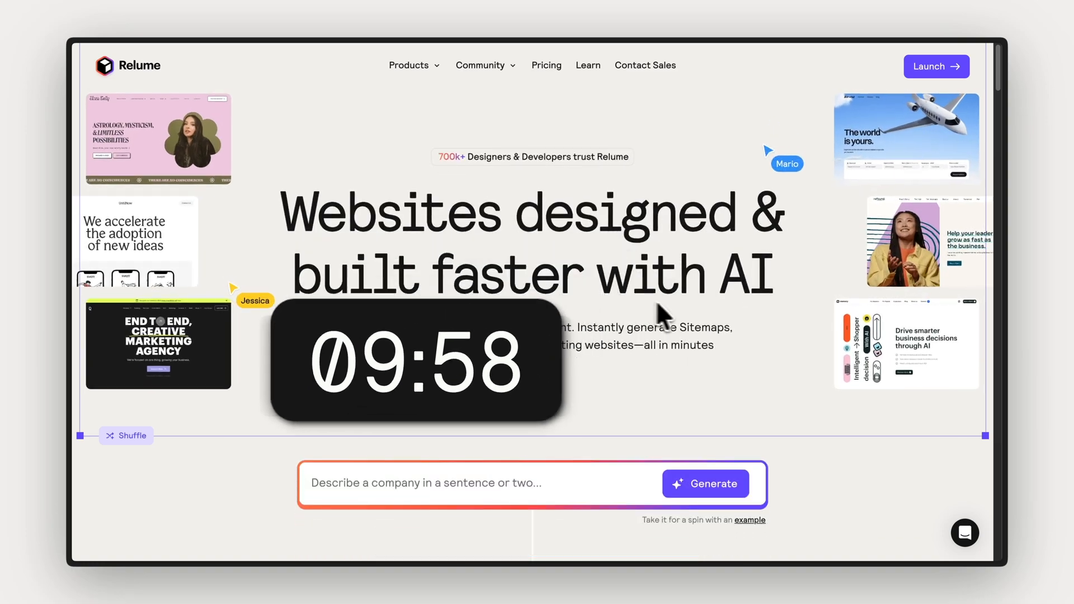
scroll(724, 317, "down", 3)
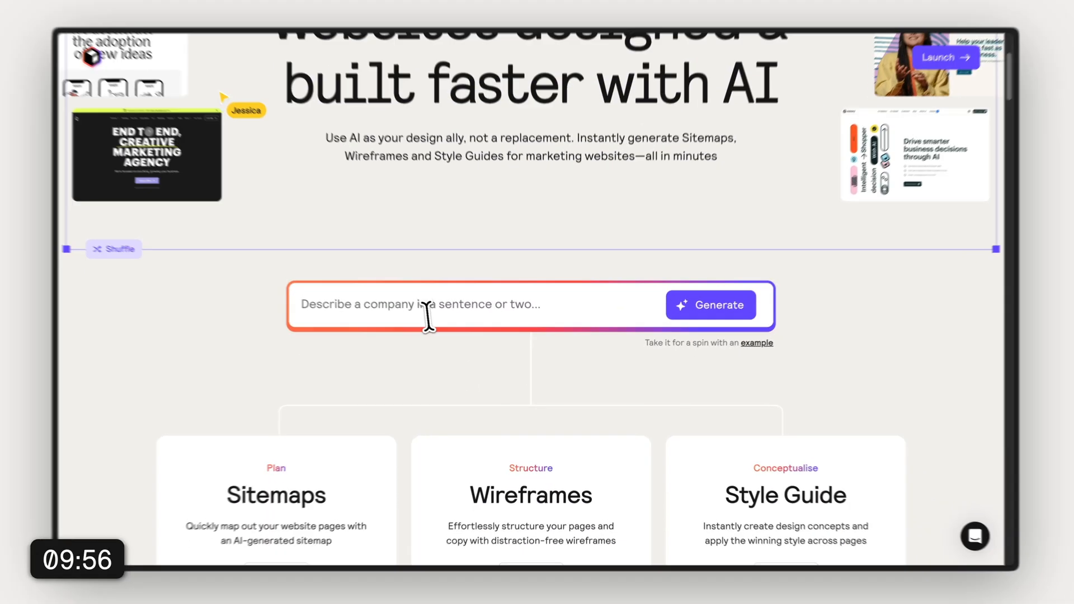
Step: Paste the eco-friendly yoga studio description and generate the sitemap
left_click(424, 356)
type("Modern eco-friendly yoga studio targeting health-conscious millennials who value sustainability and community. Premium feeling. Simple but effective copy, benefit focussed like Apple.")
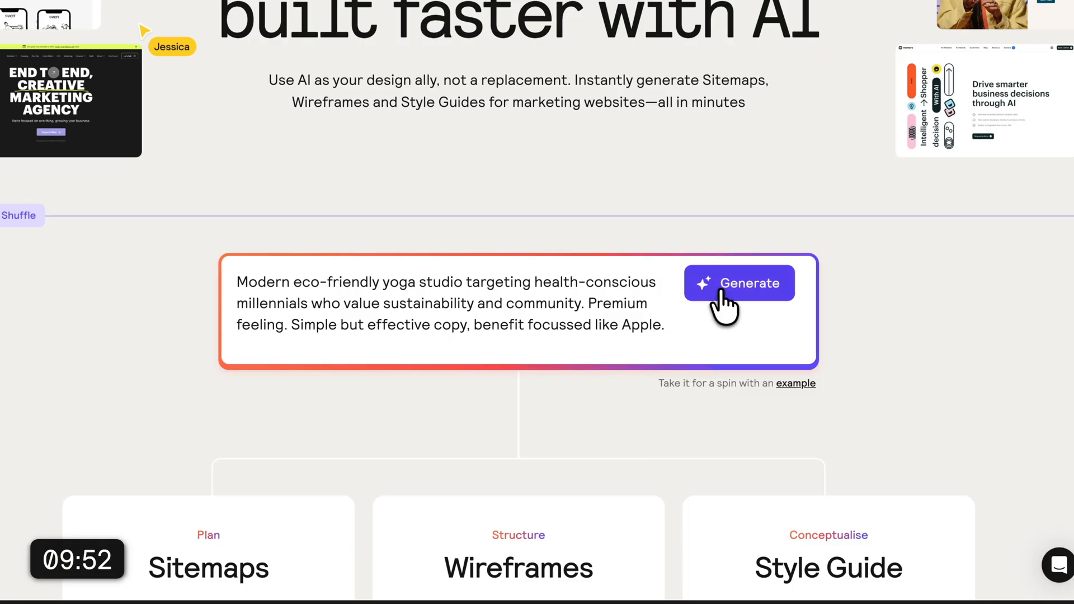
left_click(754, 297)
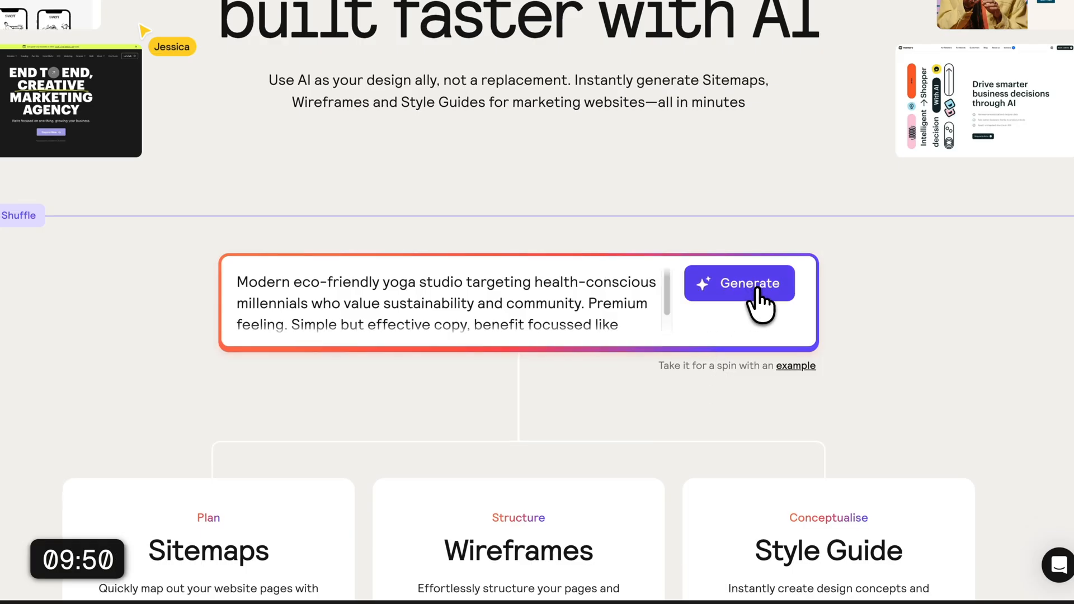
left_click(760, 289)
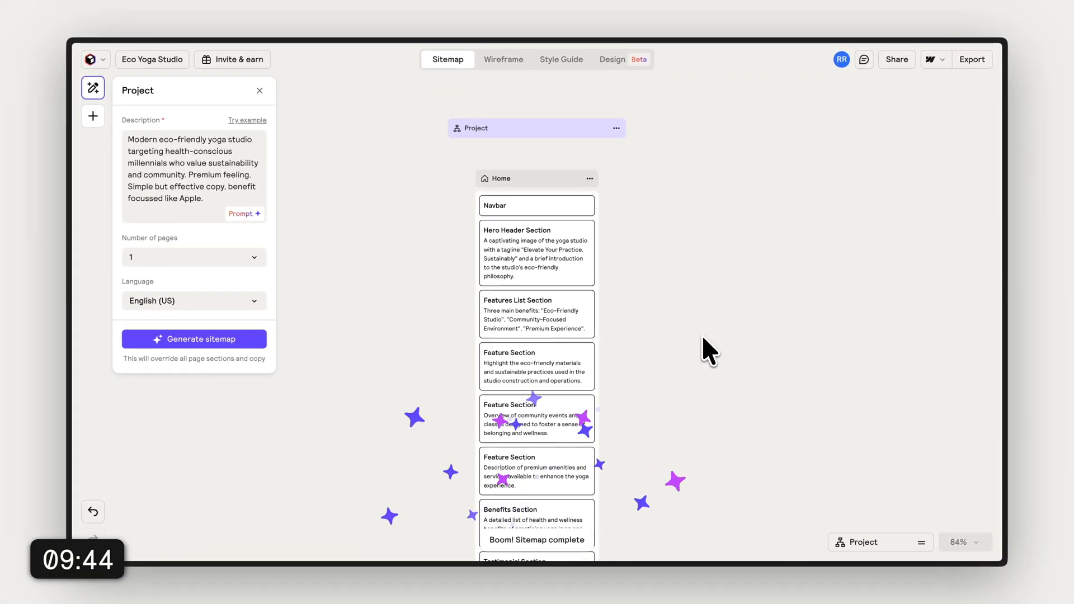
scroll(701, 335, "down", 2)
Step: Delete the premium amenities feature section from the sitemap
left_click_drag(702, 335, 657, 374)
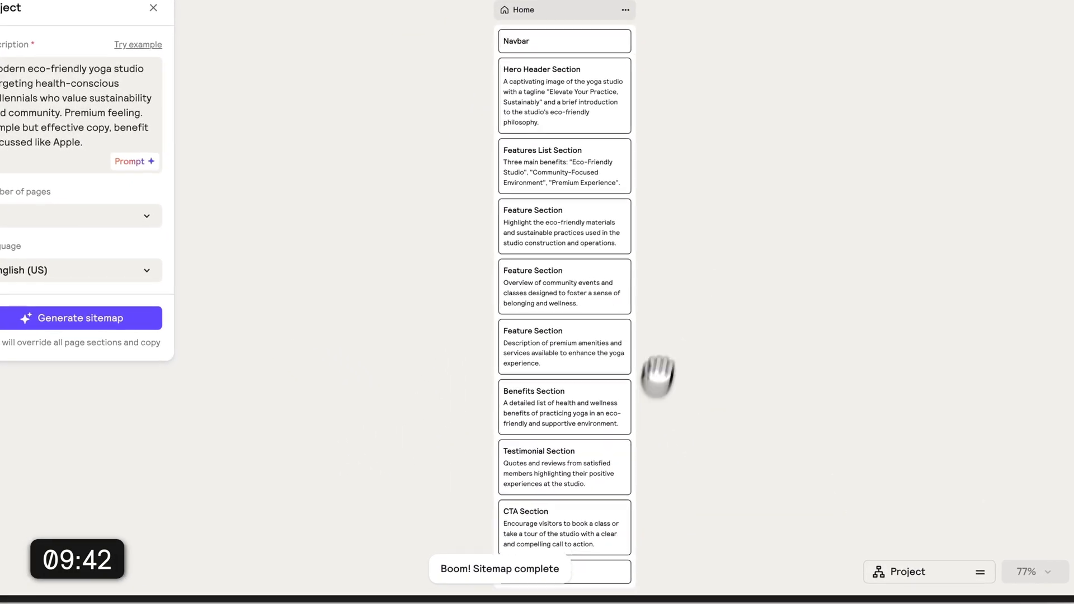
scroll(587, 277, "up", 2)
right_click(582, 271)
mouse_move(619, 309)
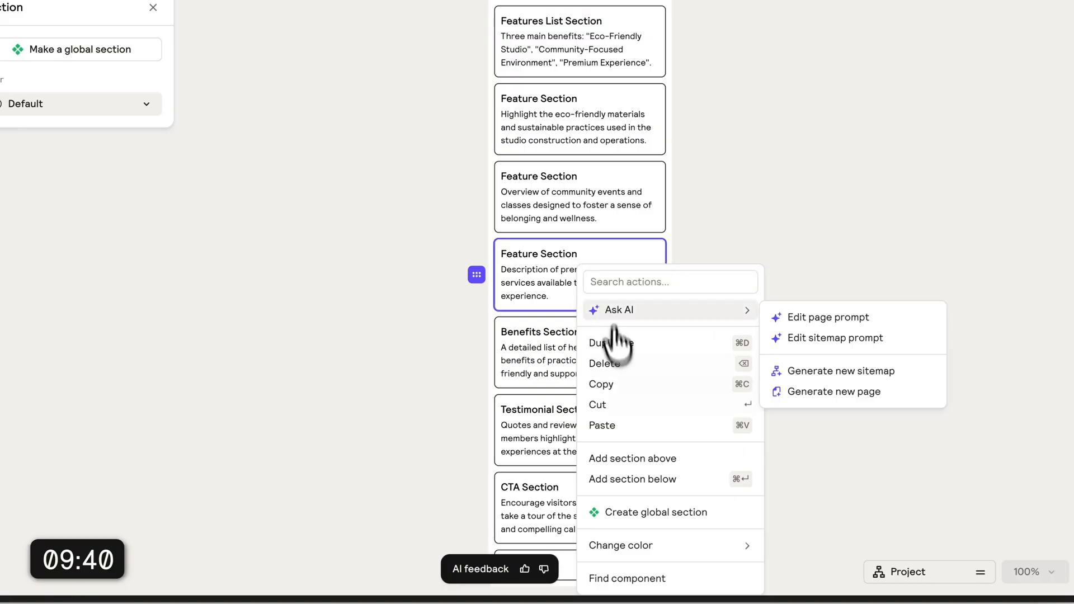
left_click(621, 363)
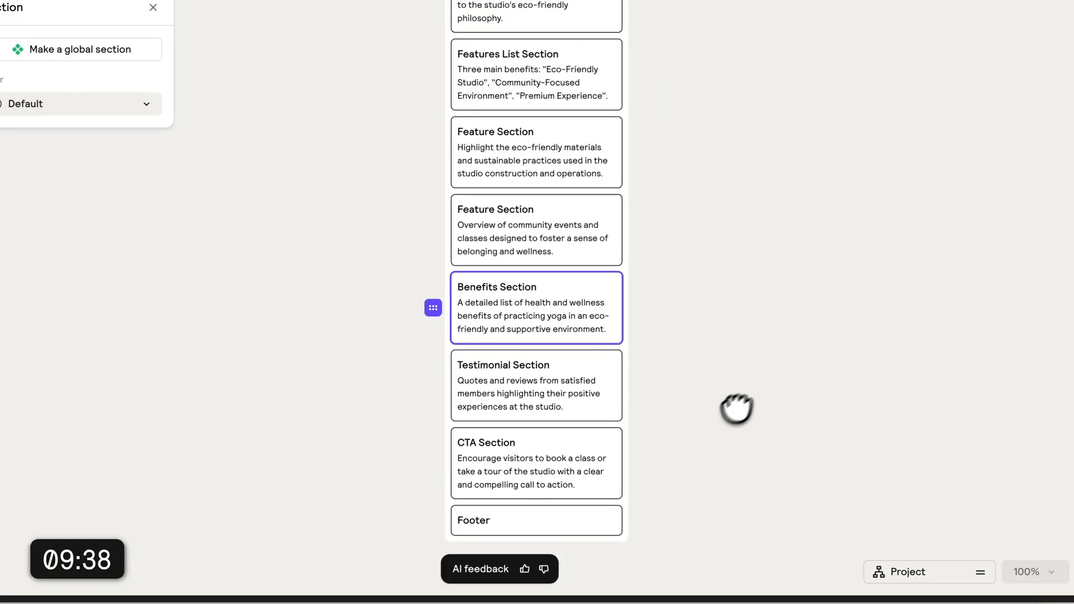
left_click_drag(721, 386, 679, 378)
scroll(679, 378, "down", 1)
Step: Move the testimonial section above the community events section
left_click_drag(465, 449, 465, 366)
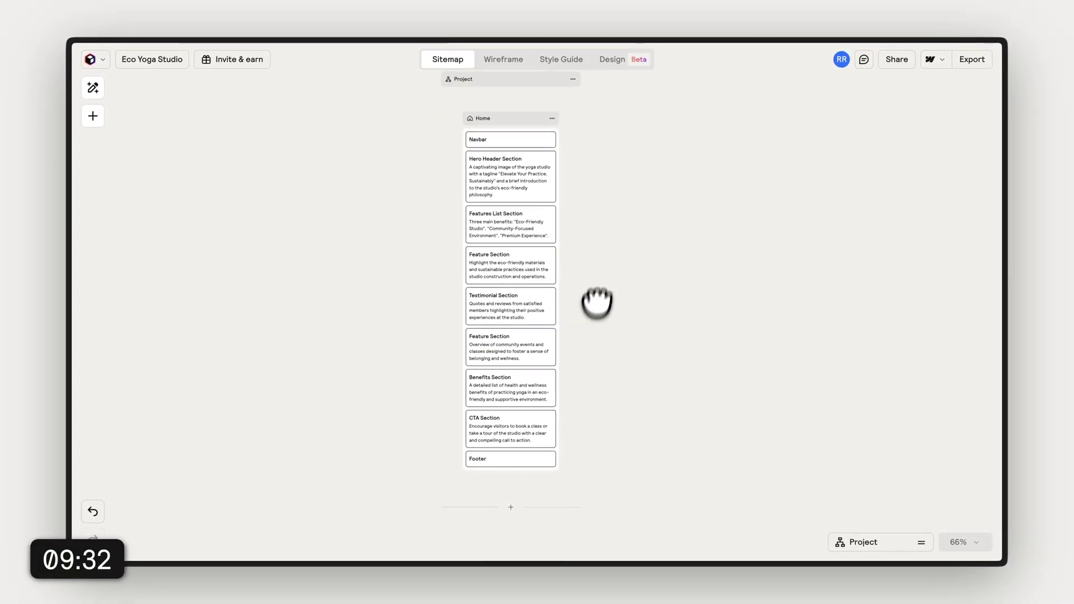
left_click_drag(597, 302, 588, 335)
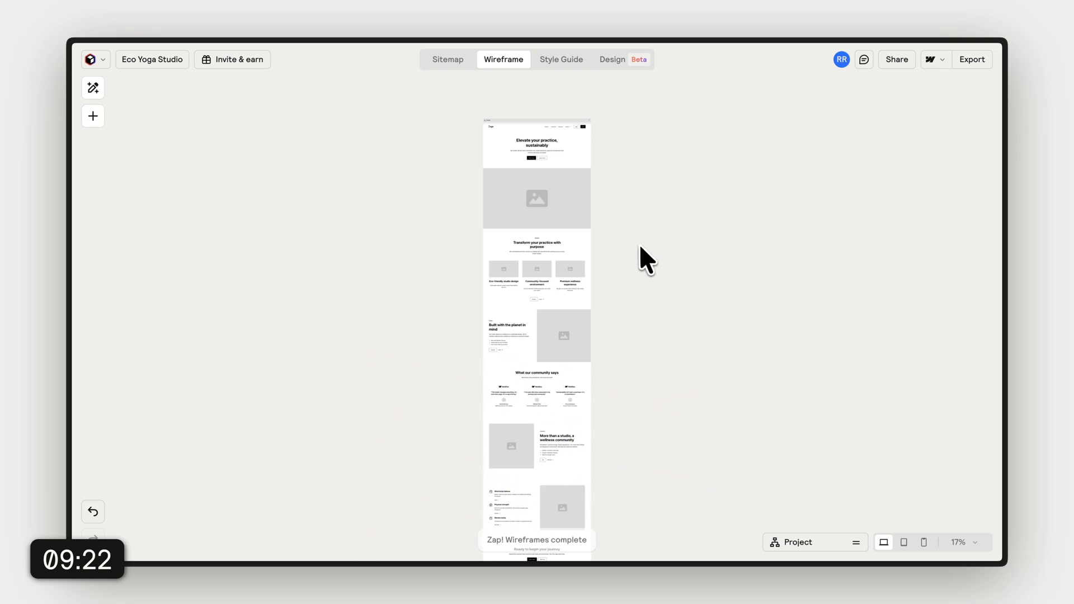
scroll(639, 244, "up", 5)
scroll(599, 359, "up", 3)
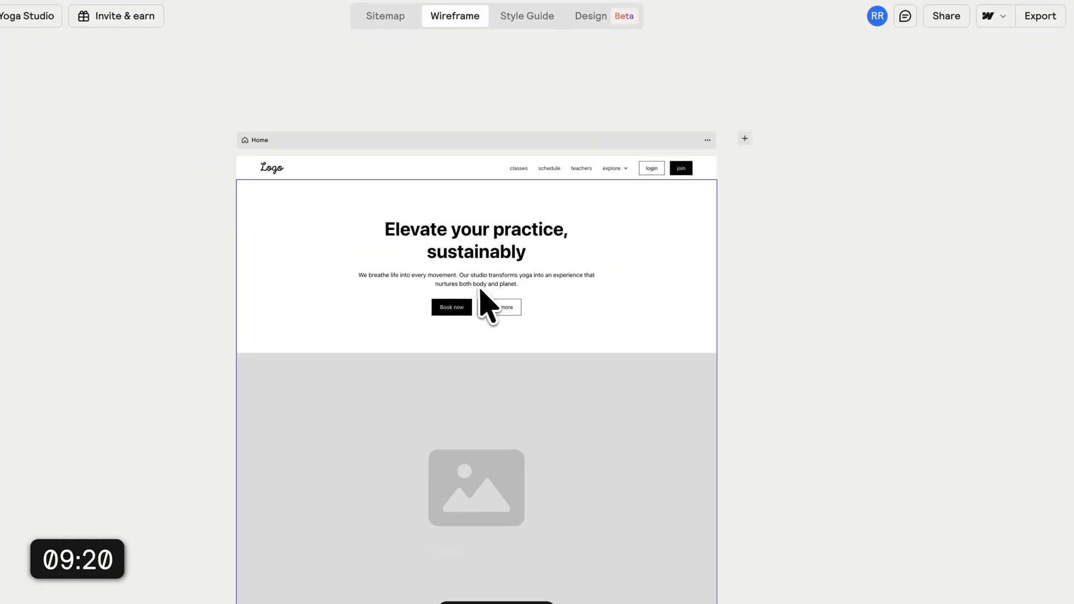
scroll(742, 333, "down", 2)
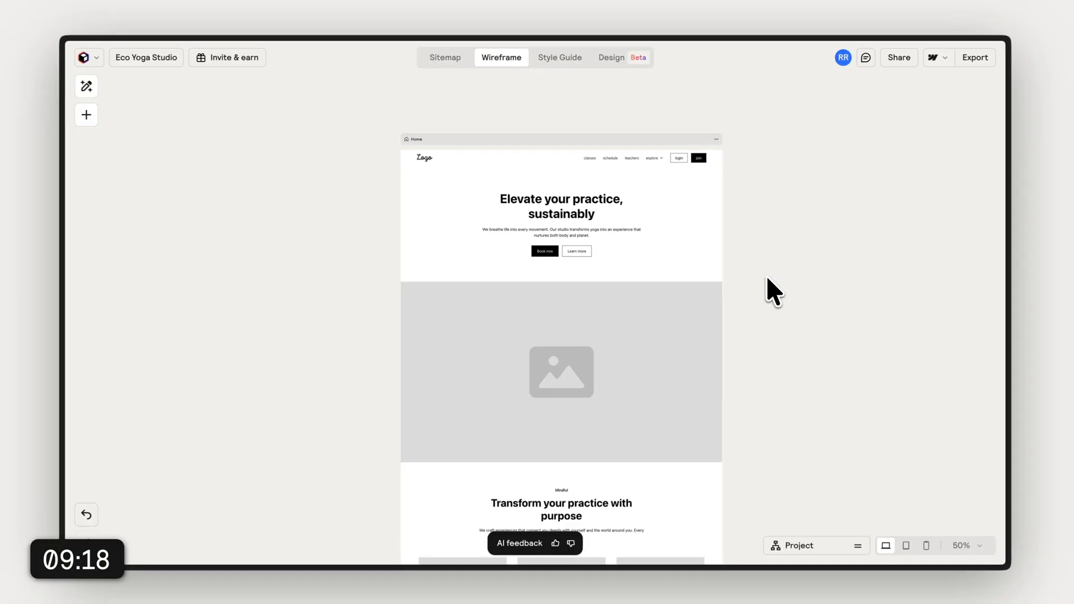
scroll(770, 289, "down", 4)
scroll(770, 290, "down", 3)
scroll(770, 289, "down", 3)
scroll(771, 289, "down", 3)
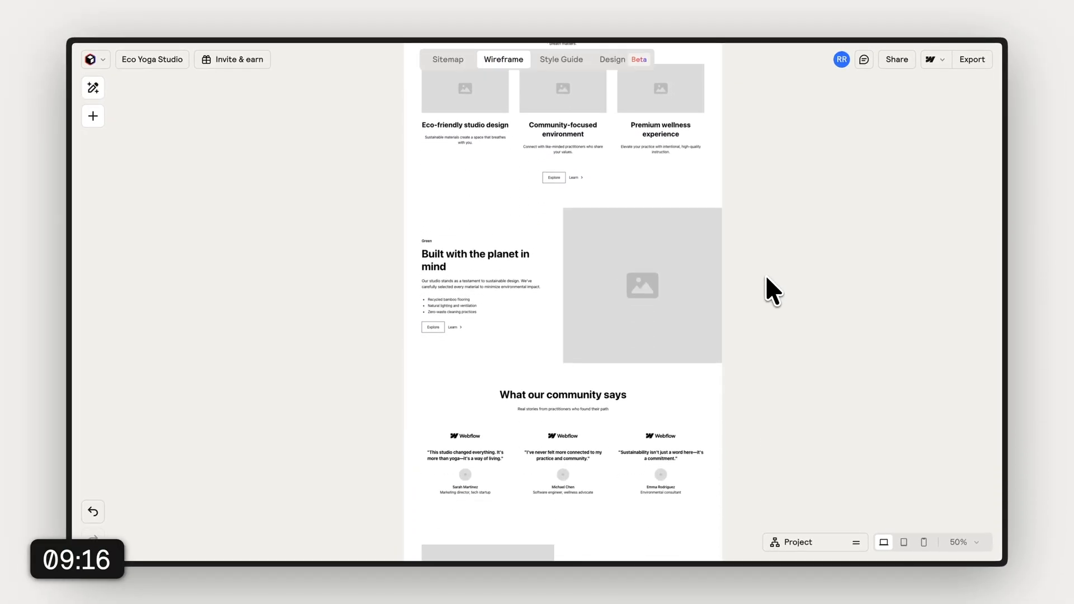
scroll(771, 290, "down", 3)
scroll(770, 290, "down", 3)
scroll(770, 290, "down", 3)
scroll(770, 290, "down", 3)
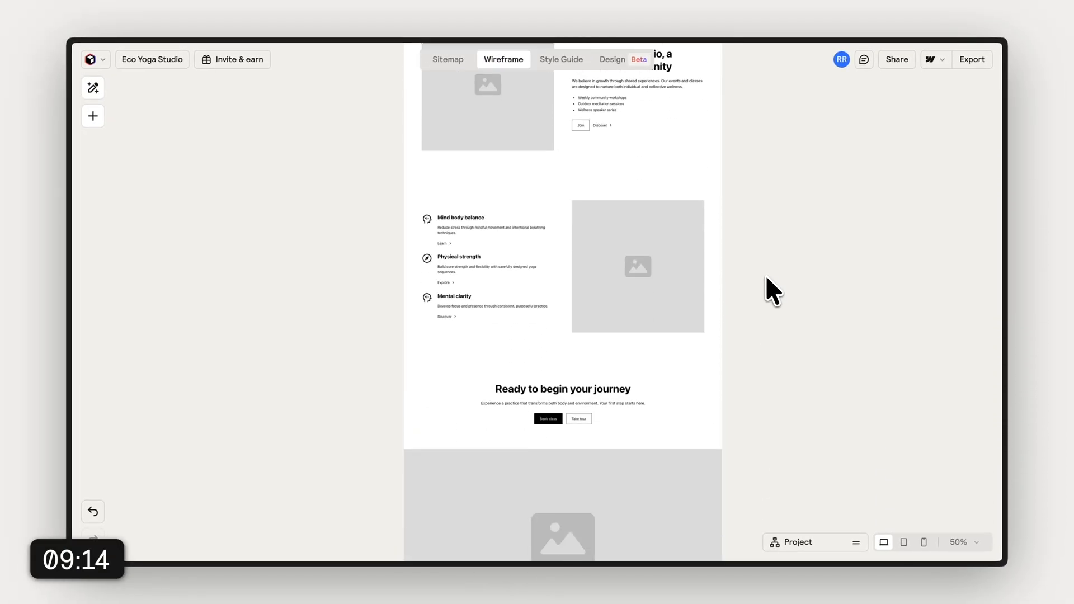
scroll(771, 289, "down", 3)
scroll(765, 274, "down", 3)
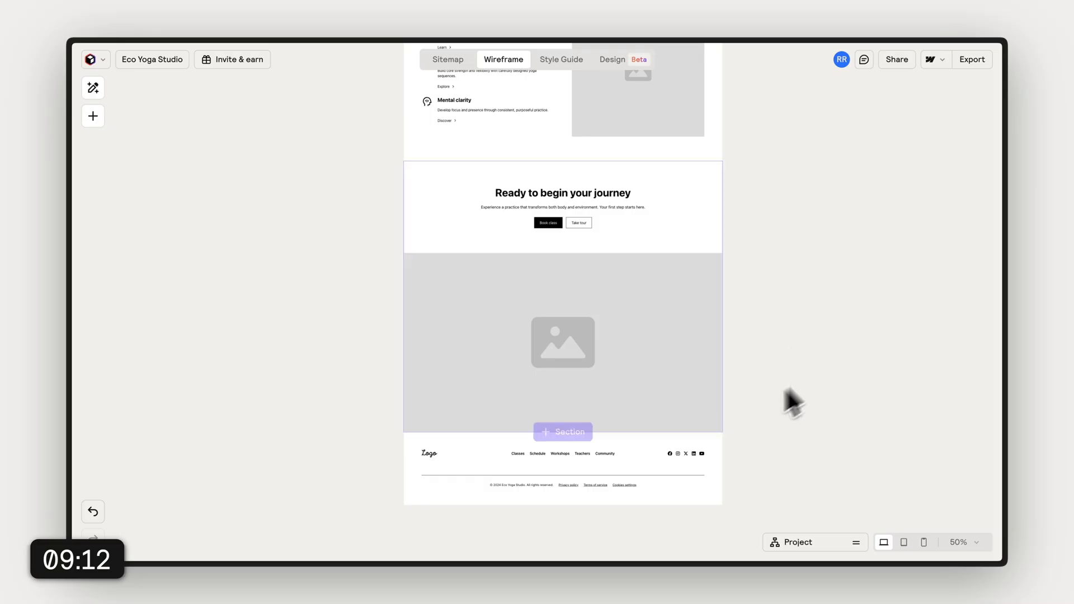
scroll(803, 430, "up", 8)
scroll(803, 430, "up", 8)
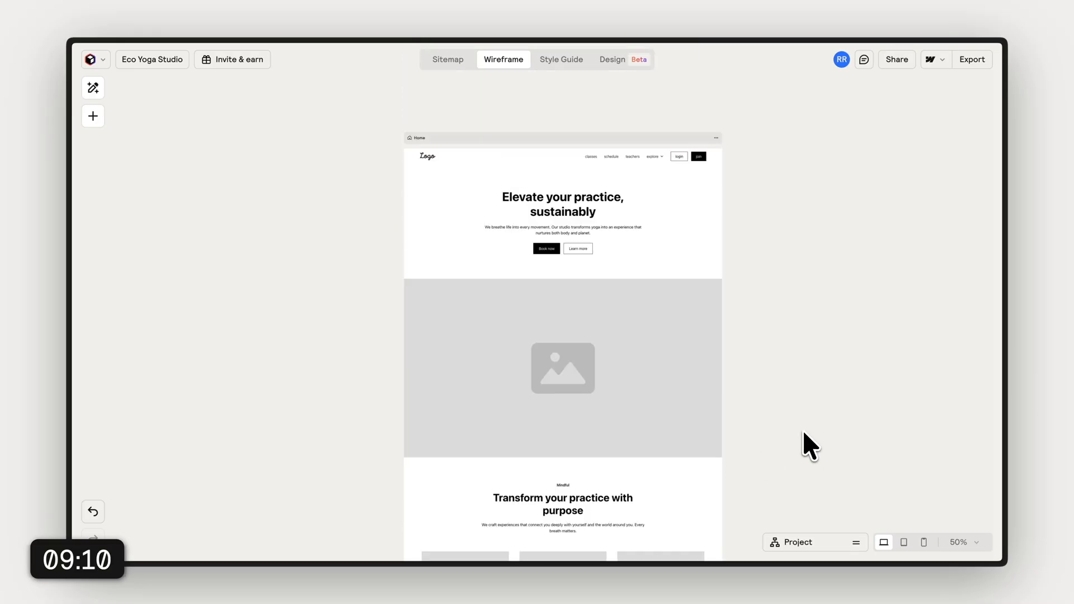
scroll(803, 430, "up", 2)
Step: Swap the hero section's layout to Header 15
left_click(500, 251)
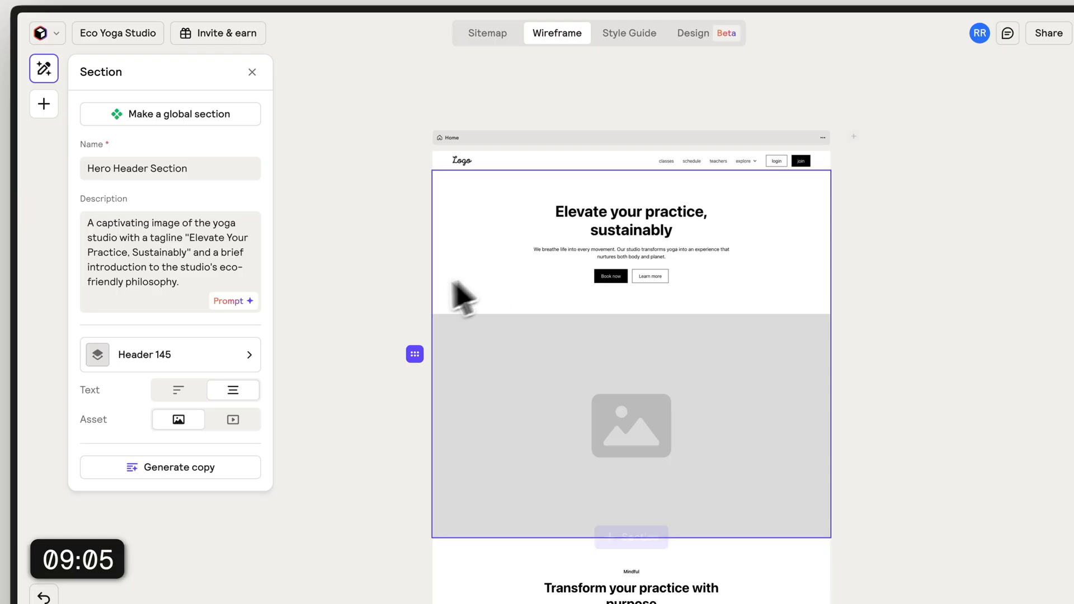
left_click(193, 354)
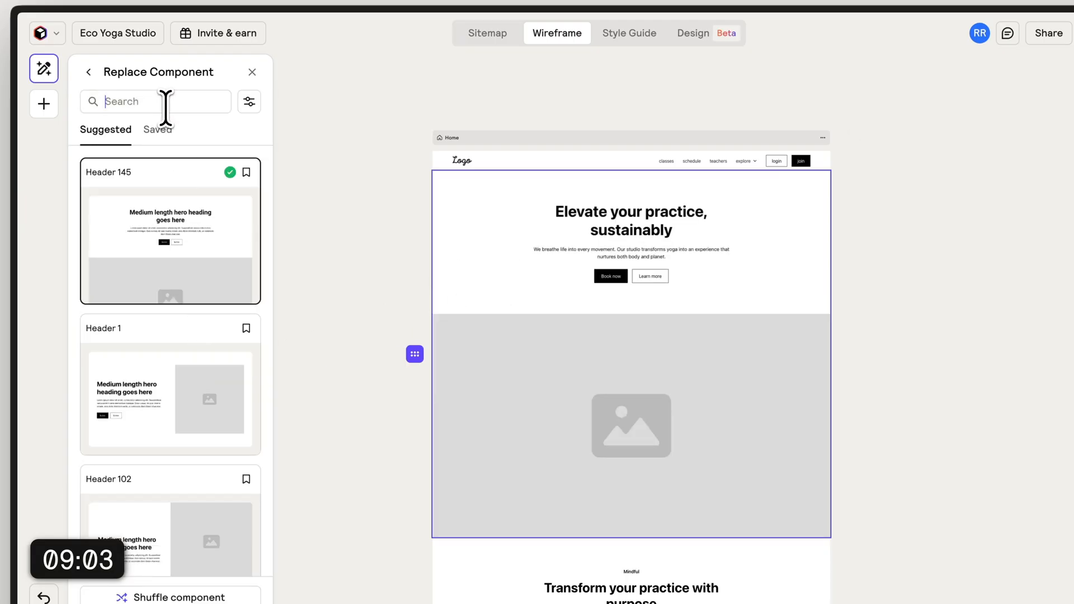
type("header 15")
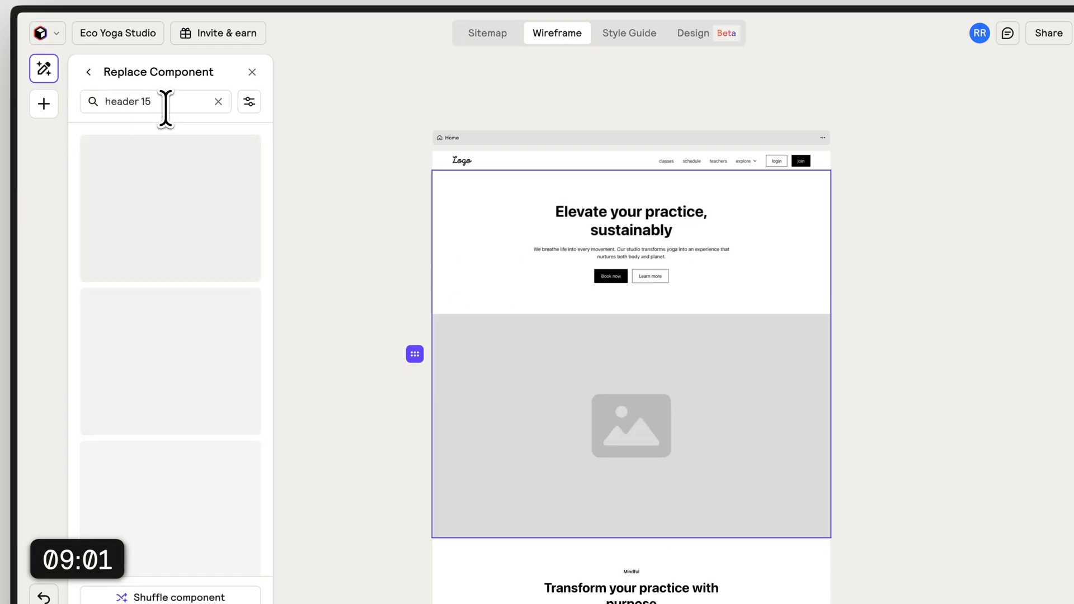
left_click(167, 215)
left_click(385, 286)
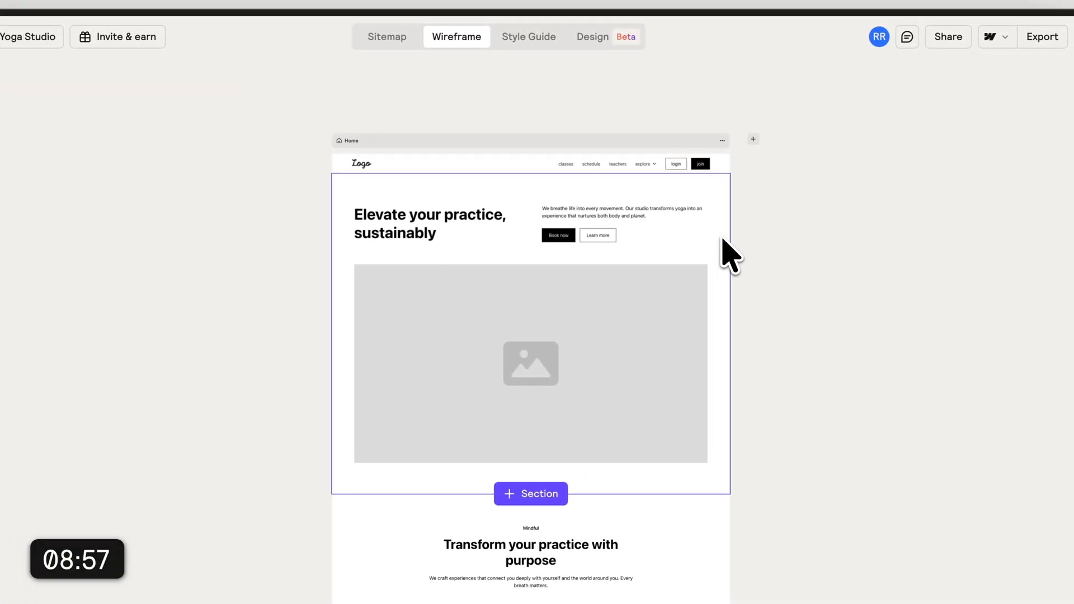
scroll(715, 217, "down", 5)
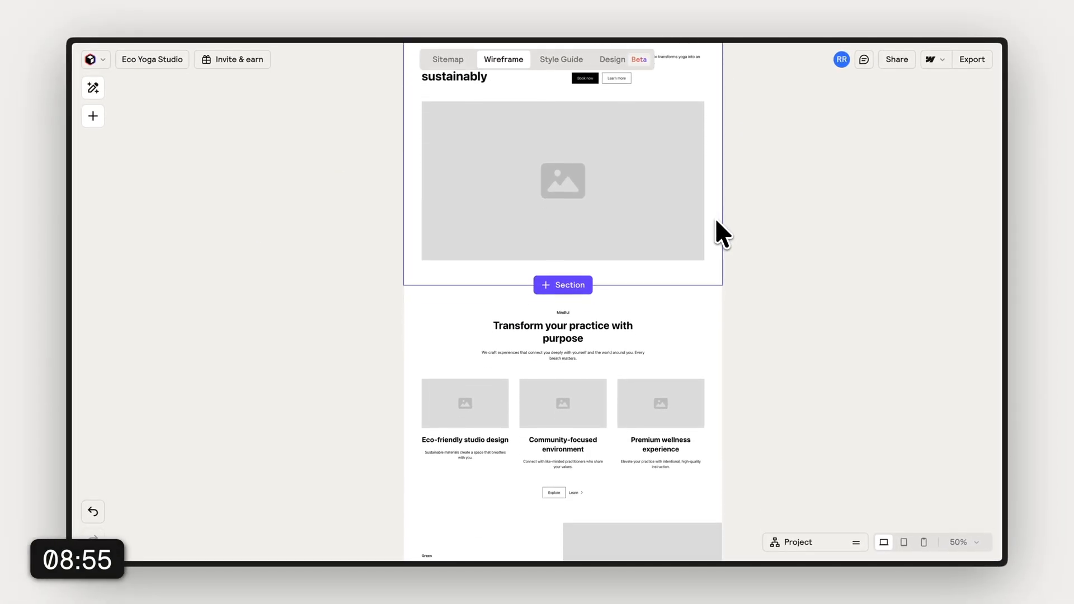
scroll(714, 217, "down", 1)
Step: Swap the features list section's layout to Layout 528
left_click(682, 323)
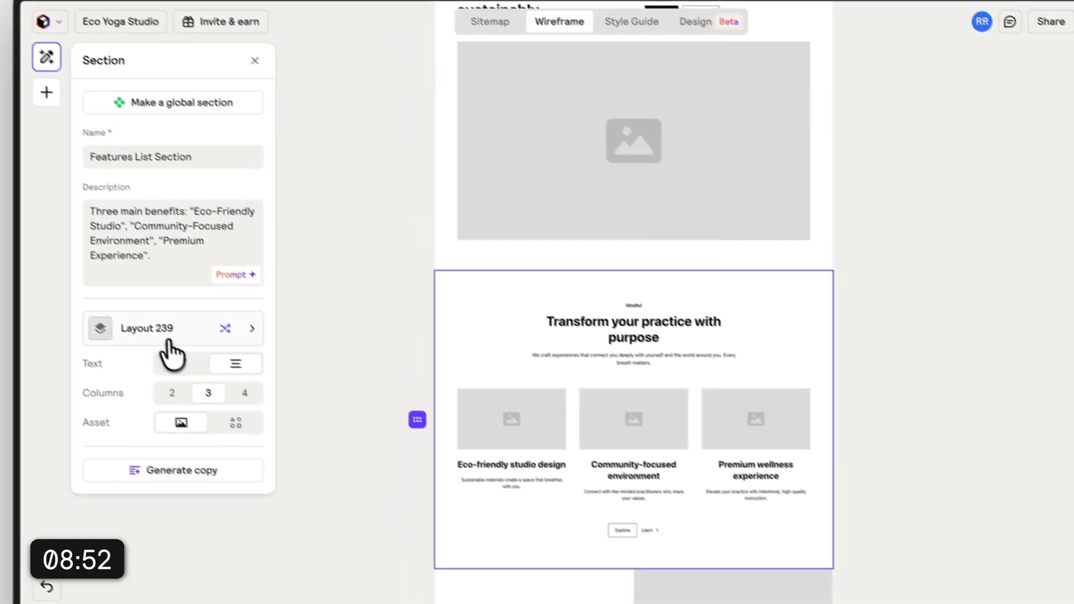
left_click(168, 336)
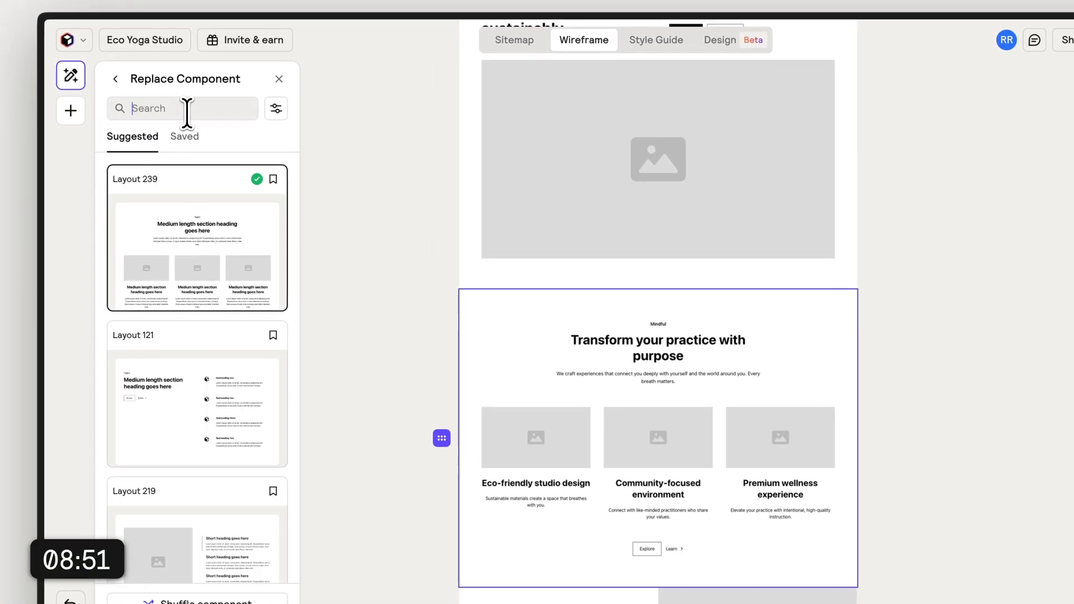
type("528")
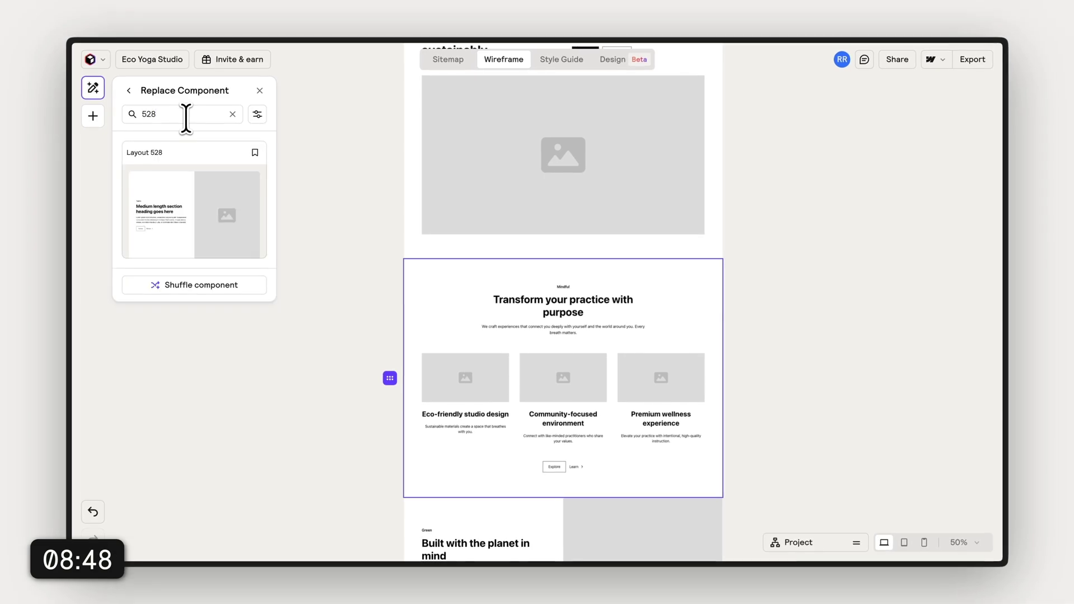
left_click(181, 214)
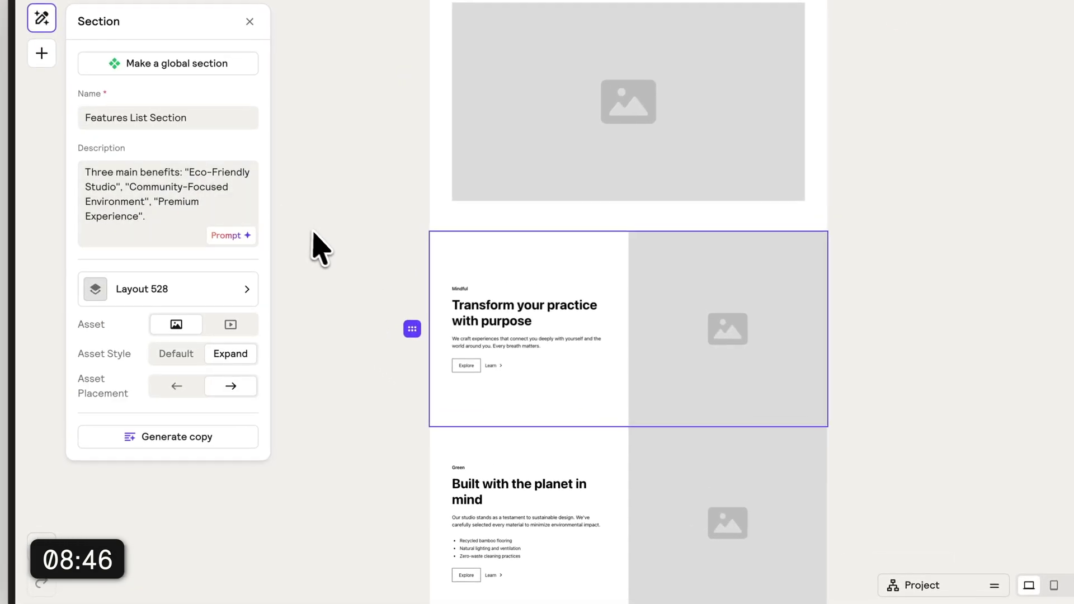
left_click(369, 251)
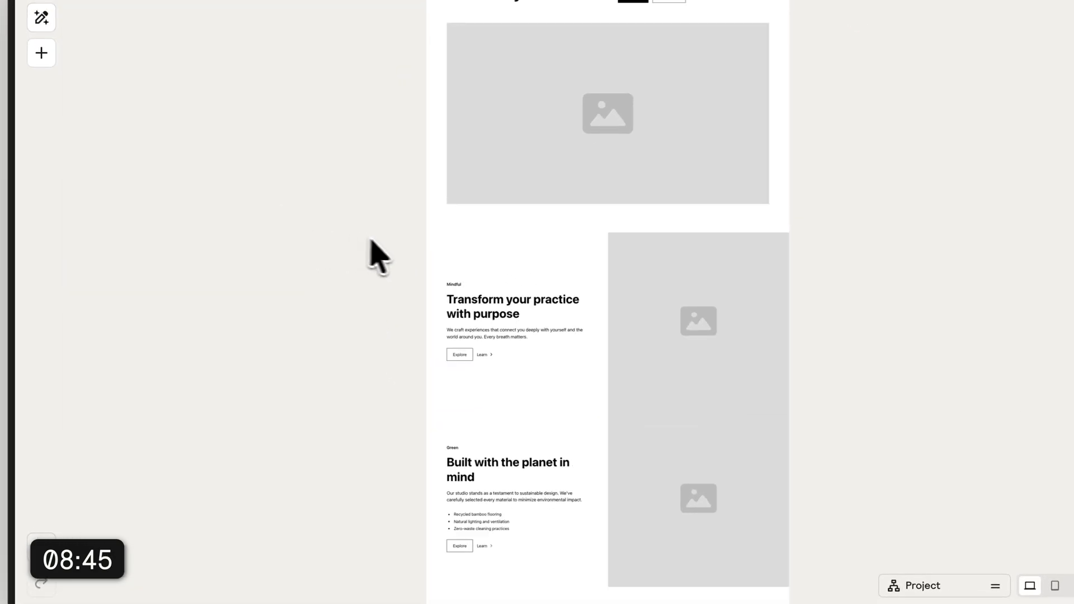
Step: Delete the Built with the planet section
left_click(582, 450)
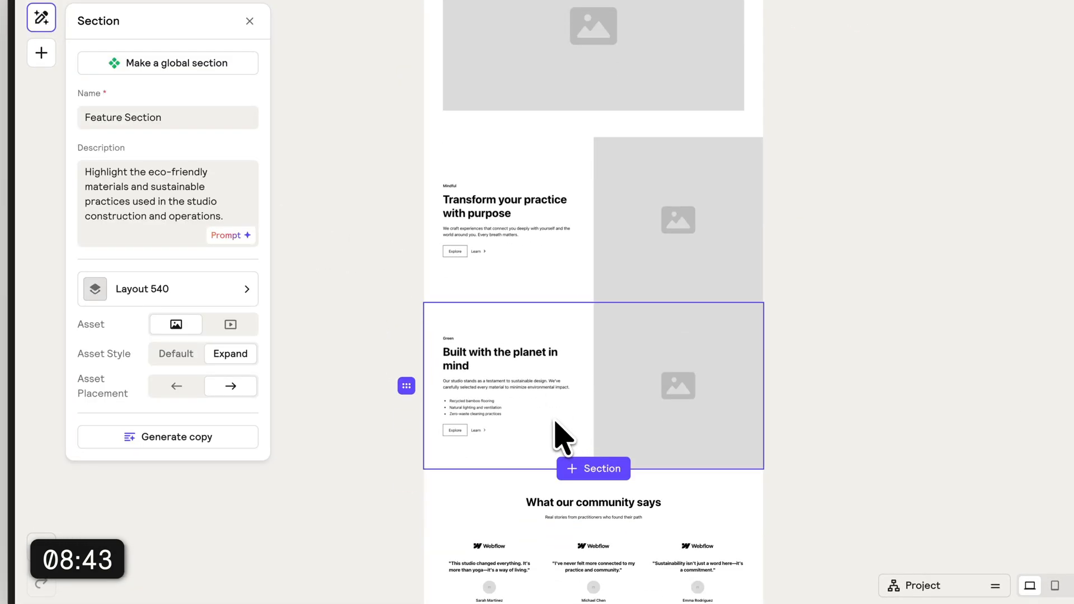
key("Delete")
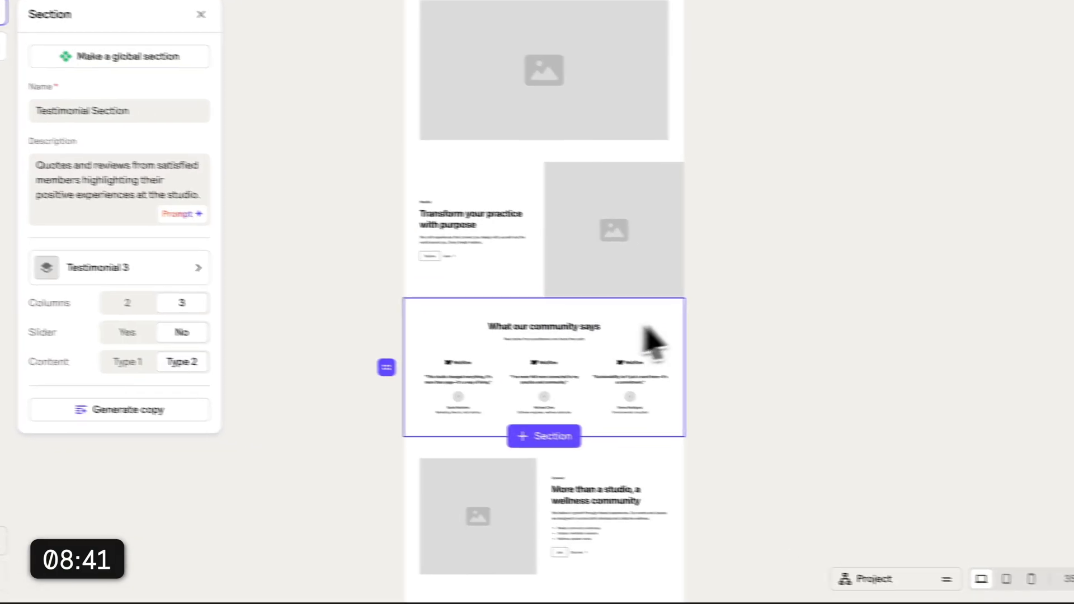
scroll(708, 330, "down", 5)
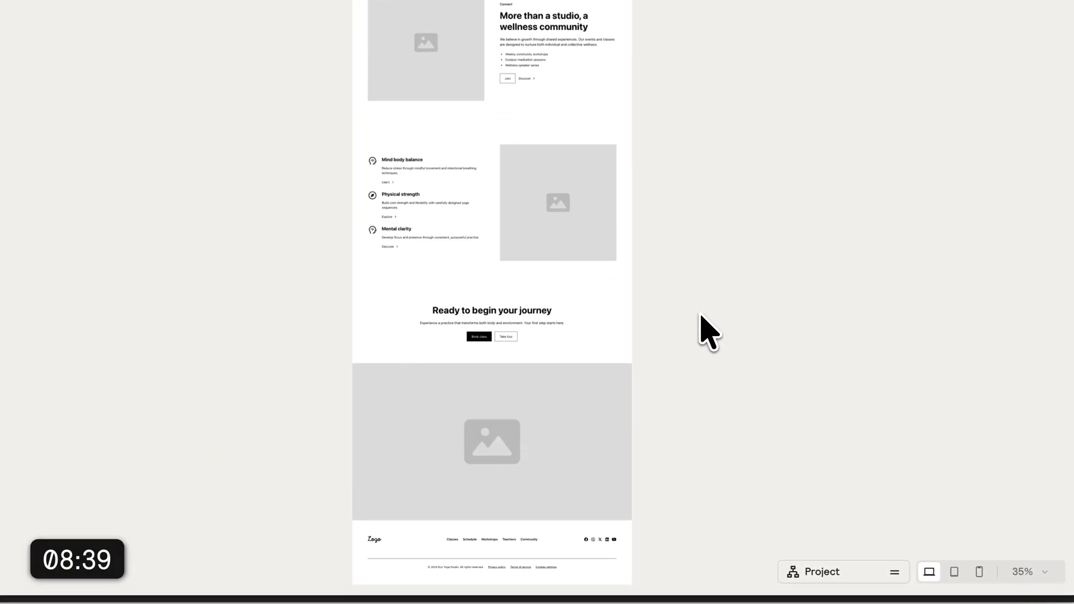
scroll(709, 345, "up", 10)
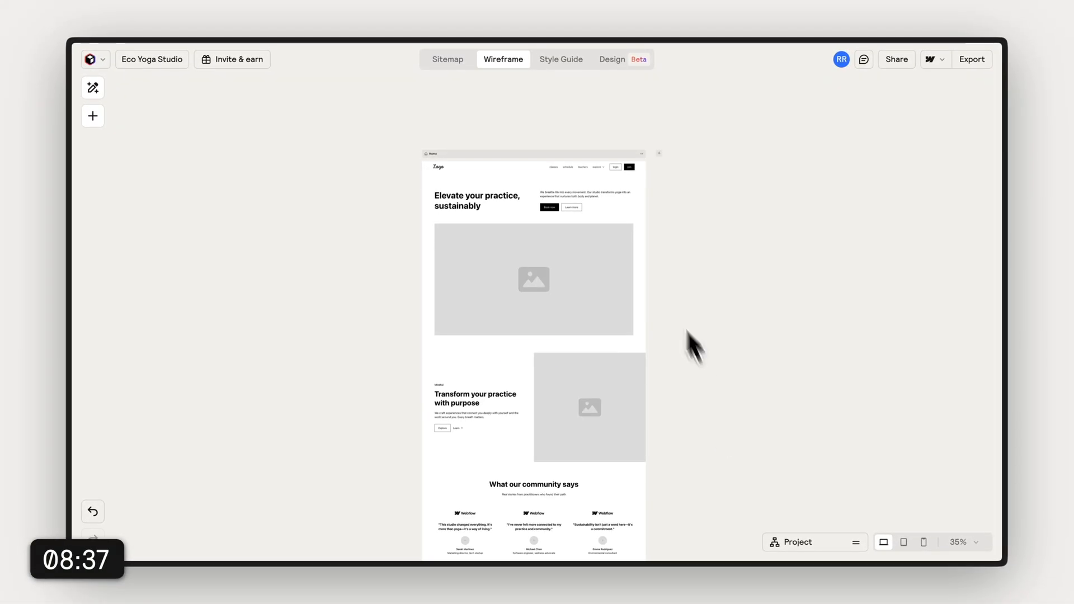
Step: Regenerate the style guide concept twice to get a new palette with Gilda Display and Noto Sans
left_click(562, 59)
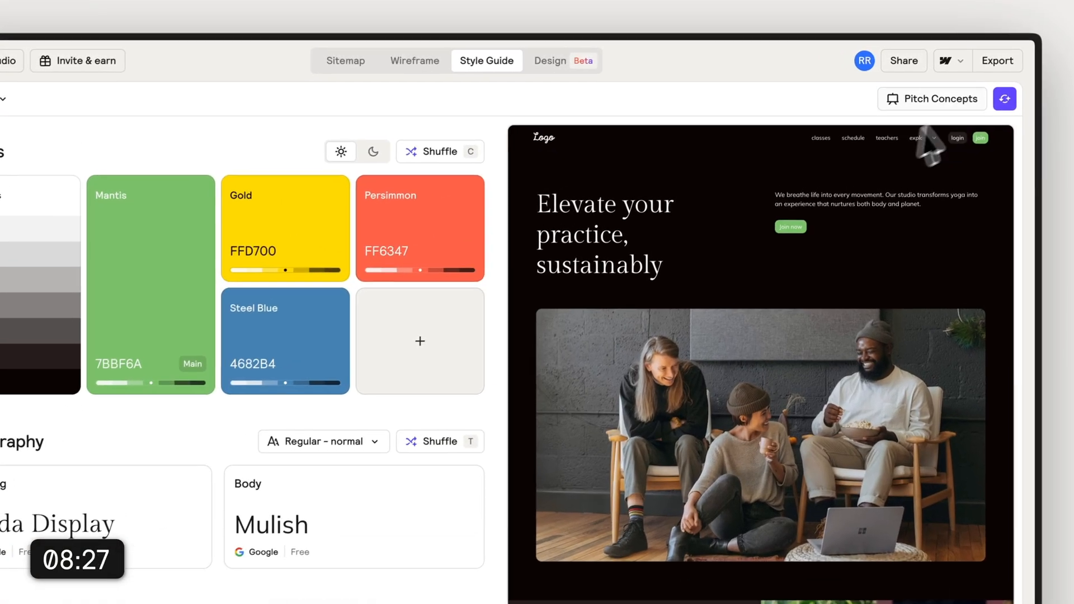
left_click(977, 90)
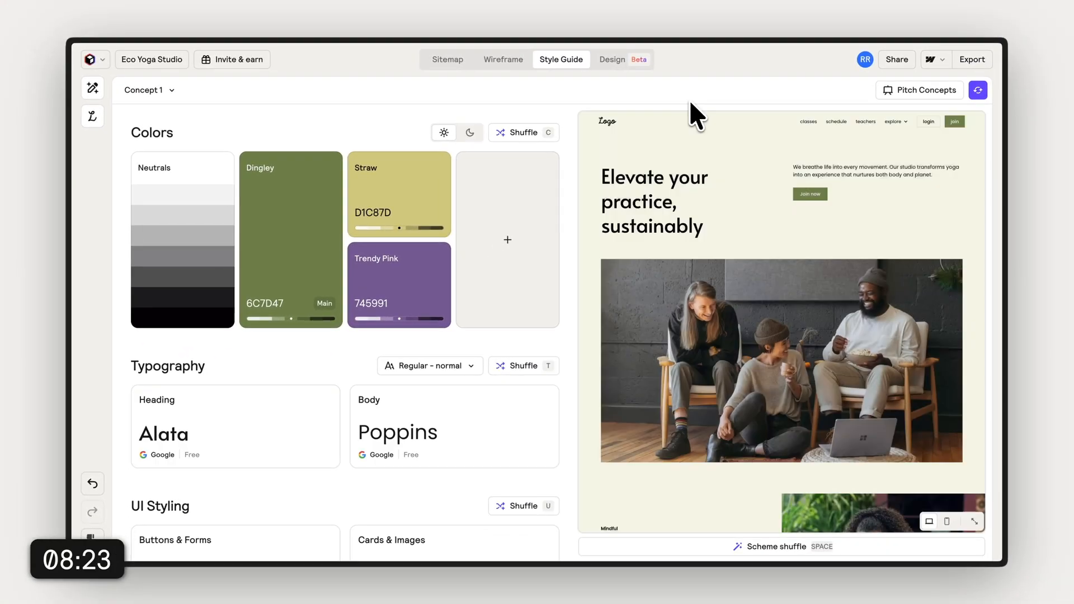
left_click(979, 90)
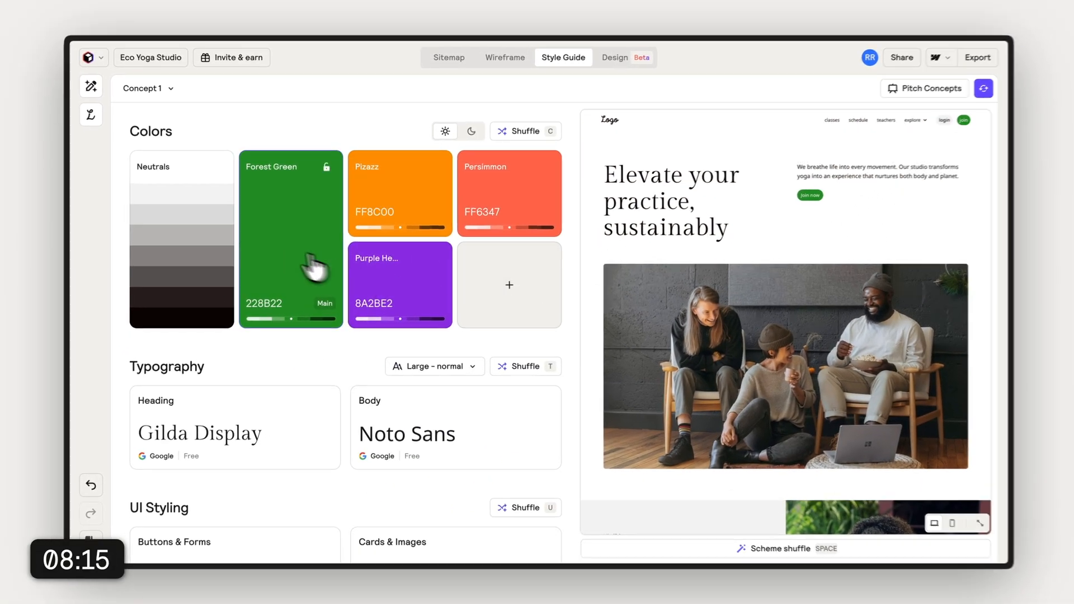
Step: Replace the palette colours with Saddle 543425, Sunglow FCCF31 and Ecru White F6F4E6, and delete Persimmon
left_click(291, 239)
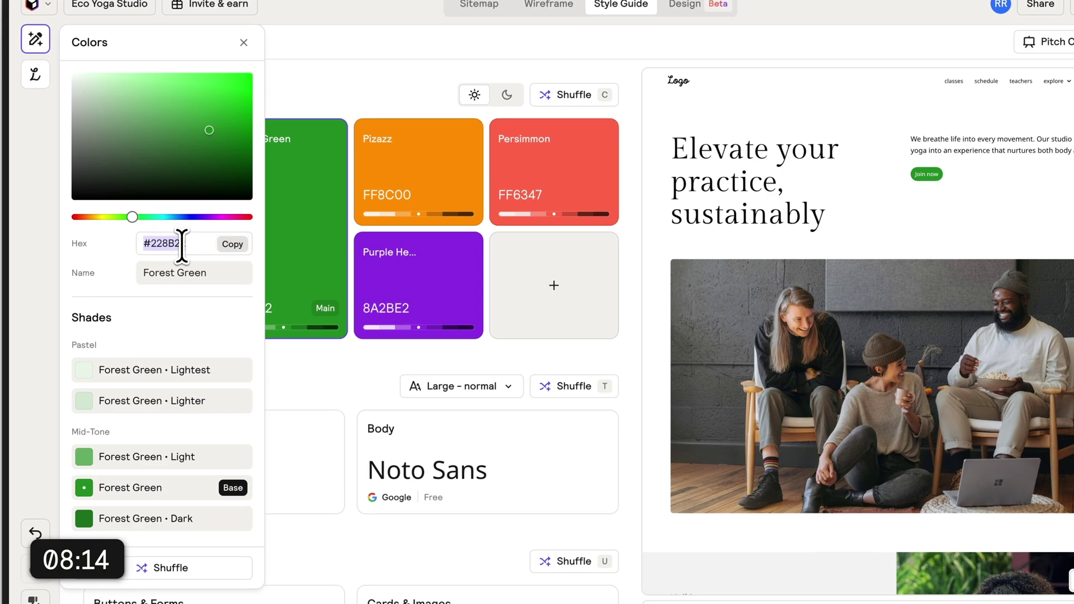
key("ctrl+v")
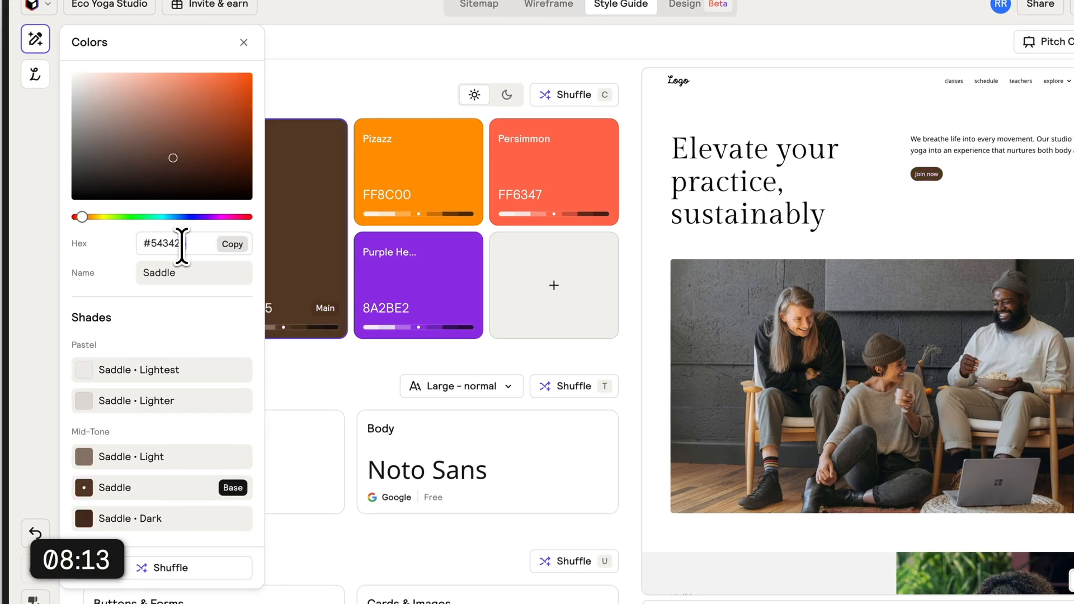
left_click(295, 360)
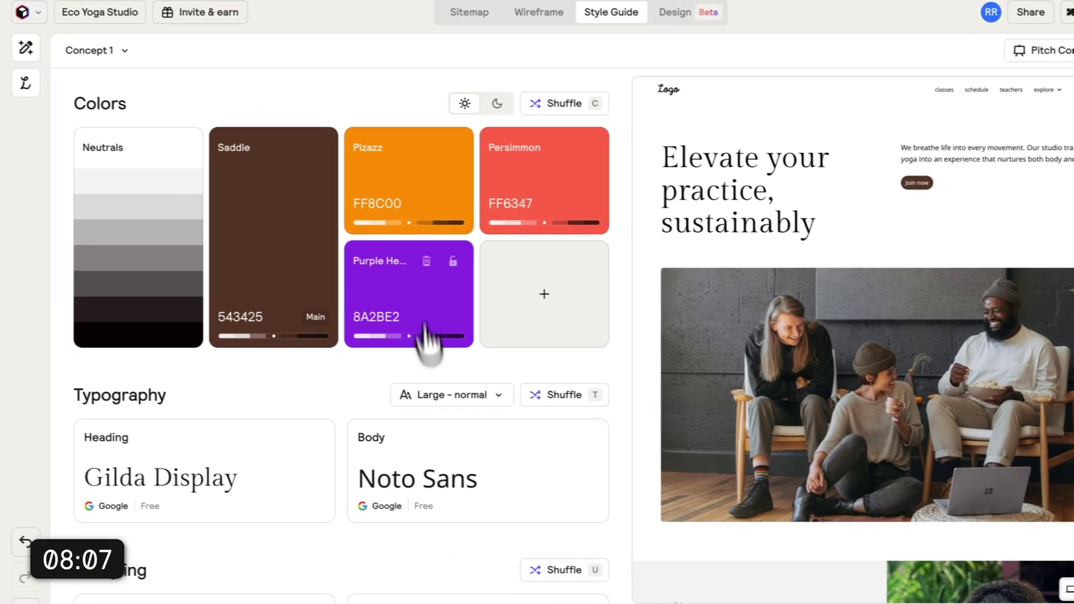
left_click(275, 152)
left_click(174, 255)
type("#FCCF31")
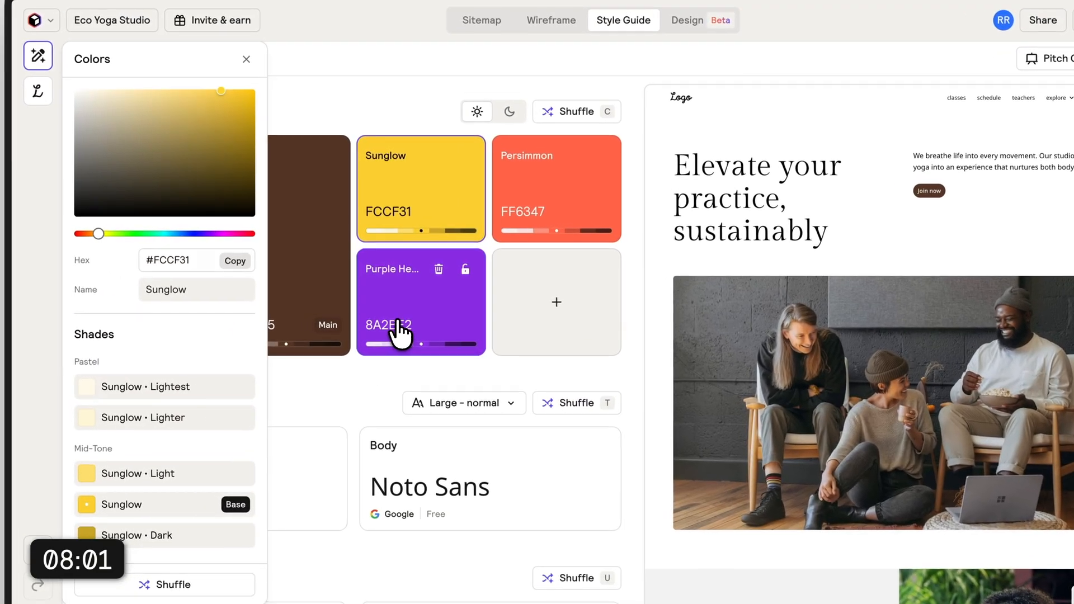
left_click(293, 269)
type("F6F4E6")
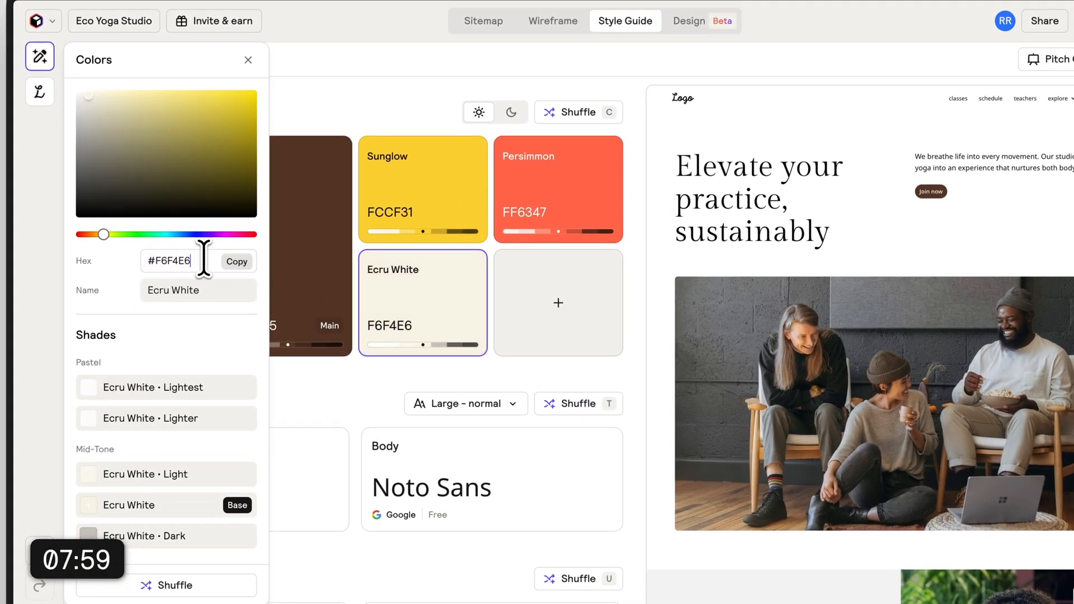
left_click(350, 391)
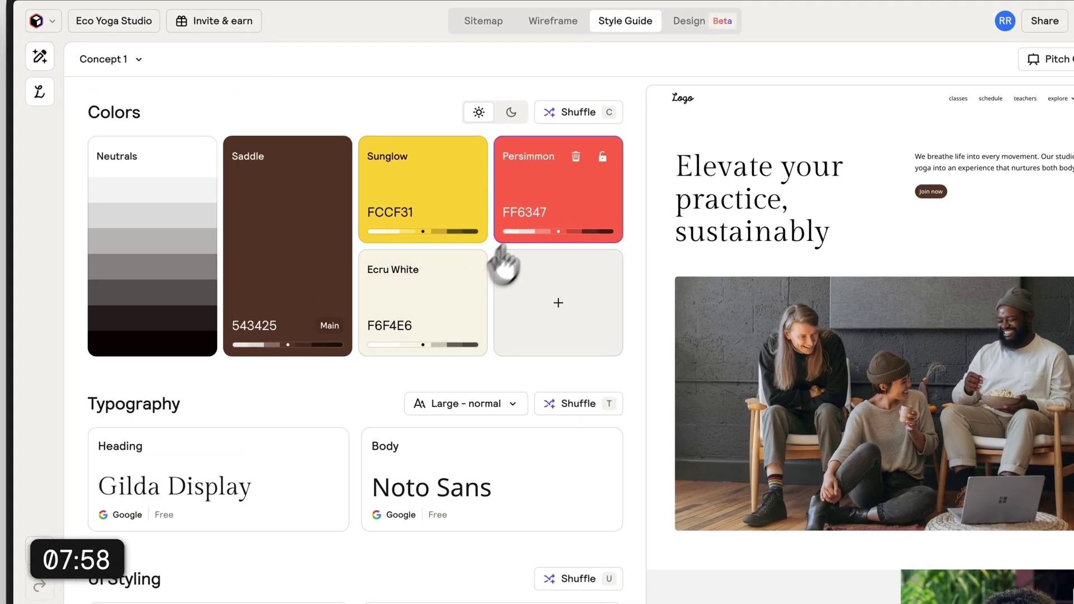
left_click(576, 156)
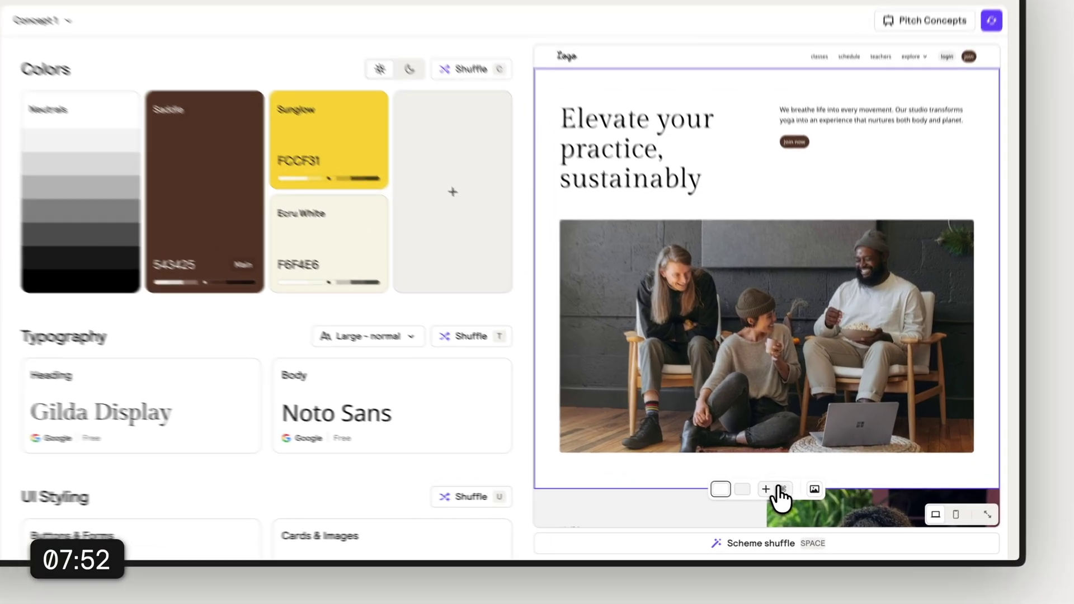
Step: Give the hero section a pale cream background
left_click(741, 499)
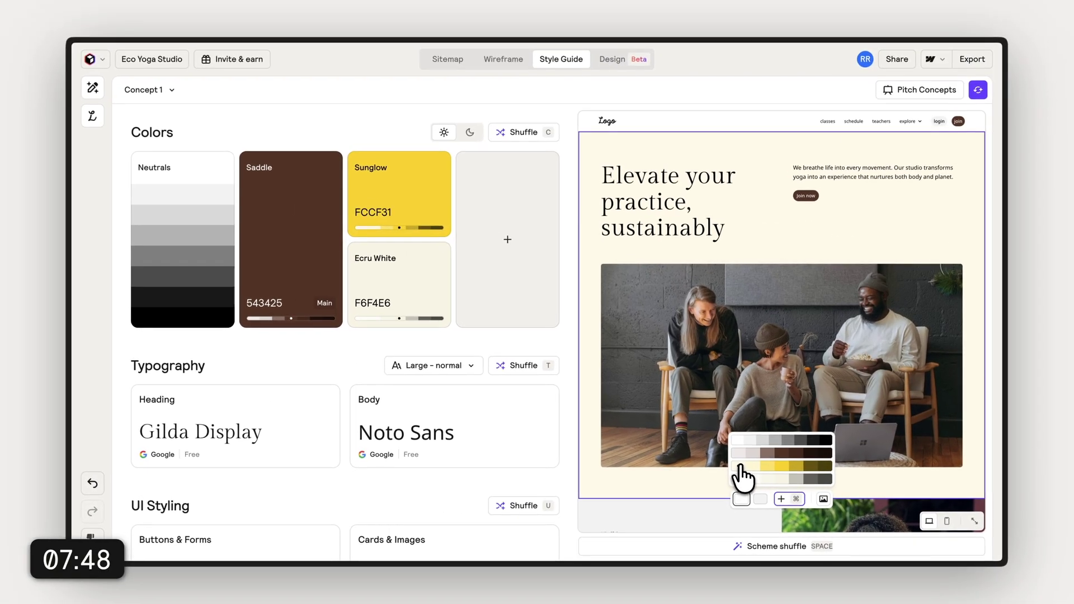
left_click(780, 468)
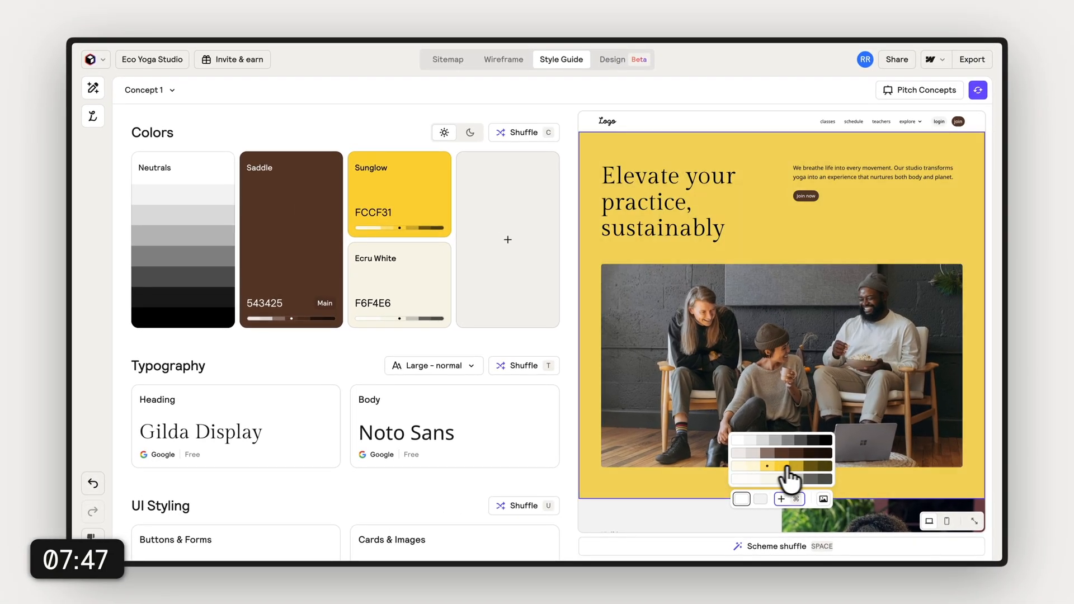
left_click(741, 465)
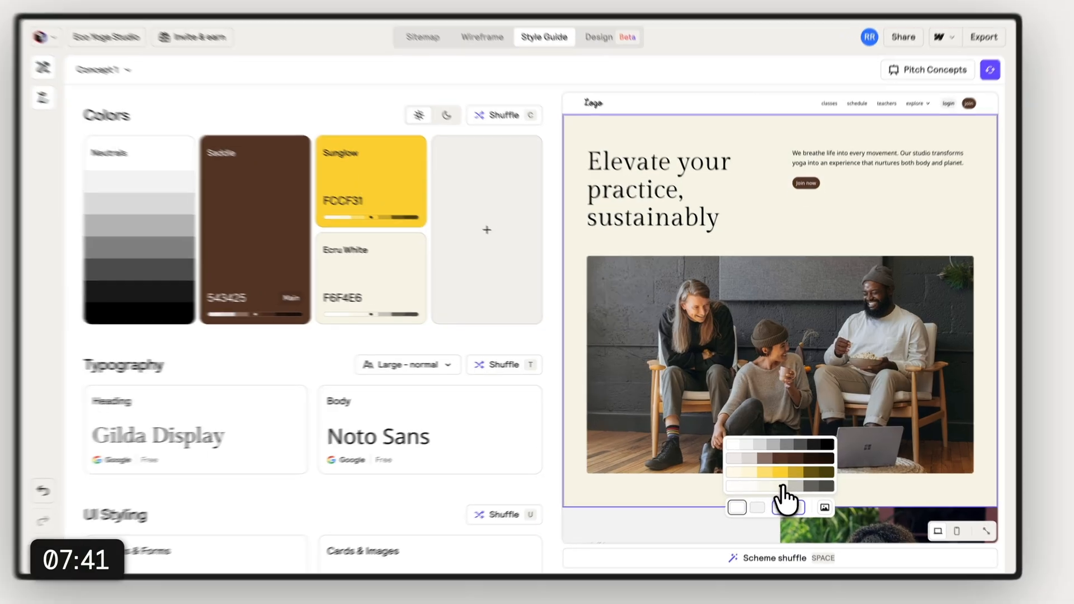
left_click(783, 488)
left_click(696, 57)
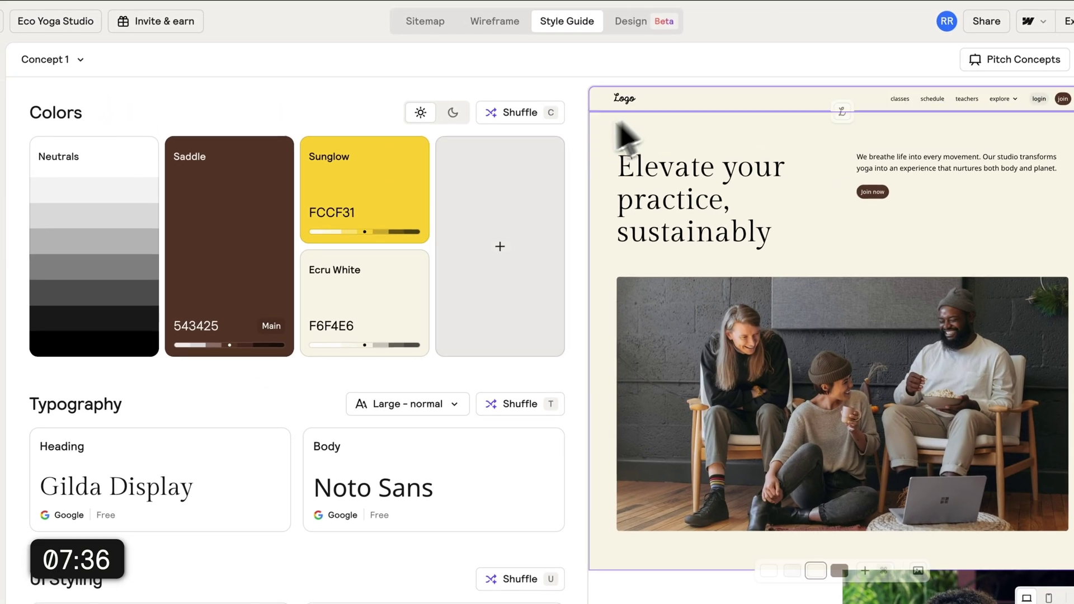
left_click(624, 136)
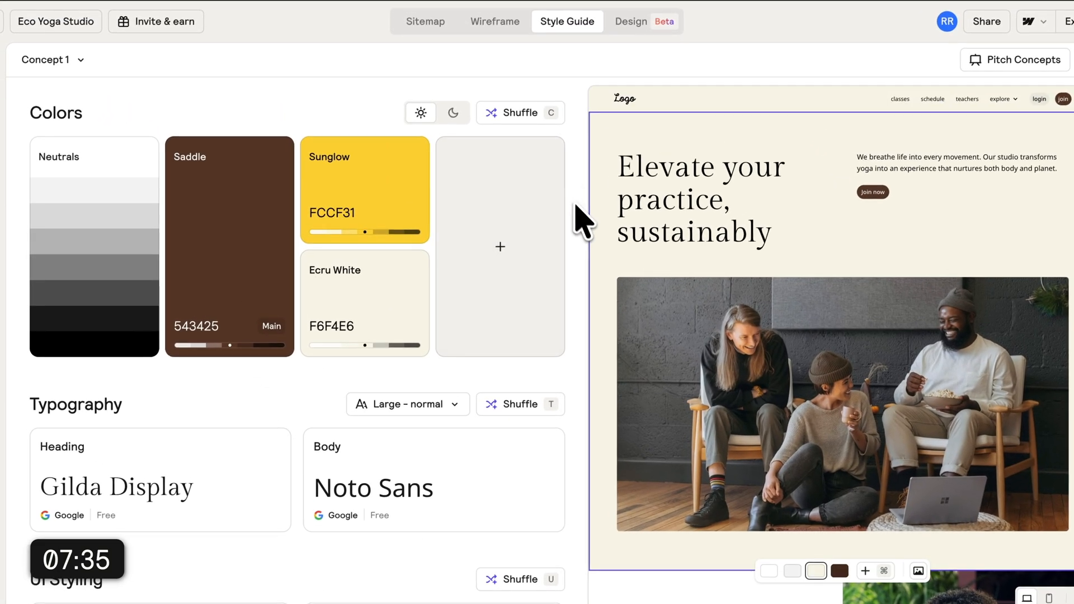
mouse_move(215, 409)
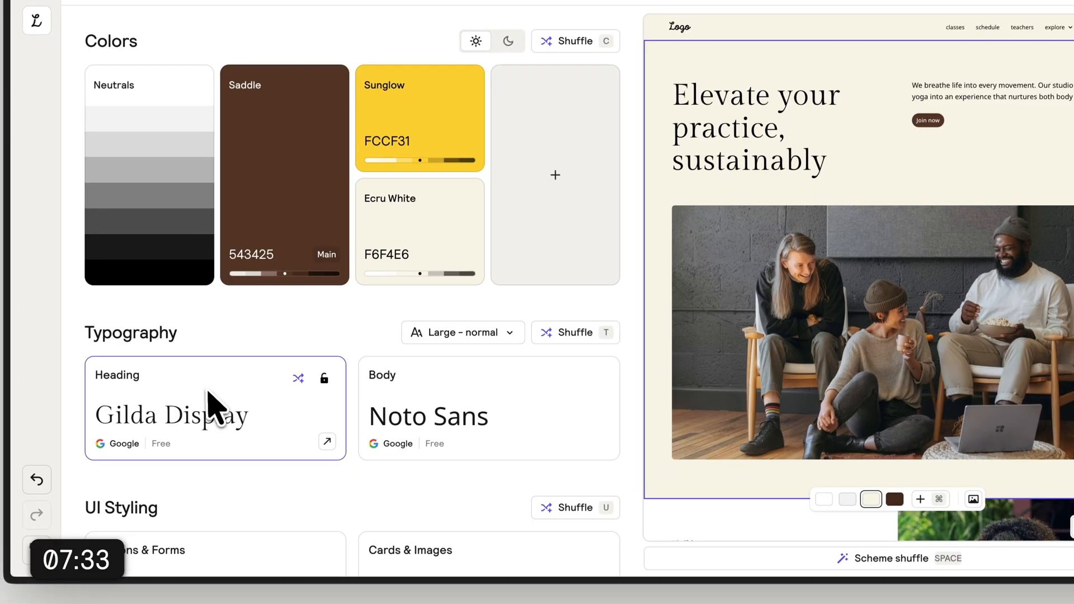
Step: Set the heading font to Bethany Elingston and the type size to Large
left_click(576, 332)
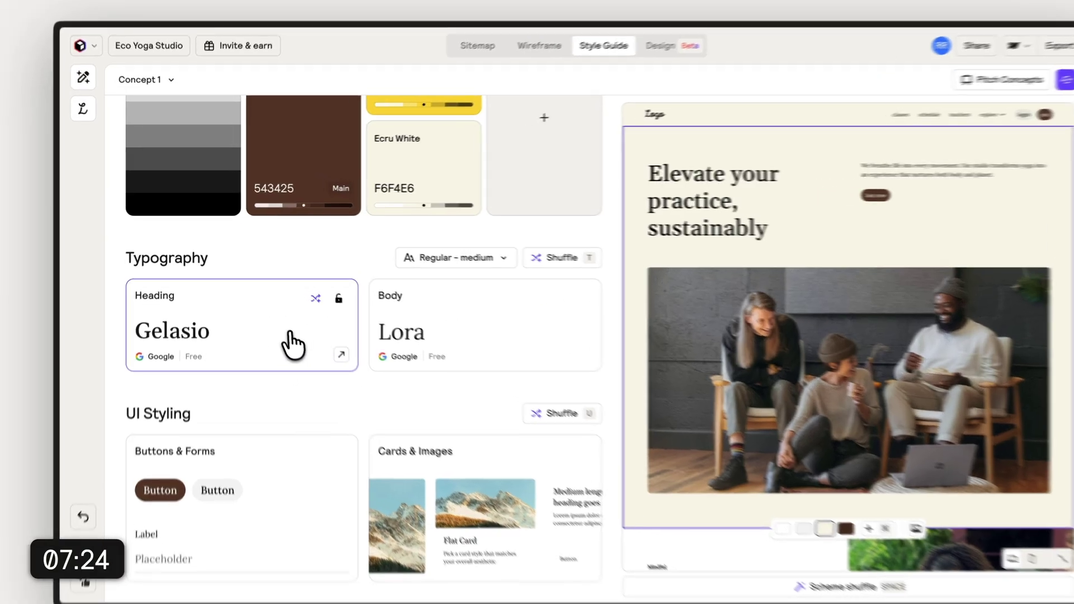
left_click(277, 331)
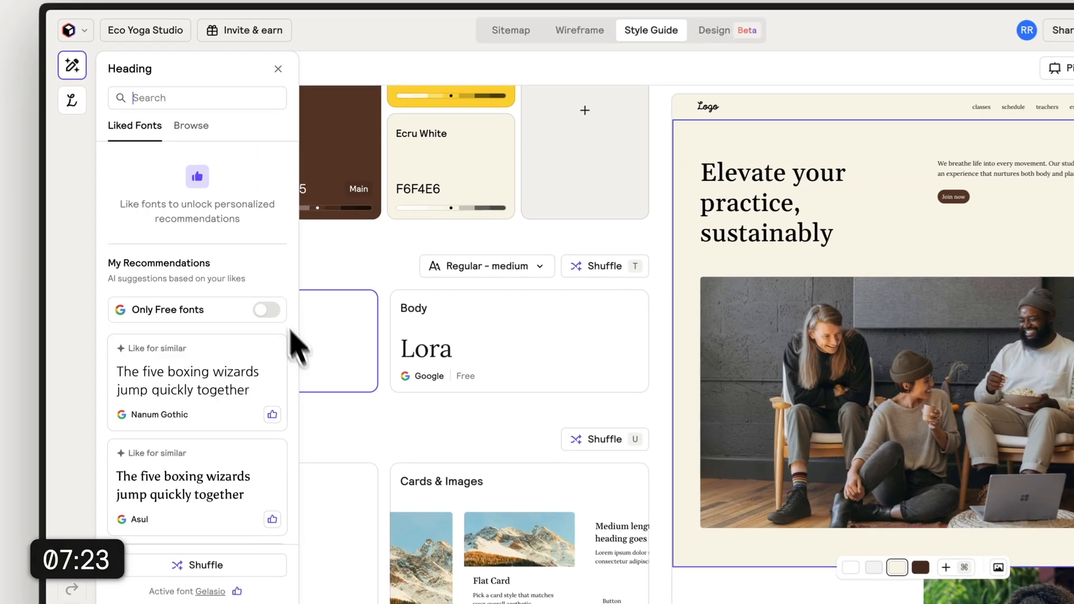
scroll(227, 384, "down", 4)
scroll(227, 384, "down", 2)
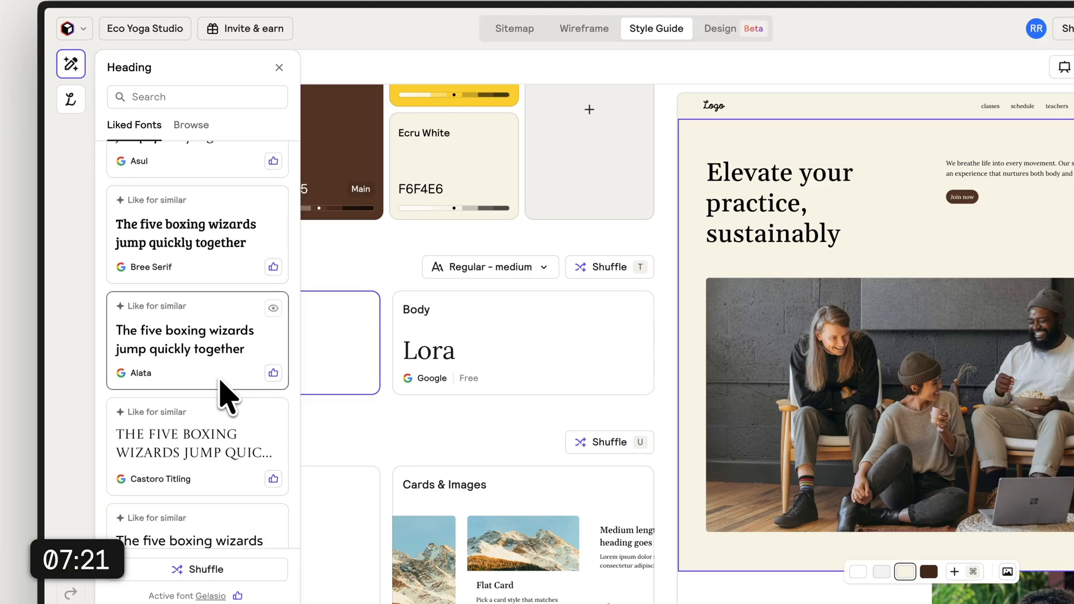
scroll(226, 385, "up", 3)
scroll(227, 384, "up", 3)
left_click(191, 125)
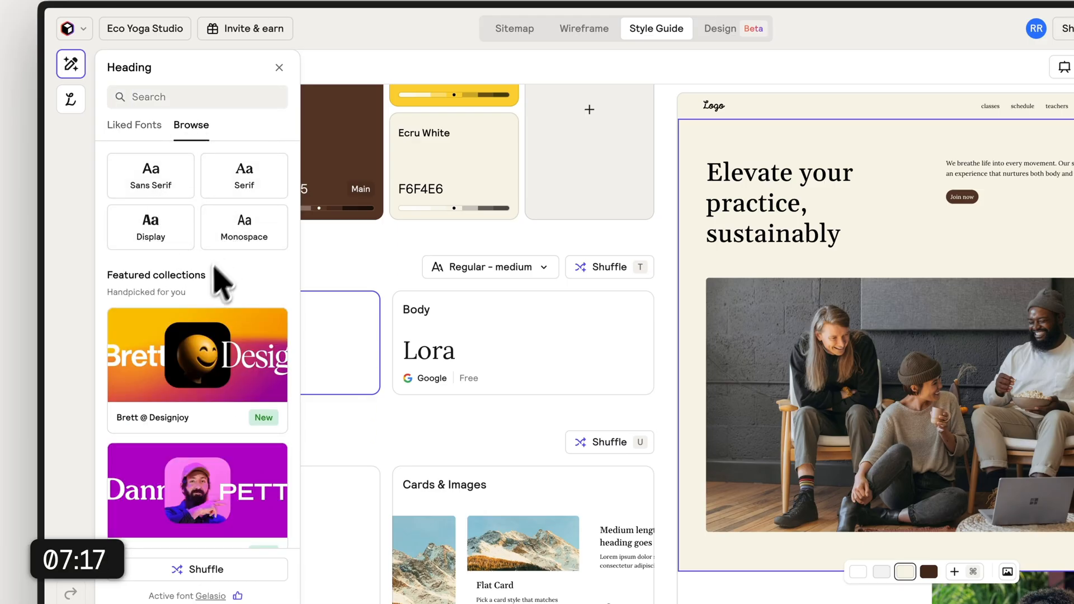
type("Bethar")
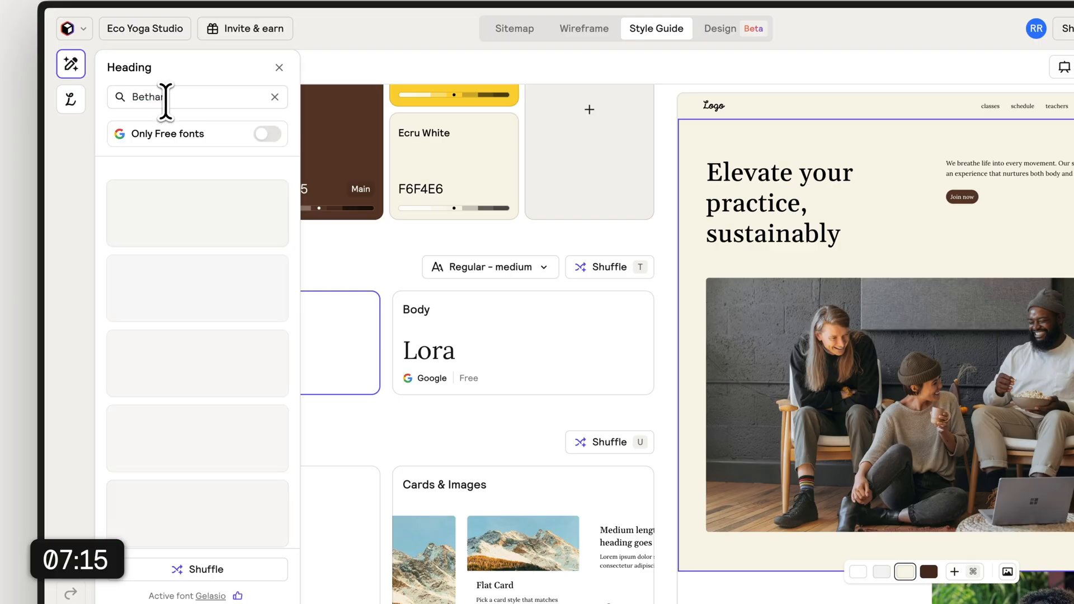
left_click(177, 226)
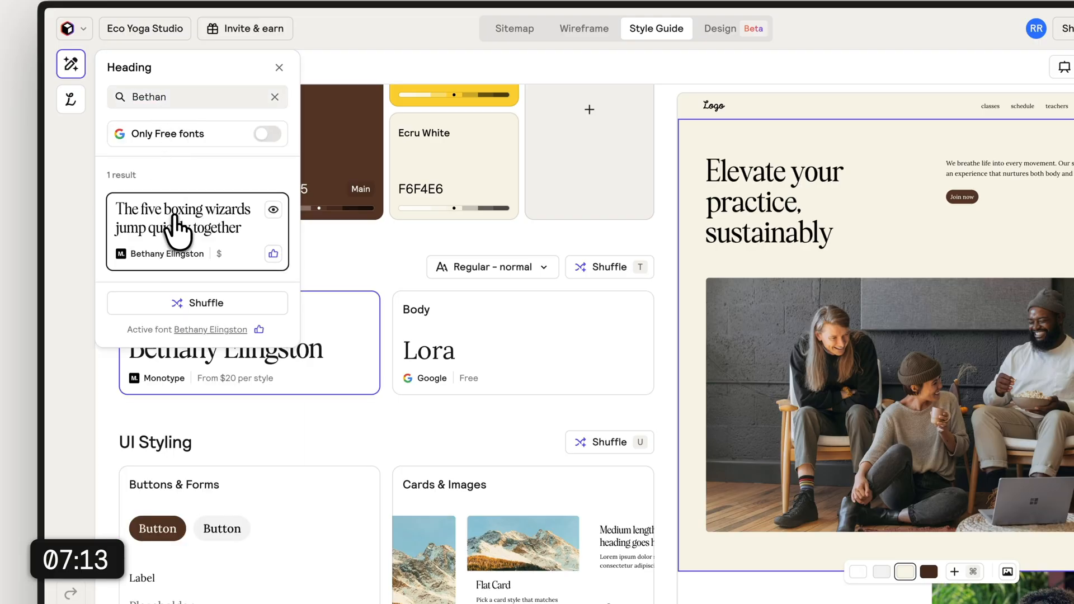
left_click(386, 260)
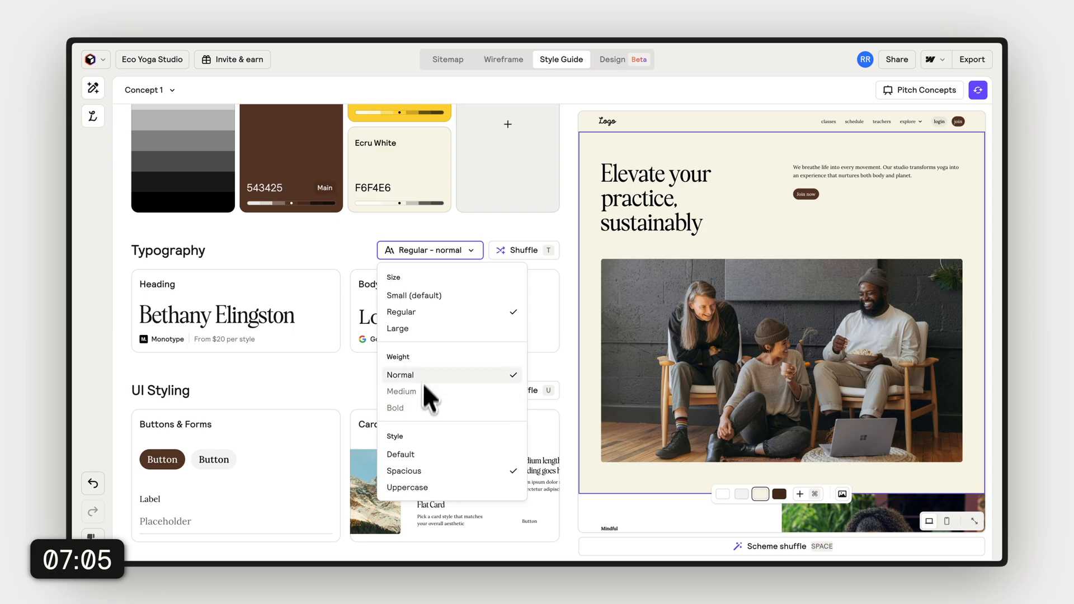
left_click(436, 329)
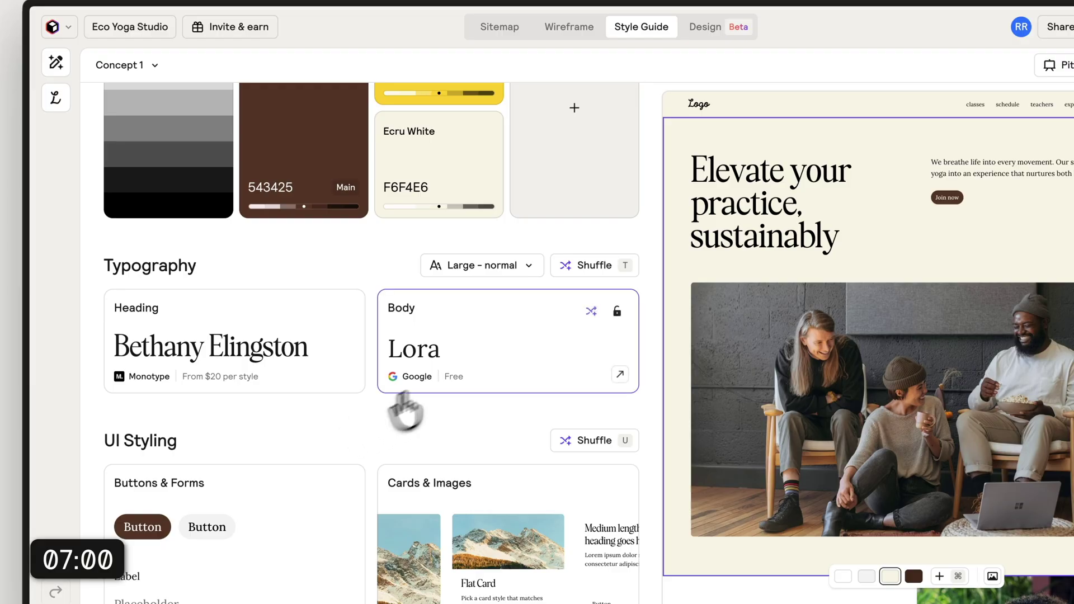
Step: Set the body font to Anonymous Pro
left_click(482, 356)
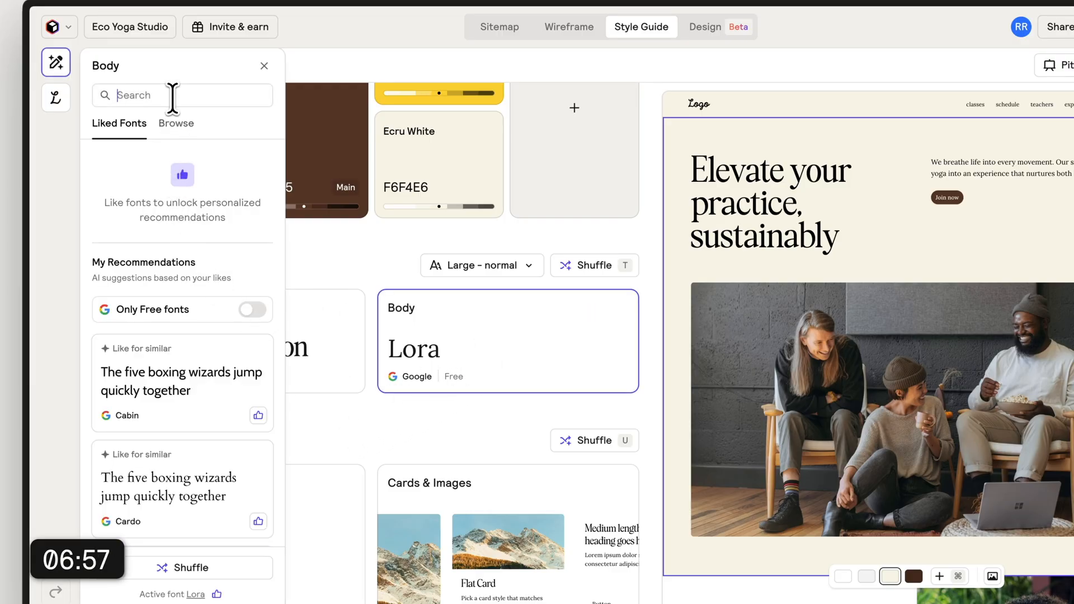
type("anon")
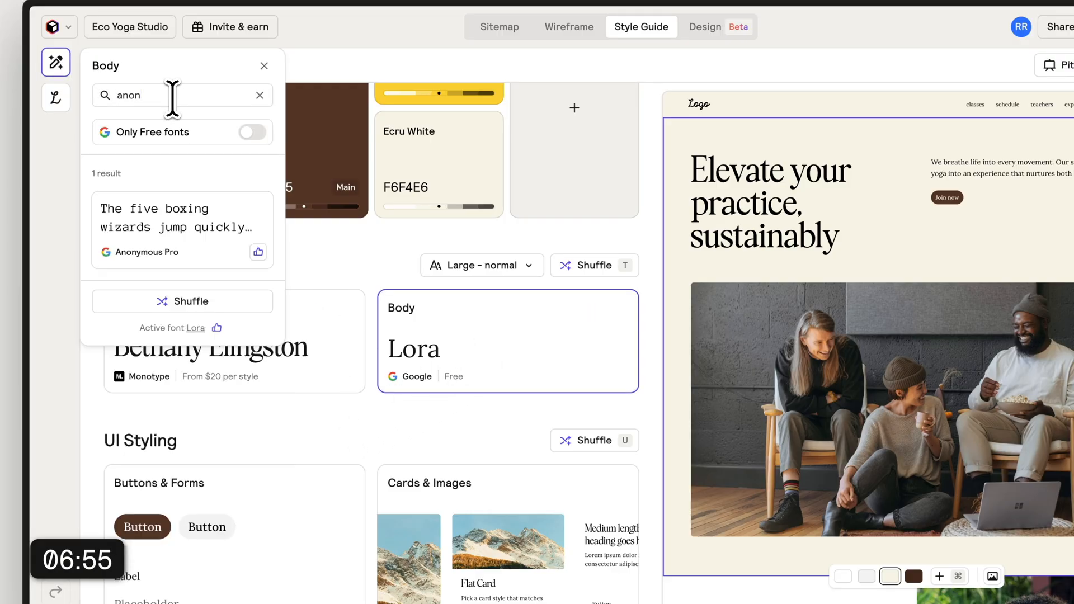
left_click(178, 223)
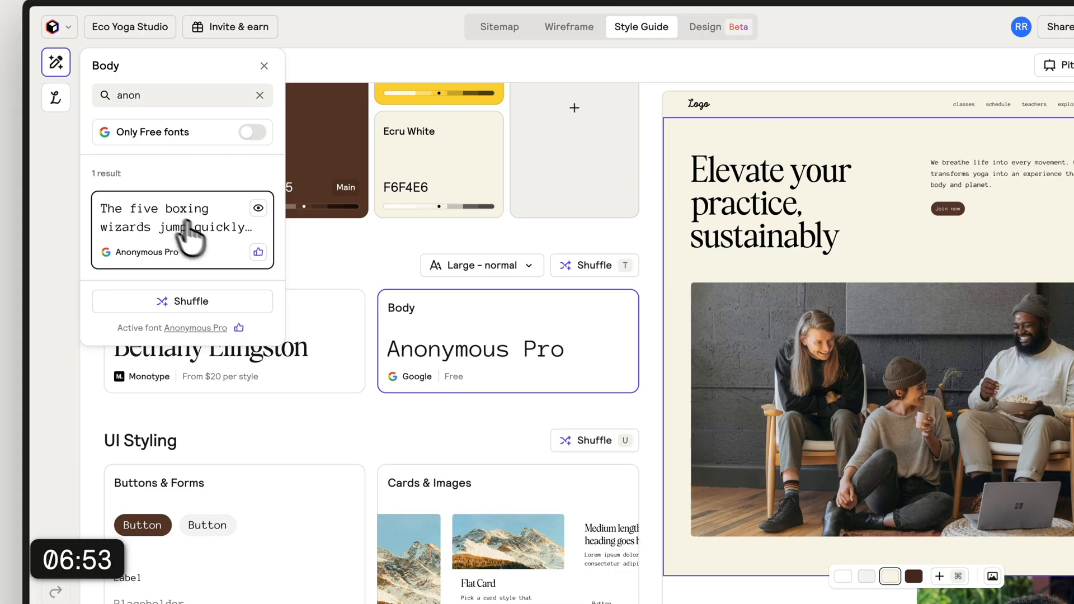
left_click(382, 256)
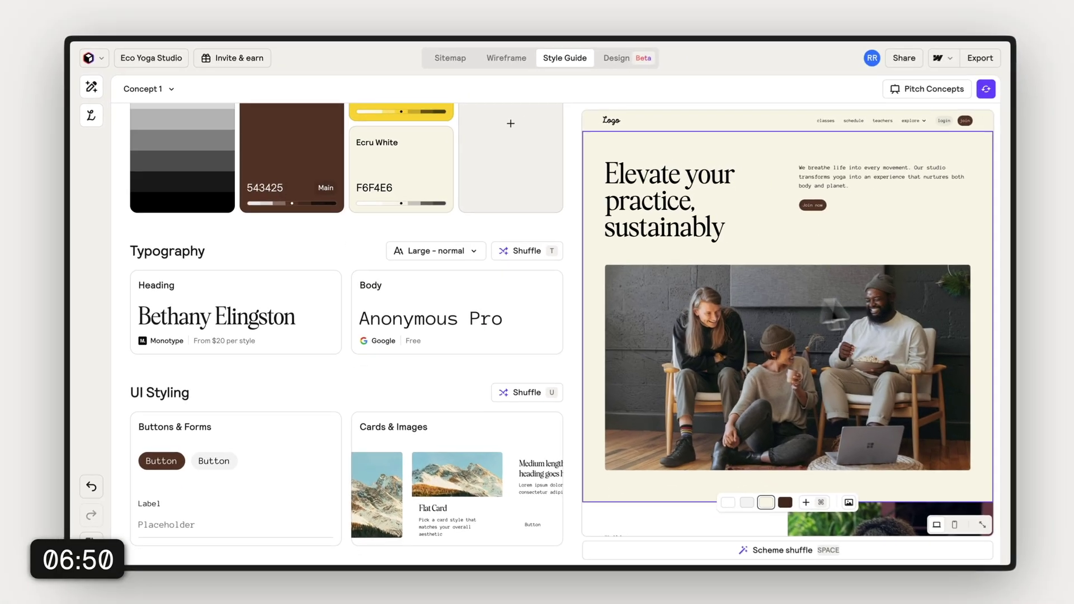
scroll(896, 304, "down", 5)
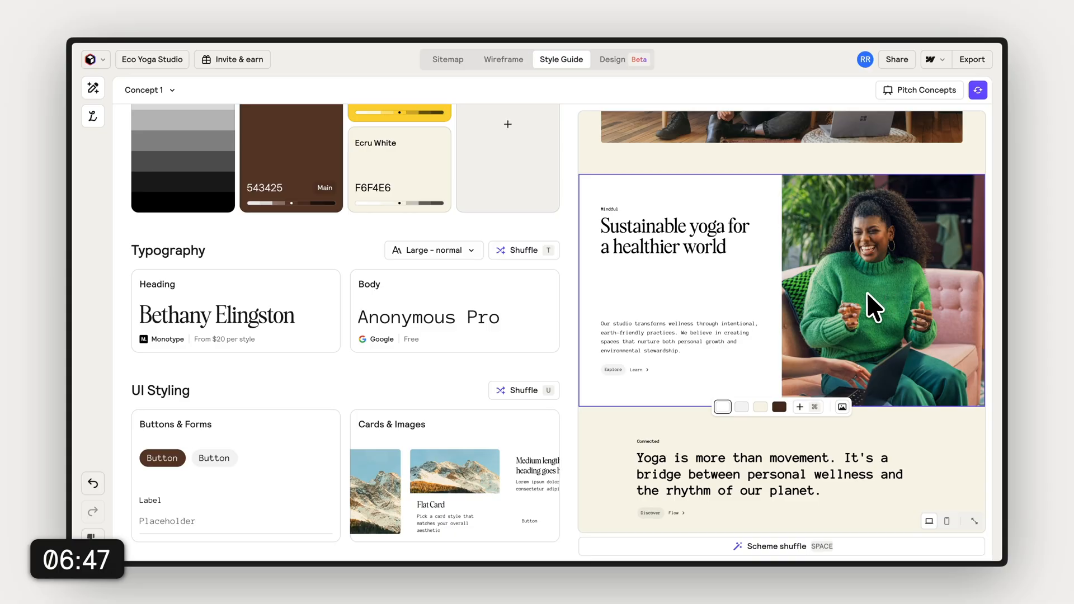
scroll(872, 286, "down", 5)
scroll(901, 325, "down", 2)
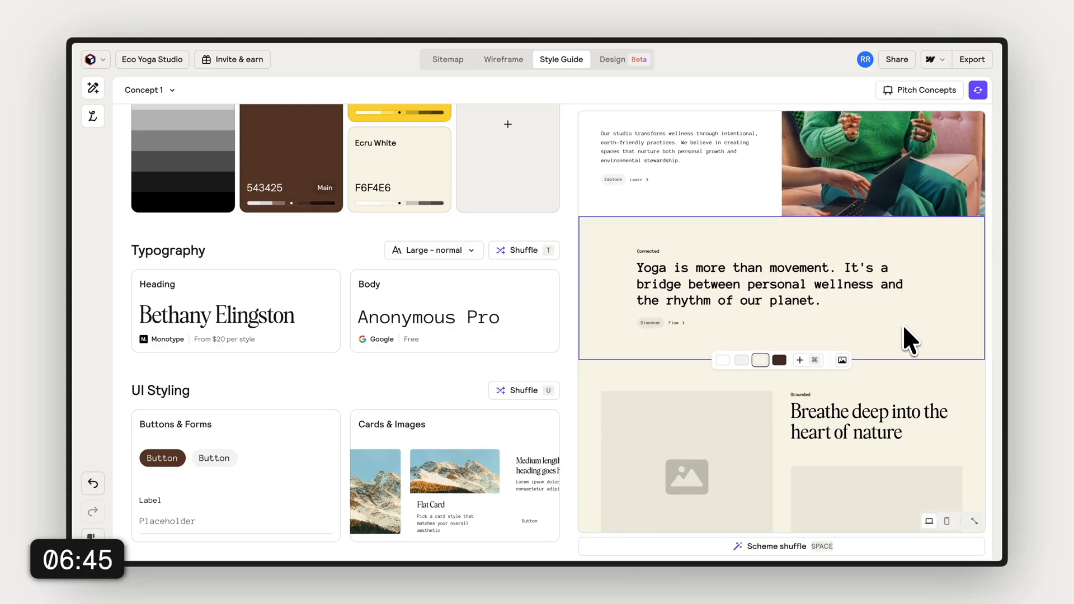
scroll(904, 322, "down", 4)
scroll(908, 318, "down", 4)
scroll(910, 318, "down", 3)
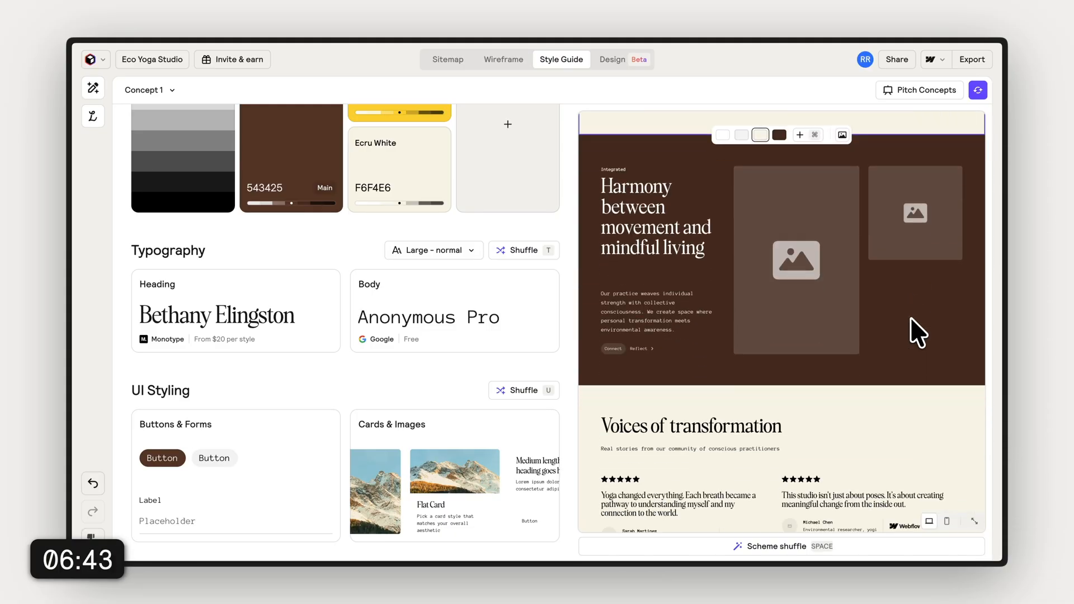
scroll(910, 317, "up", 6)
scroll(910, 316, "up", 10)
Step: Bring up the Buttons & Forms style options from UI Styling
left_click(910, 317)
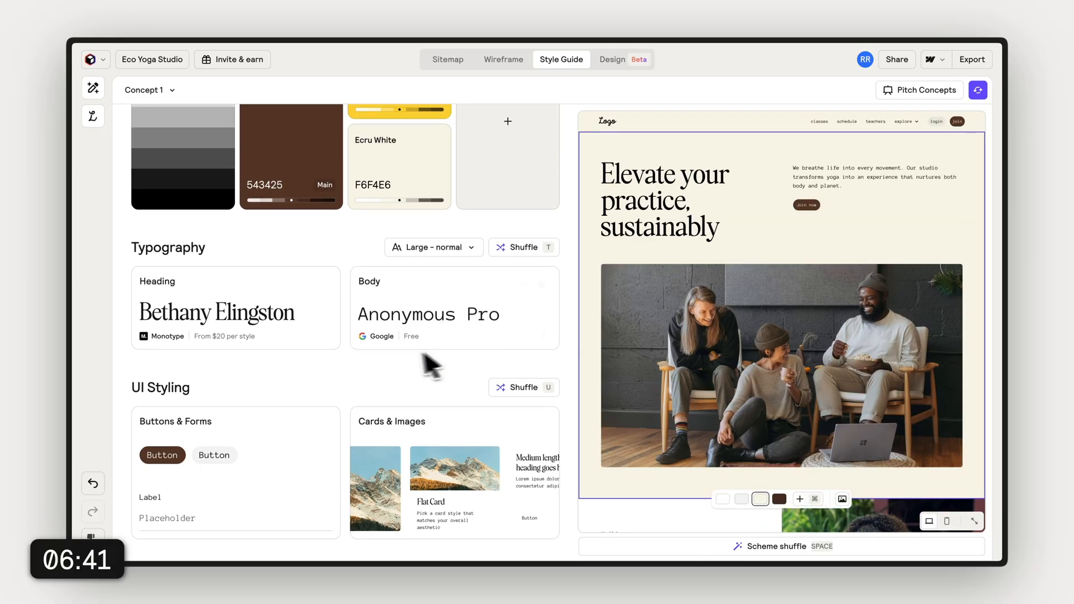
left_click(302, 432)
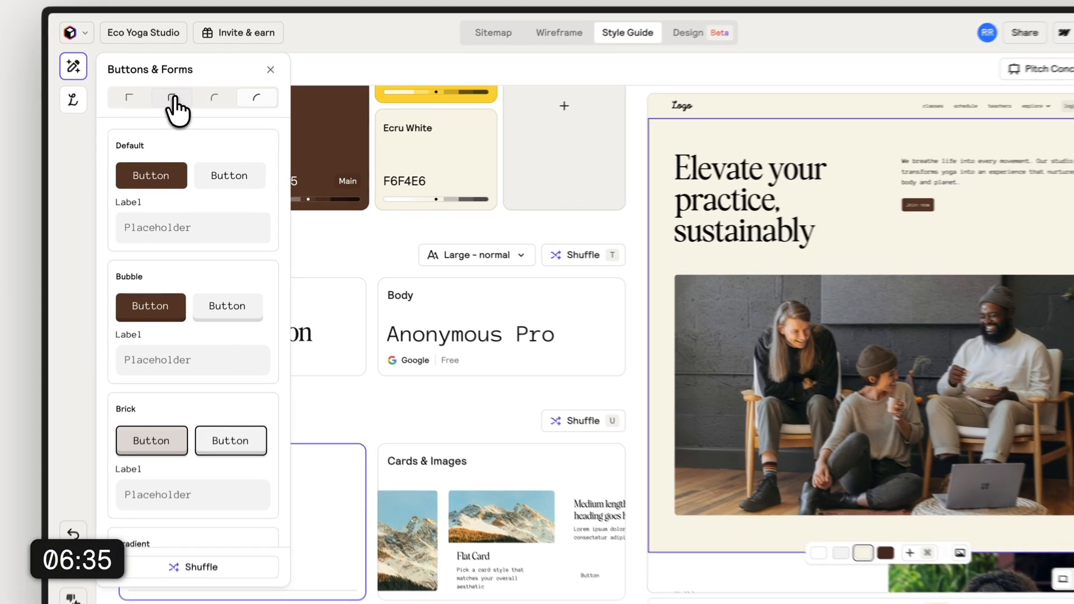
Step: Reduce the button corner rounding and keep the Default button style
left_click(175, 114)
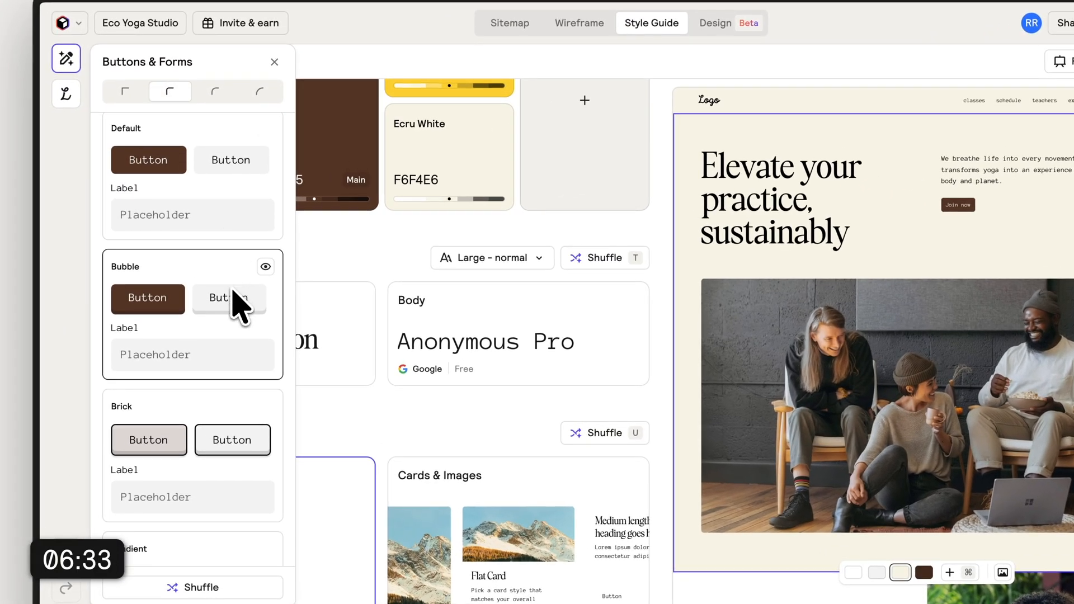
scroll(242, 319, "down", 5)
scroll(244, 335, "down", 5)
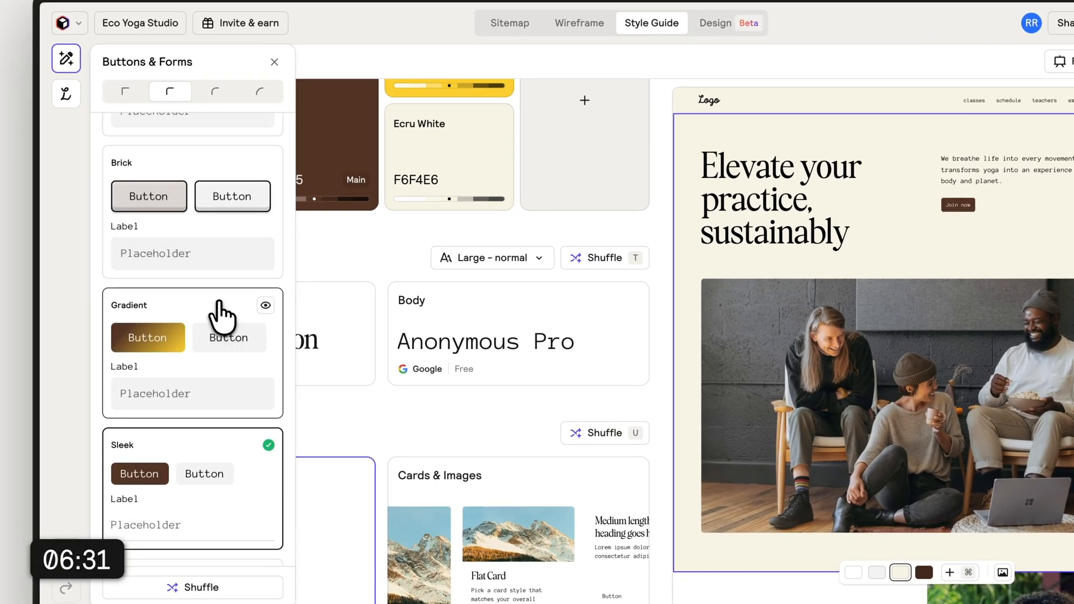
scroll(220, 312, "down", 3)
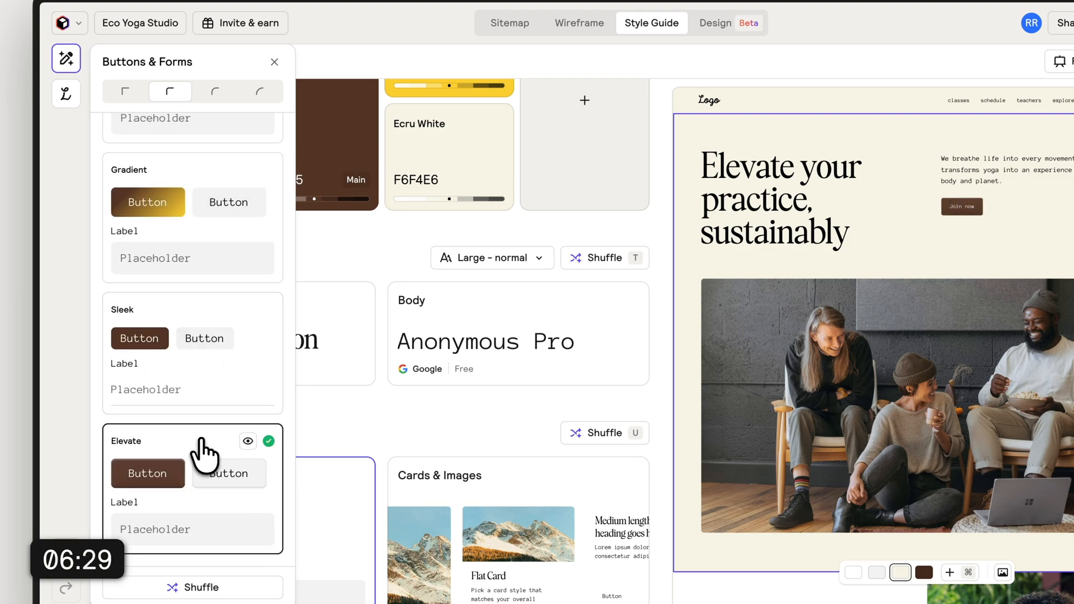
scroll(202, 453, "up", 8)
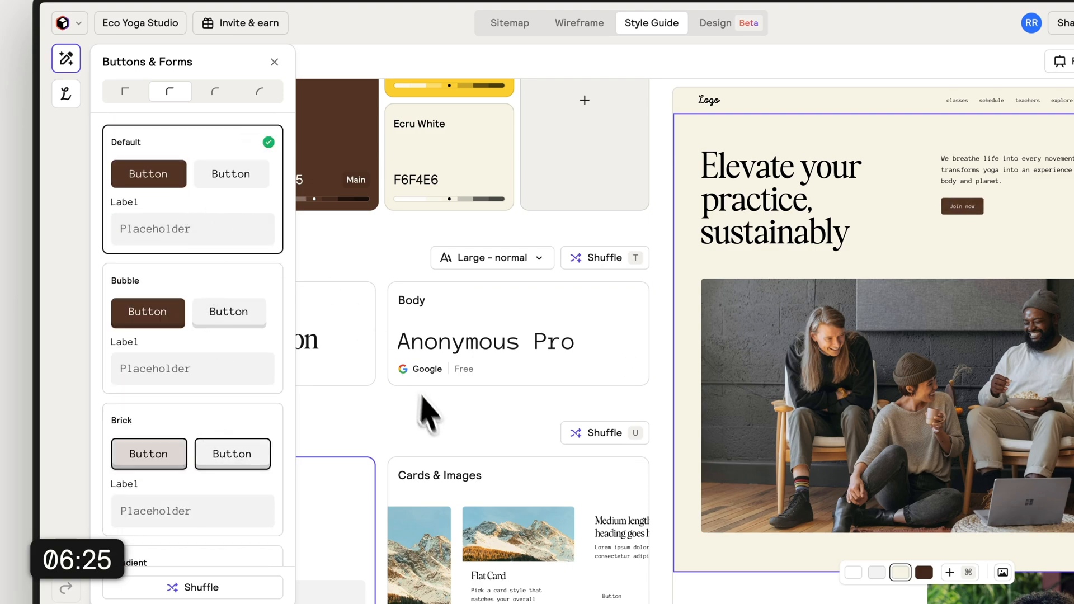
left_click(427, 412)
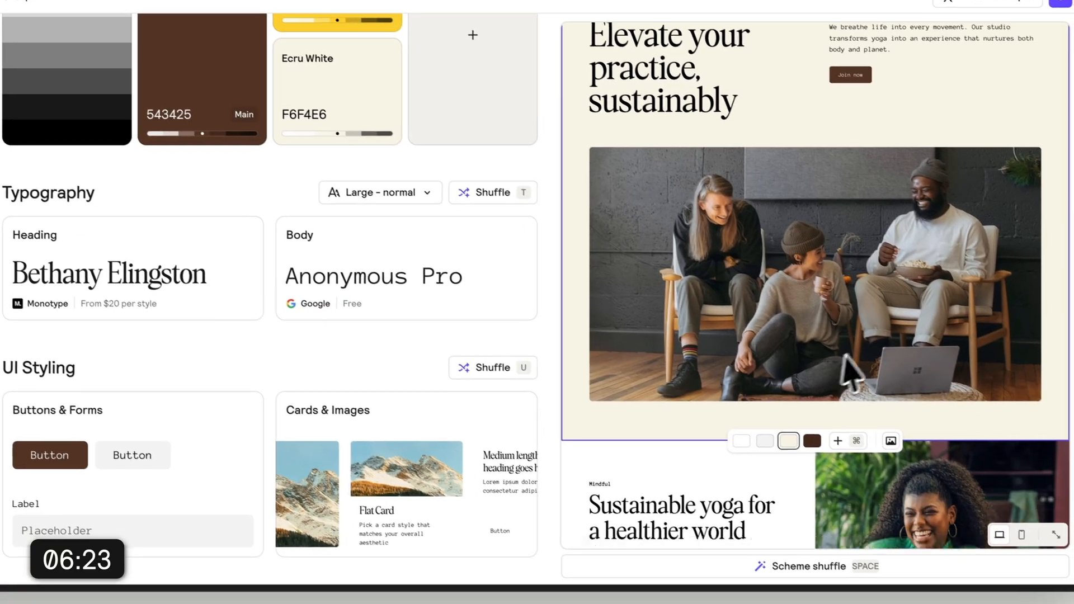
scroll(839, 377, "down", 5)
scroll(755, 336, "down", 5)
scroll(740, 338, "down", 3)
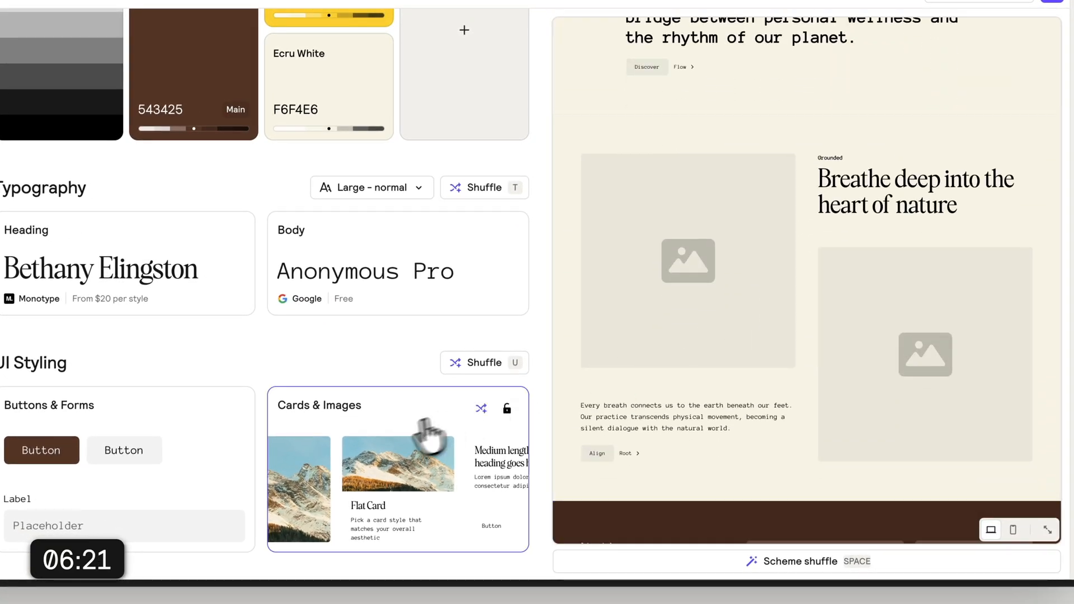
left_click(398, 420)
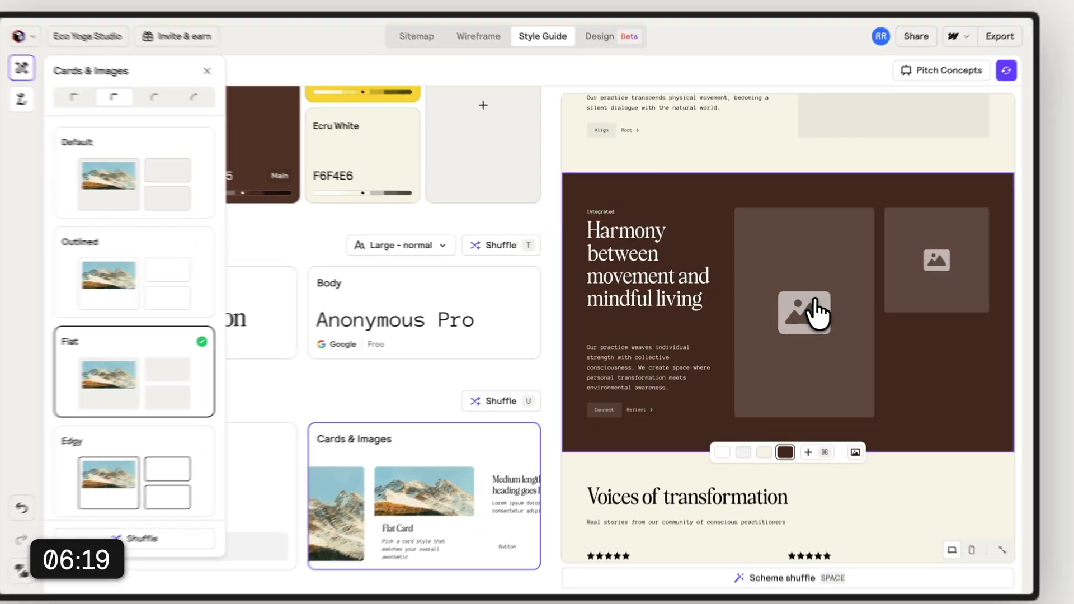
scroll(811, 329, "up", 8)
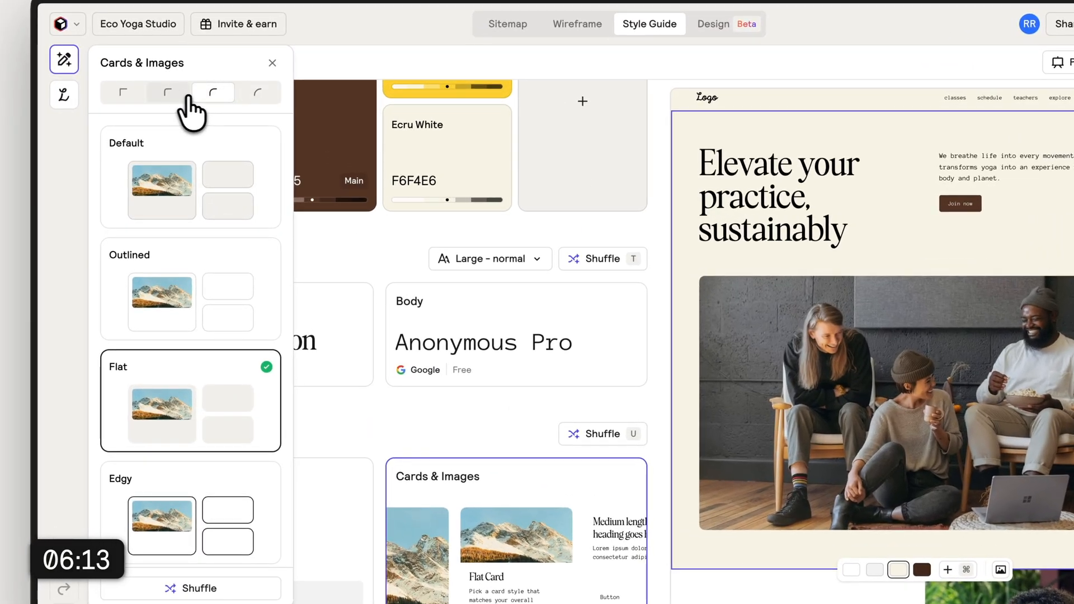
left_click(374, 256)
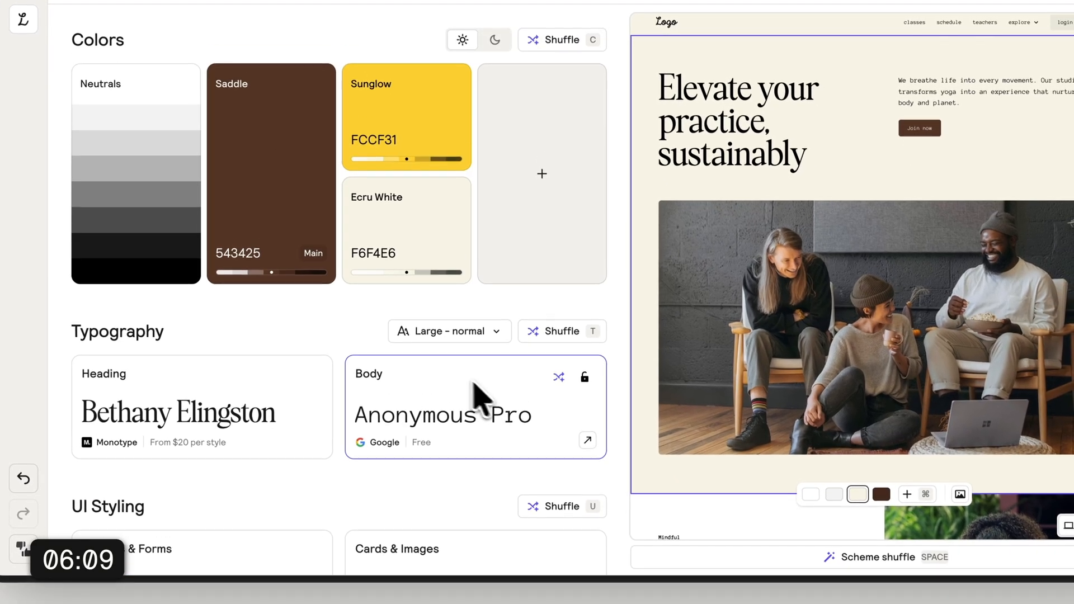
scroll(787, 320, "down", 5)
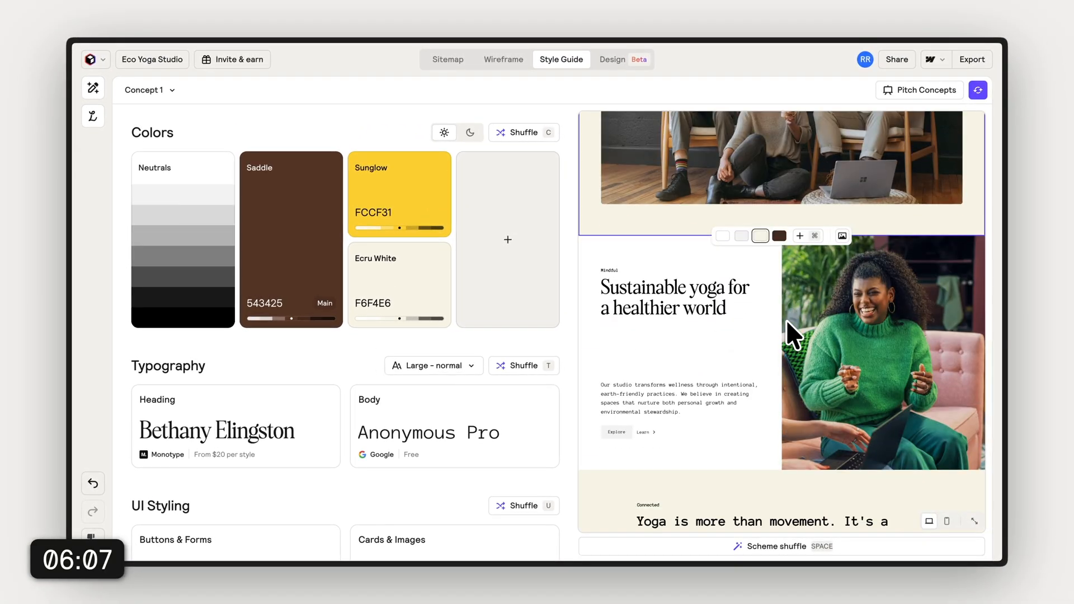
scroll(889, 318, "down", 4)
scroll(903, 316, "down", 4)
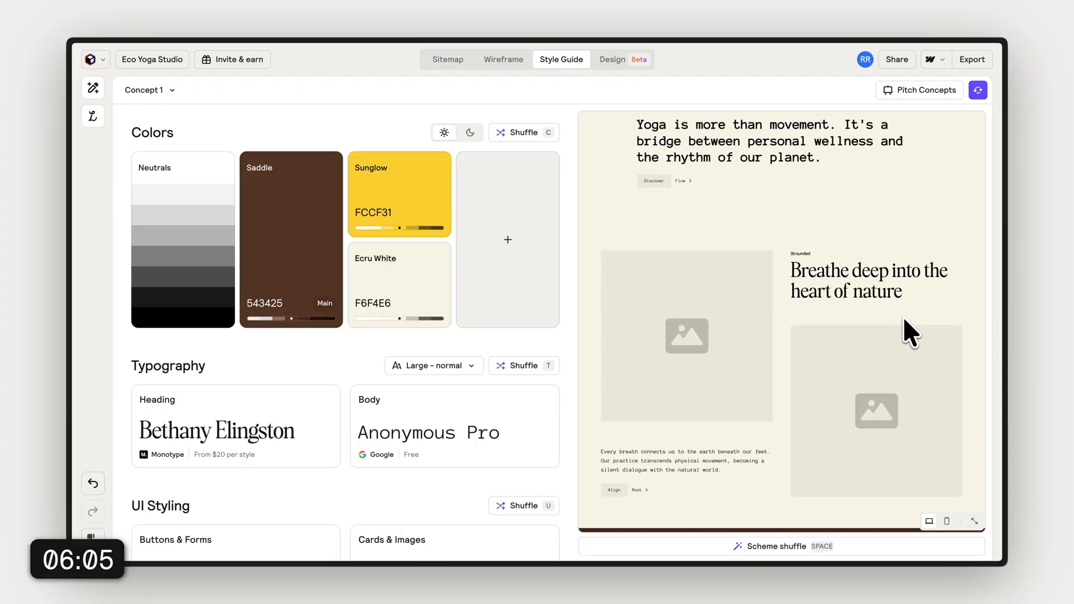
scroll(903, 317, "down", 3)
scroll(903, 316, "up", 5)
scroll(904, 320, "up", 5)
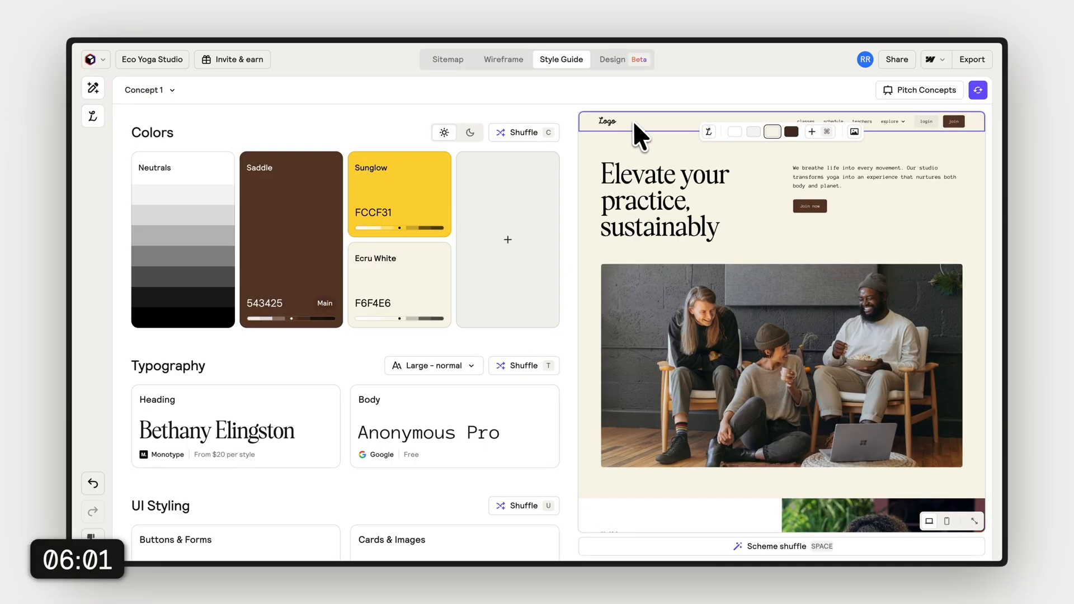
Step: Upload the Ecofit logo as the light-mode brand logo
left_click(618, 119)
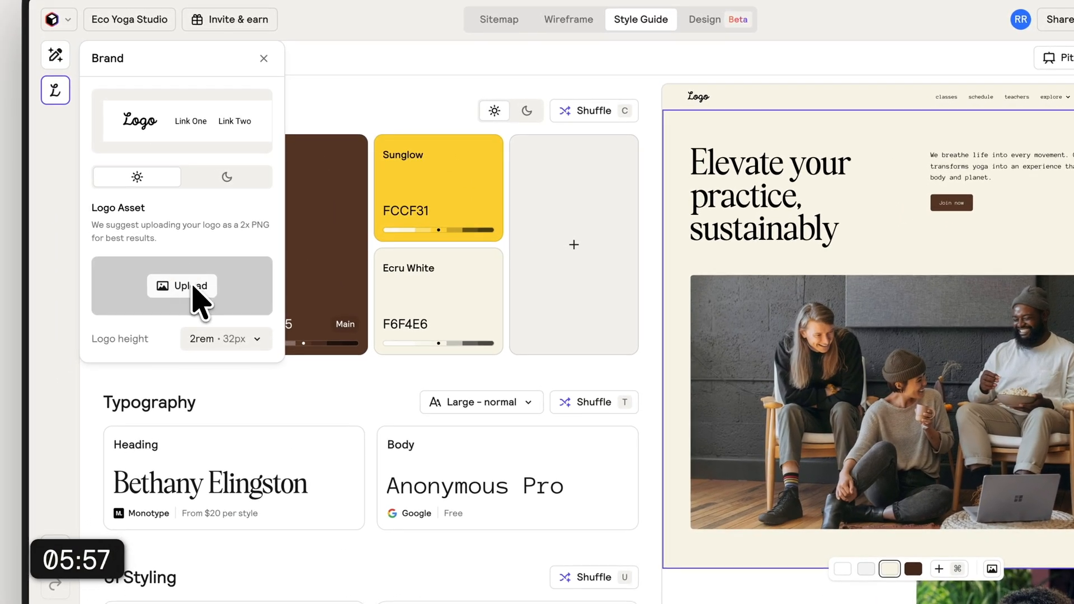
left_click(199, 290)
left_click(542, 199)
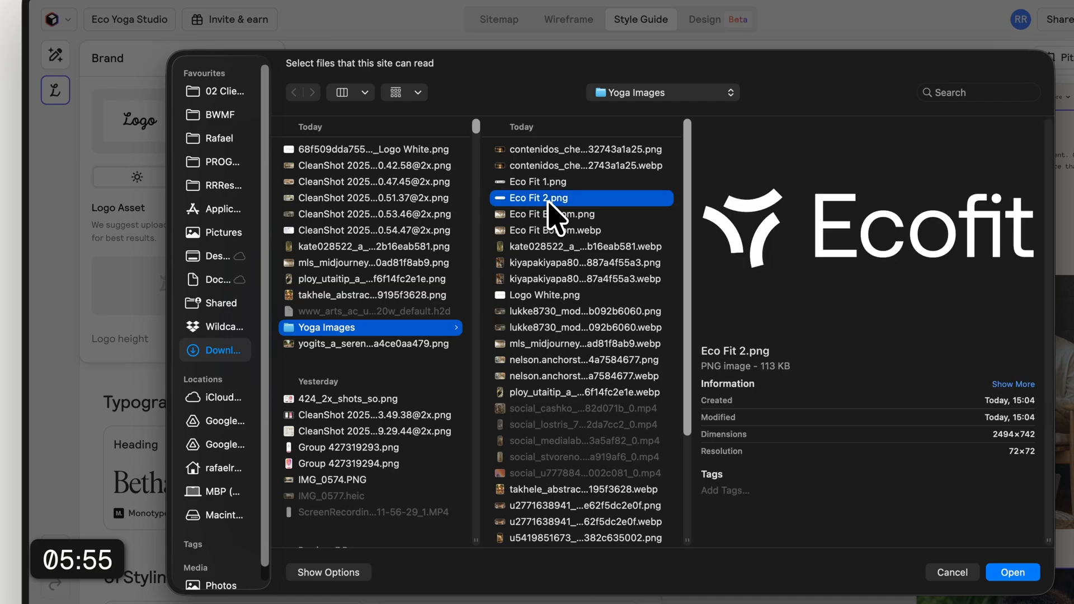
double_click(545, 188)
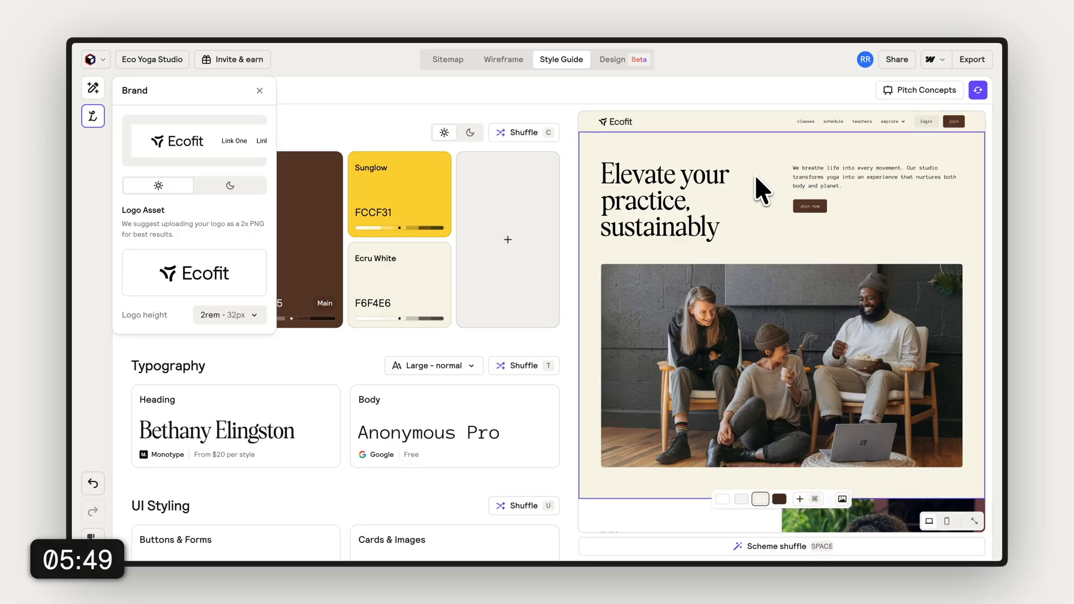
scroll(755, 174, "down", 5)
scroll(786, 238, "down", 5)
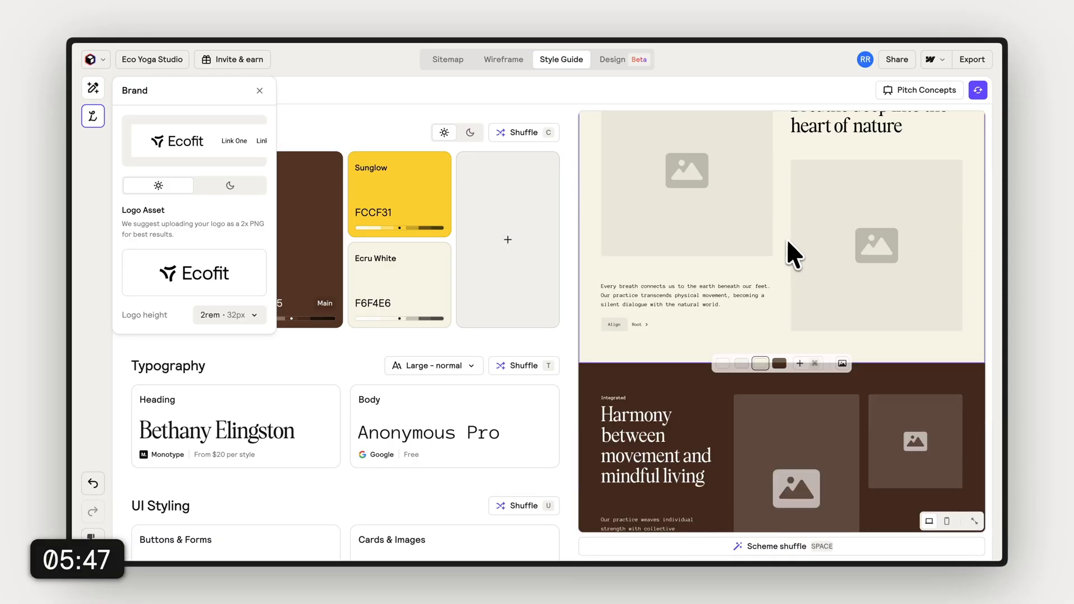
scroll(787, 239, "down", 5)
scroll(788, 240, "down", 5)
scroll(789, 243, "down", 3)
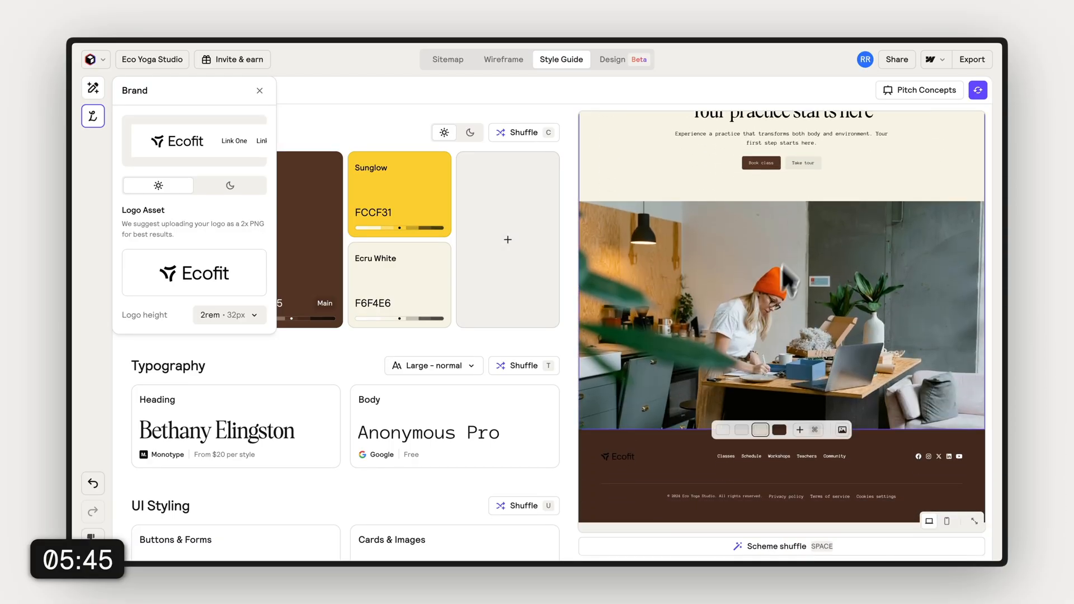
mouse_move(780, 473)
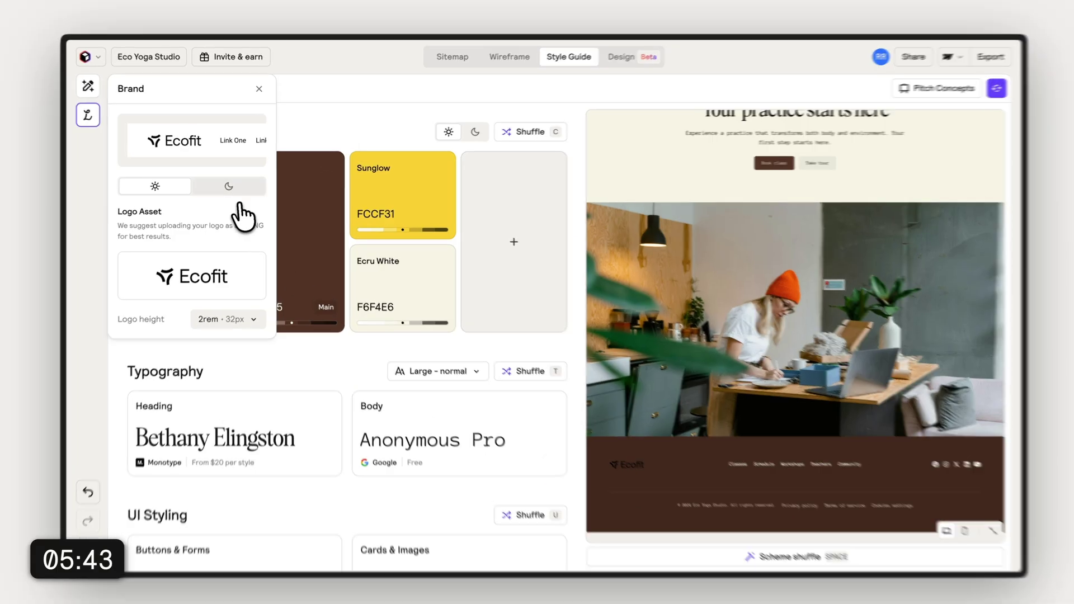
Step: Upload the Ecofit logo as the dark-mode brand logo
left_click(230, 185)
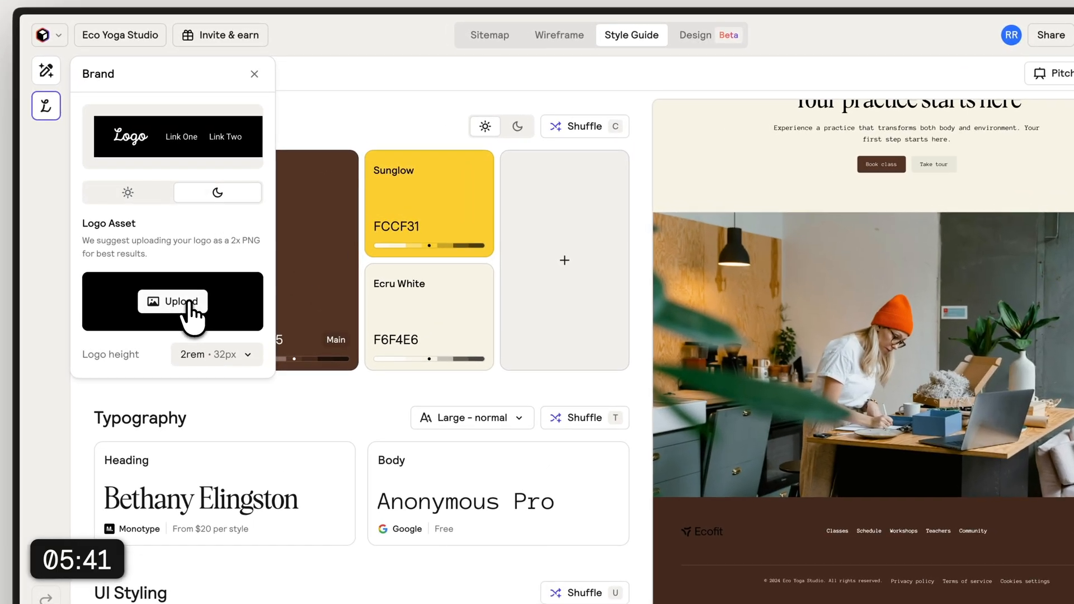
left_click(173, 302)
left_click(537, 213)
double_click(578, 214)
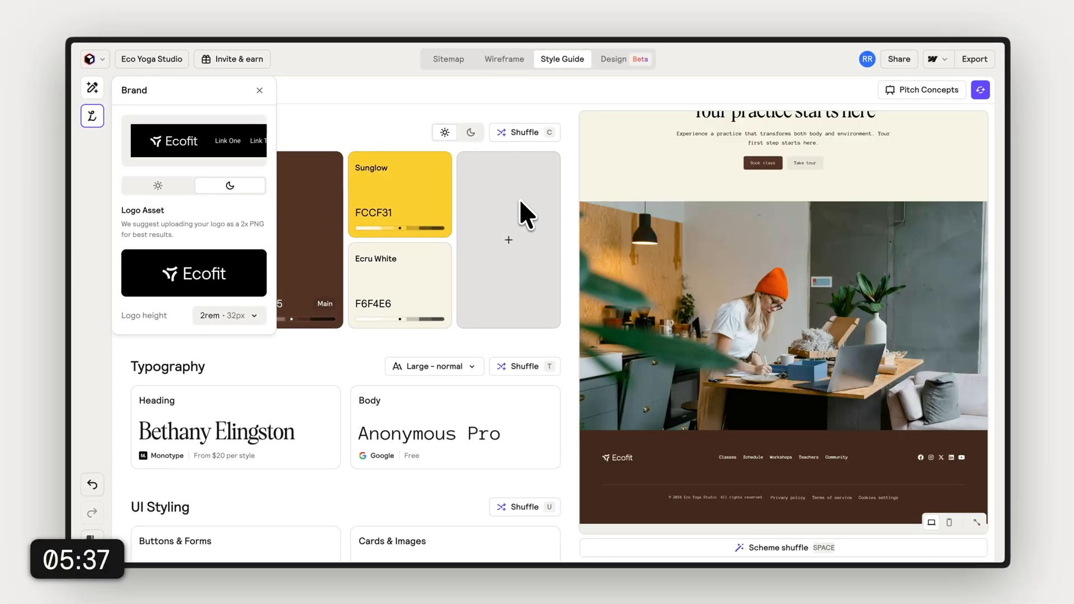
mouse_move(780, 476)
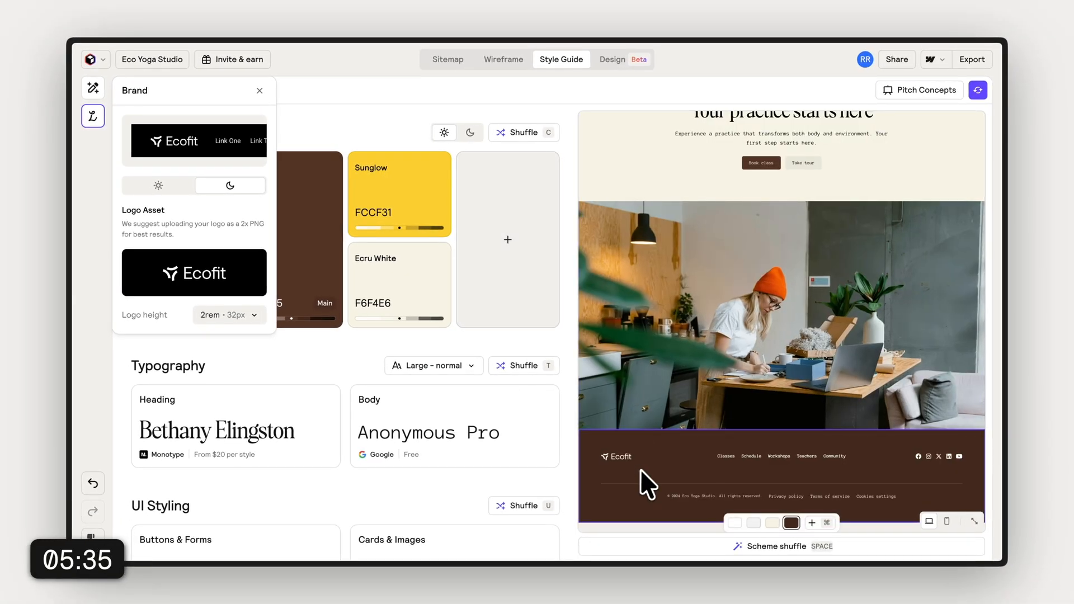
scroll(756, 377, "up", 10)
scroll(780, 319, "up", 8)
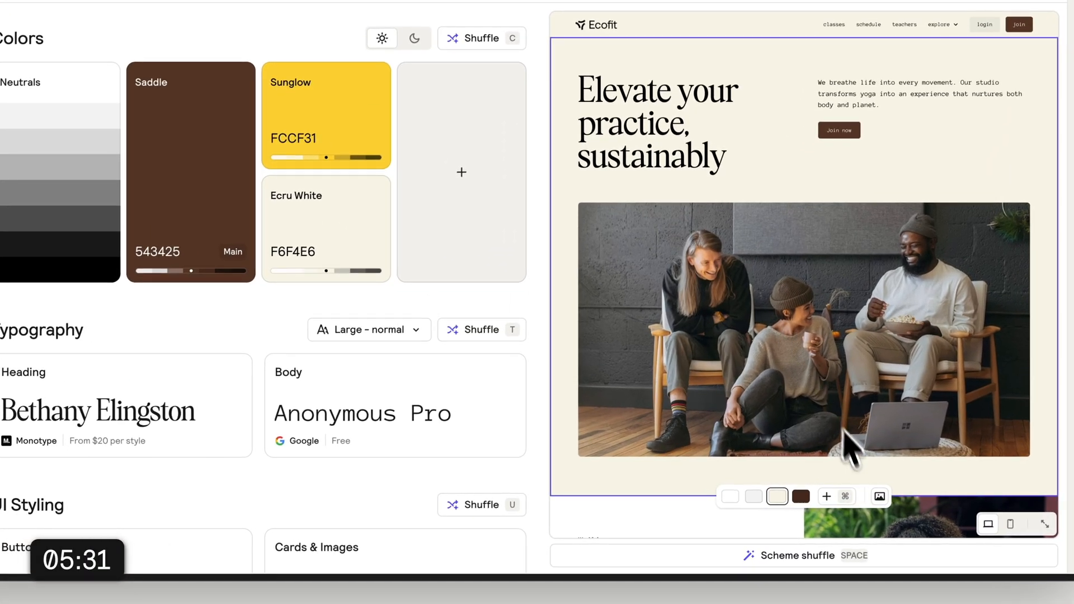
Step: Upload the photo of three women doing yoga as the hero image, then show the pitch concepts page
left_click(879, 496)
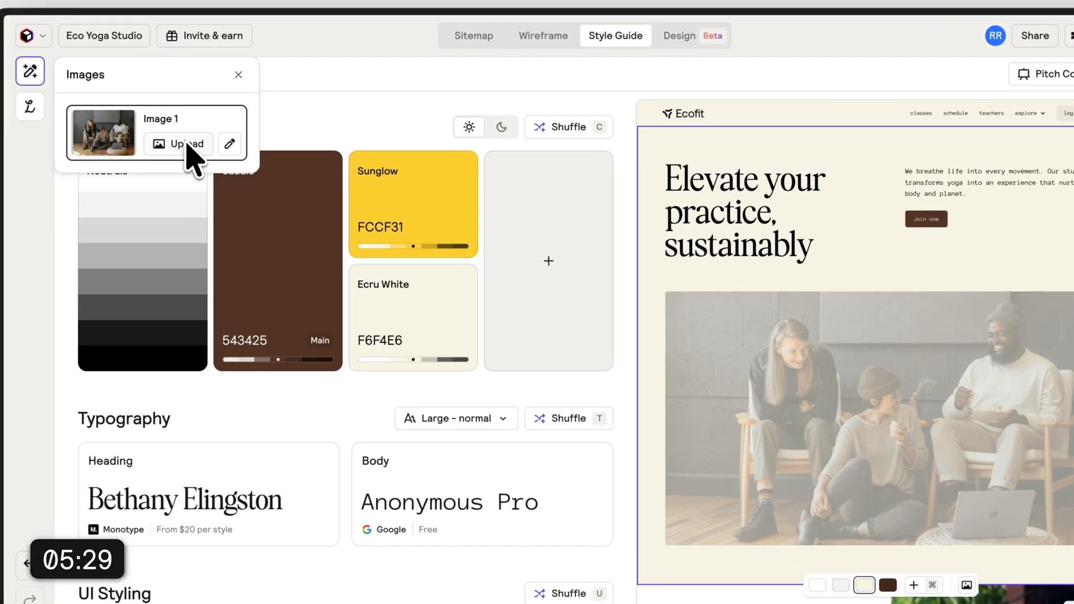
left_click(186, 145)
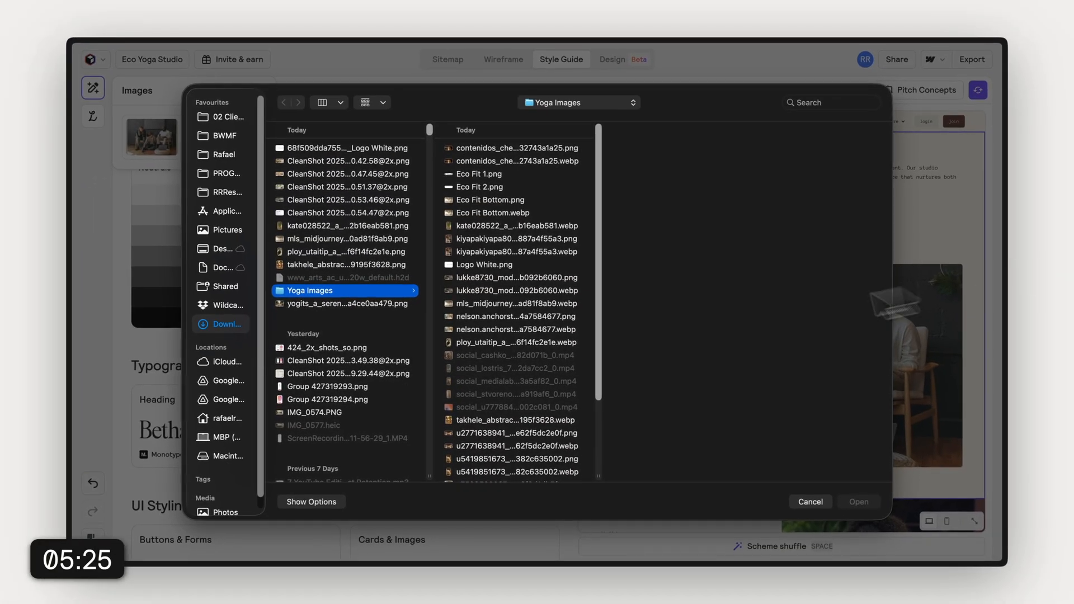
scroll(508, 335, "down", 3)
left_click(507, 397)
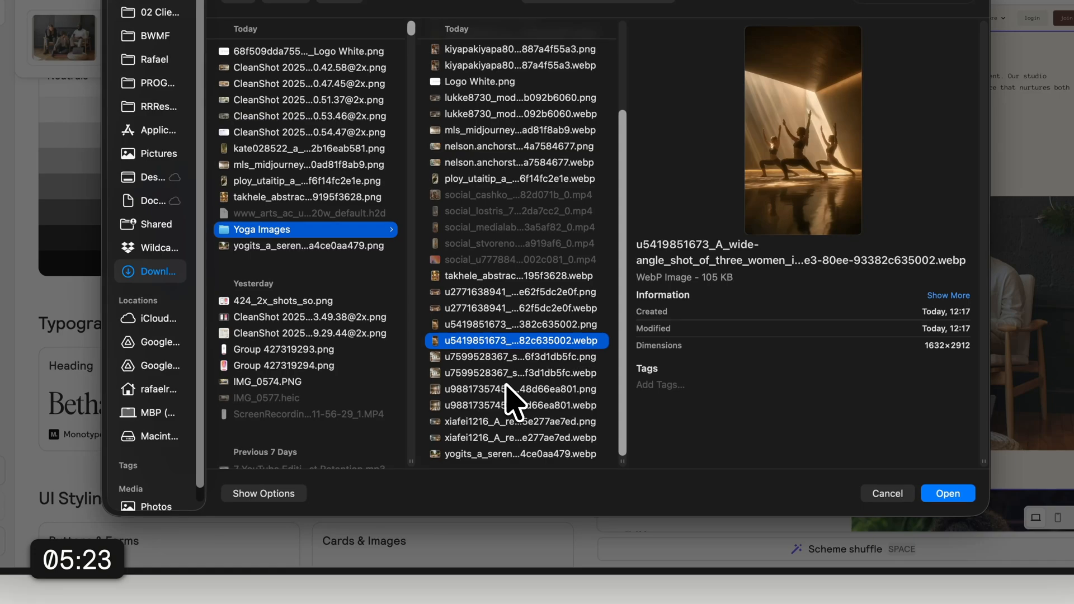
key("Return")
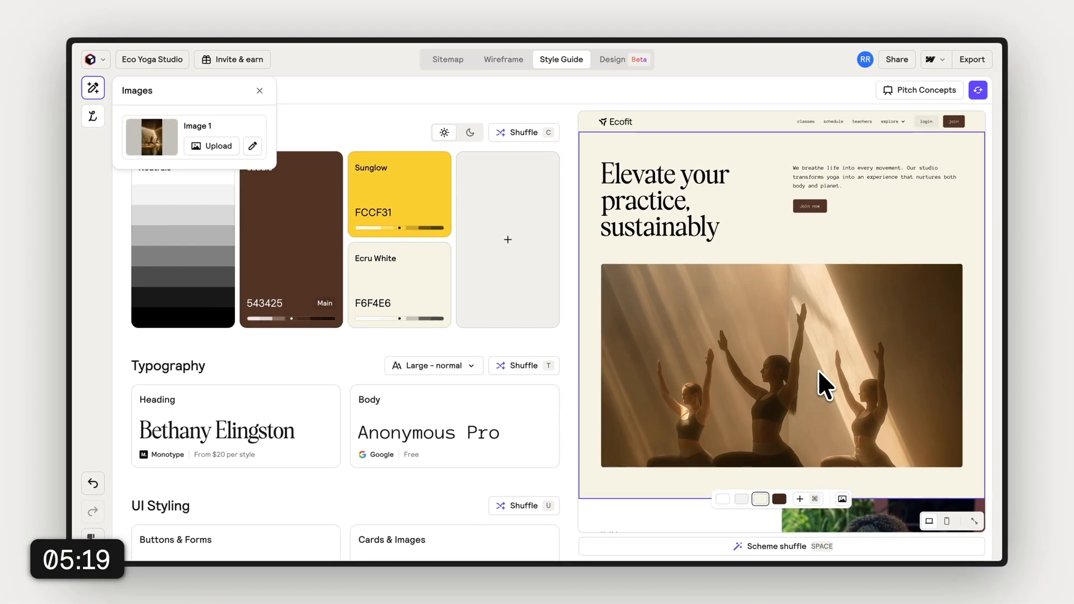
scroll(818, 369, "down", 3)
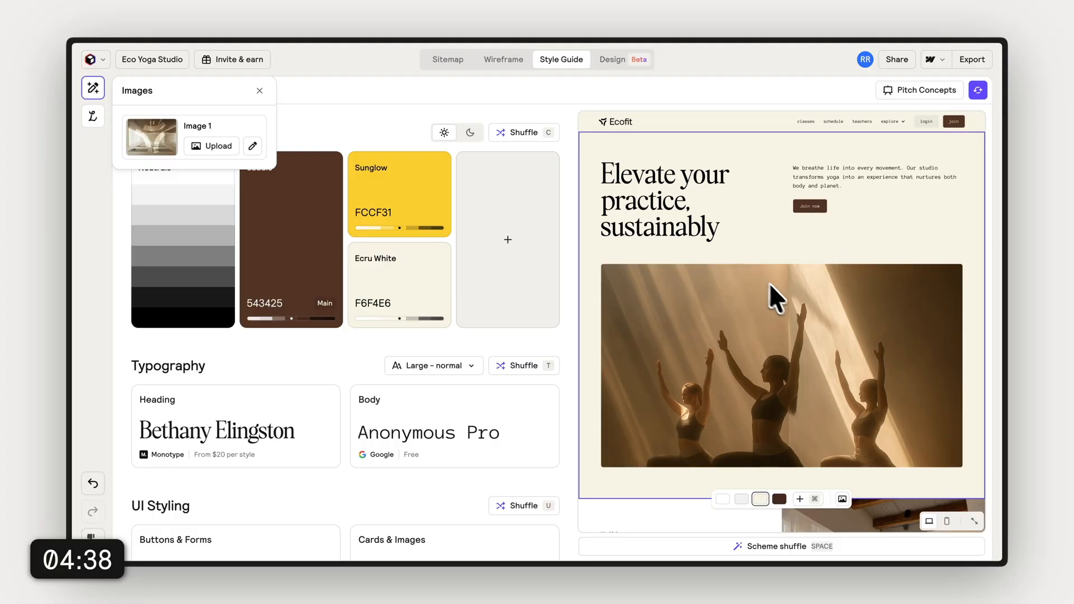
left_click(910, 90)
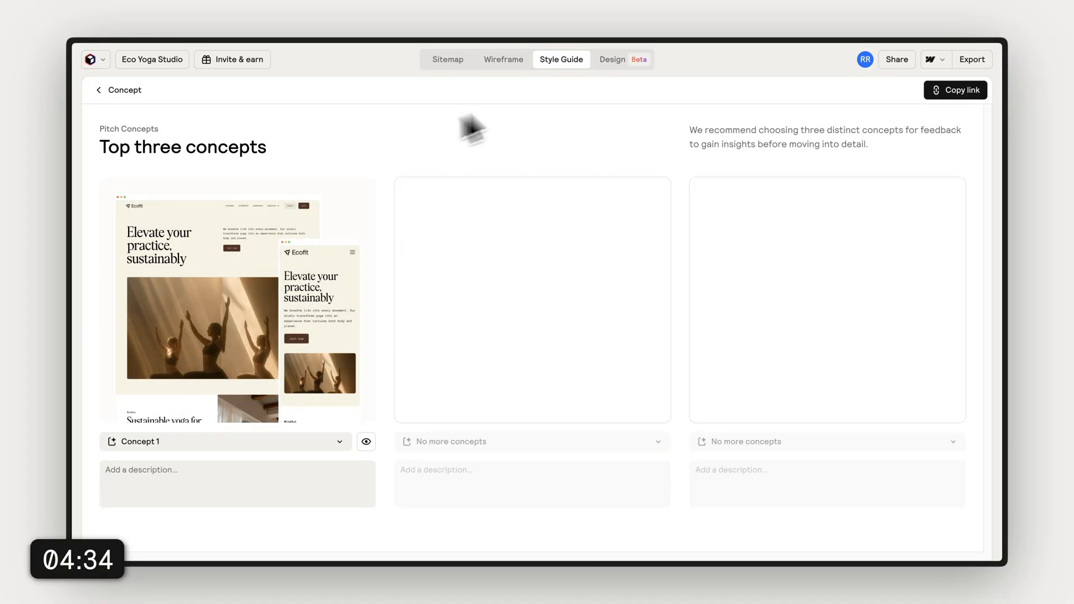
Step: Delete the extra Flow and Reflect buttons from the Connected, Grounded and Harmony sections
left_click(623, 60)
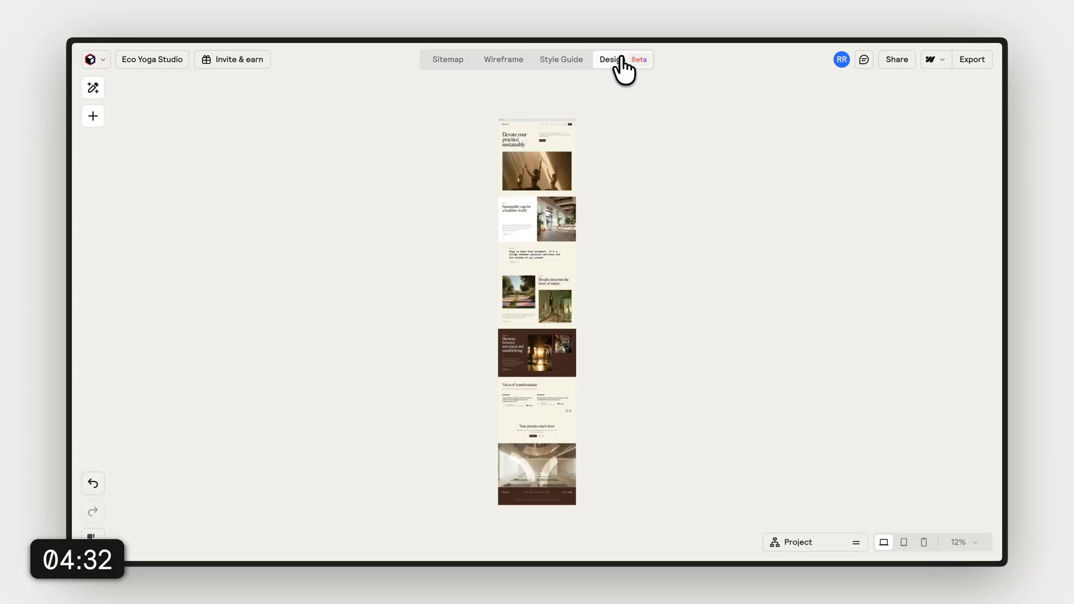
scroll(616, 228, "up", 3)
scroll(555, 177, "up", 3)
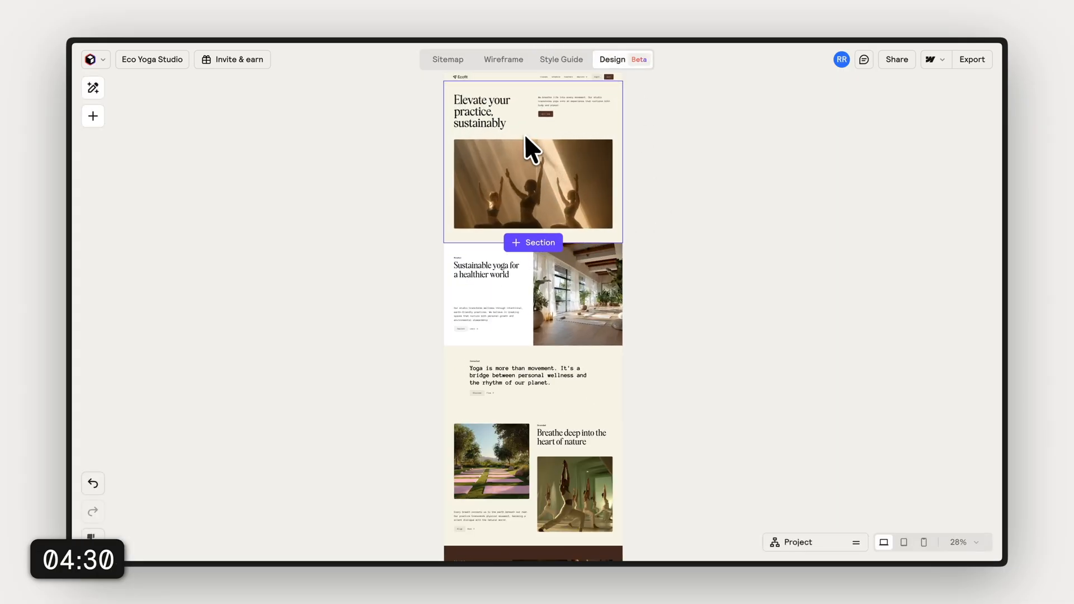
scroll(524, 134, "up", 3)
scroll(542, 138, "up", 3)
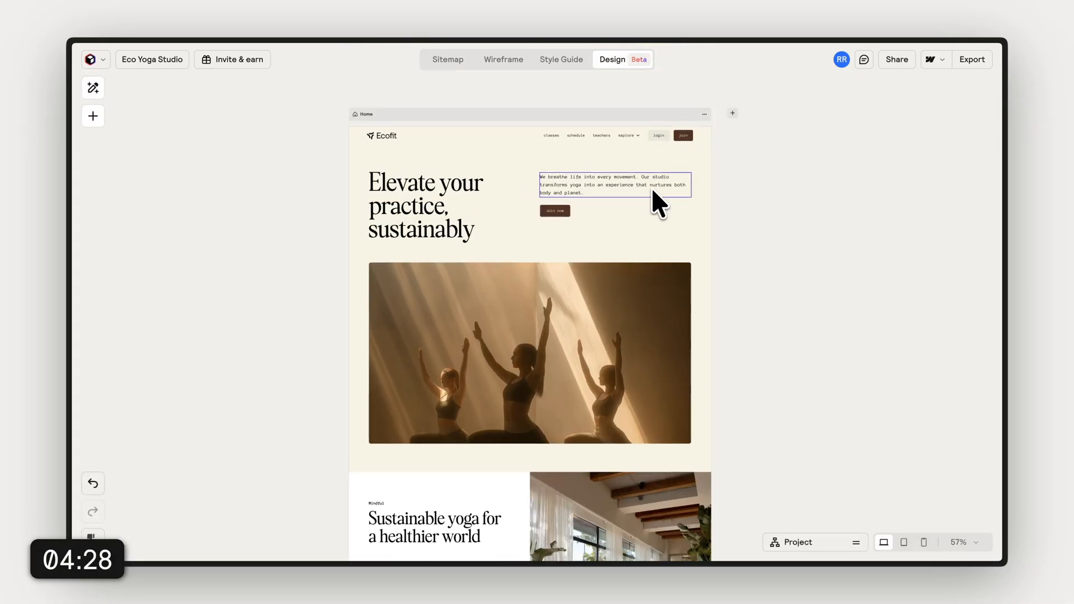
scroll(671, 151, "up", 1)
scroll(685, 110, "up", 2)
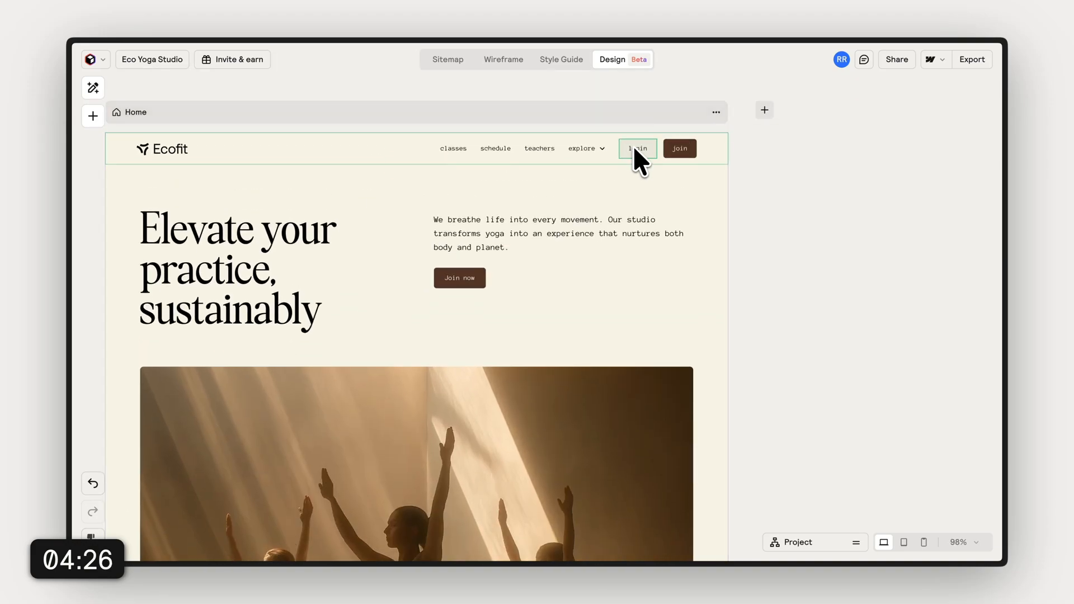
scroll(633, 145, "up", 2)
scroll(628, 251, "down", 2)
scroll(607, 328, "down", 3)
scroll(615, 297, "down", 5)
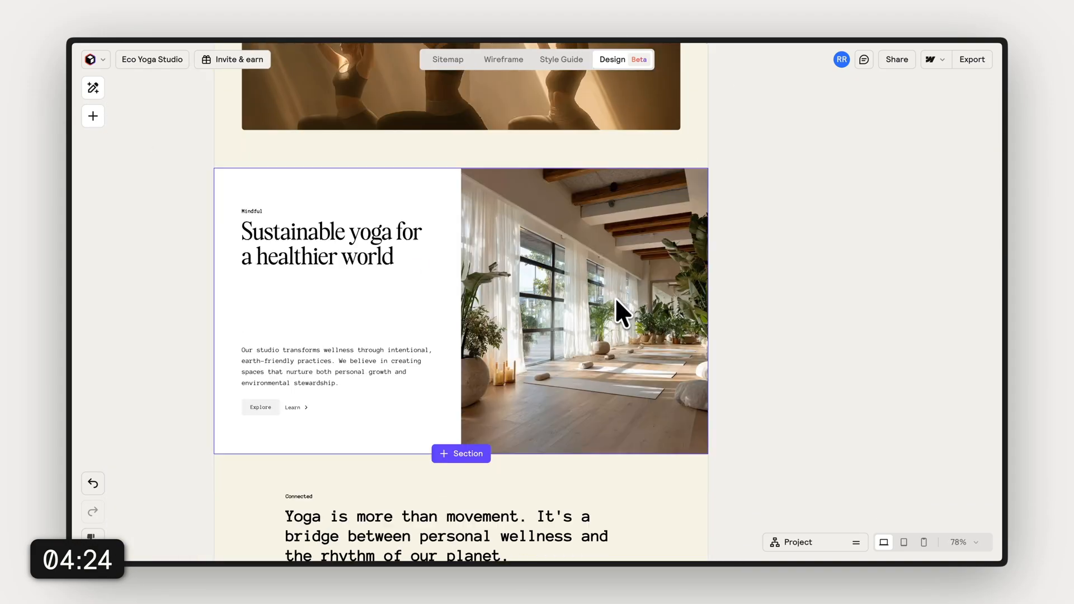
scroll(774, 278, "down", 1)
scroll(773, 278, "down", 3)
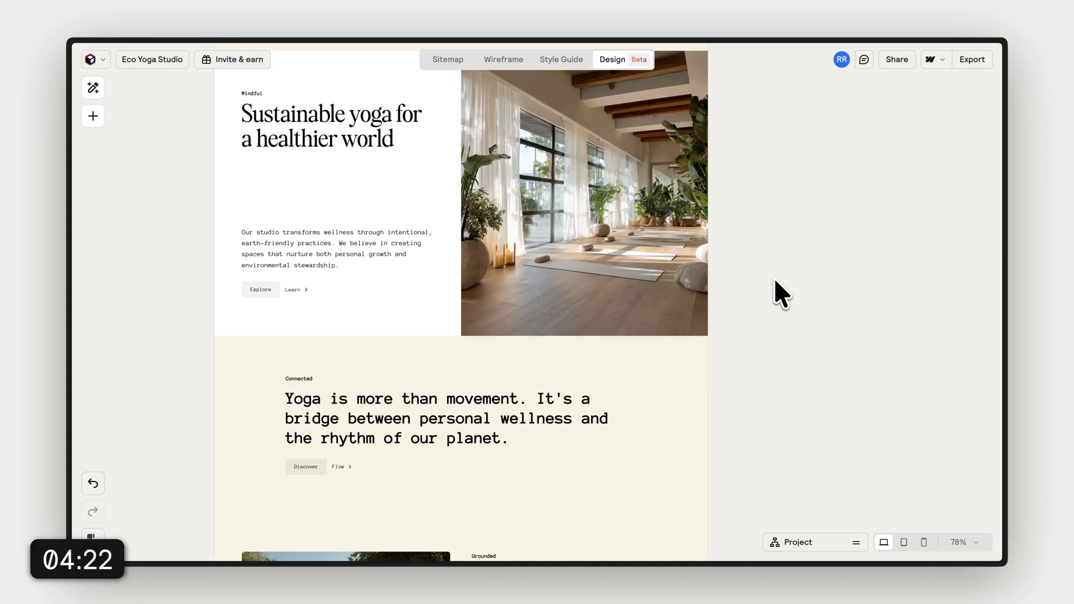
left_click(317, 295)
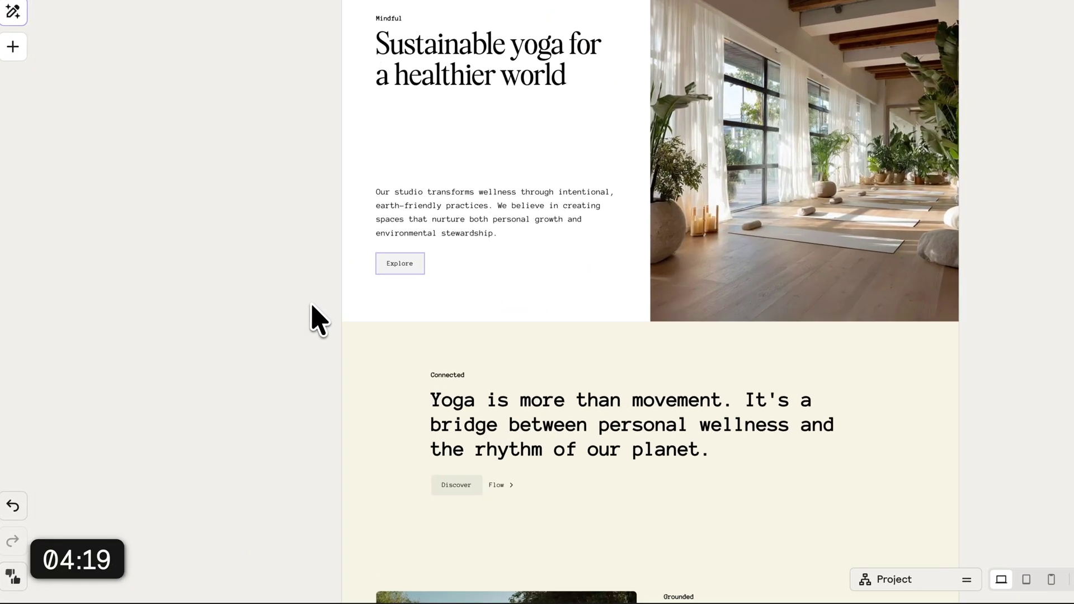
scroll(604, 335, "down", 3)
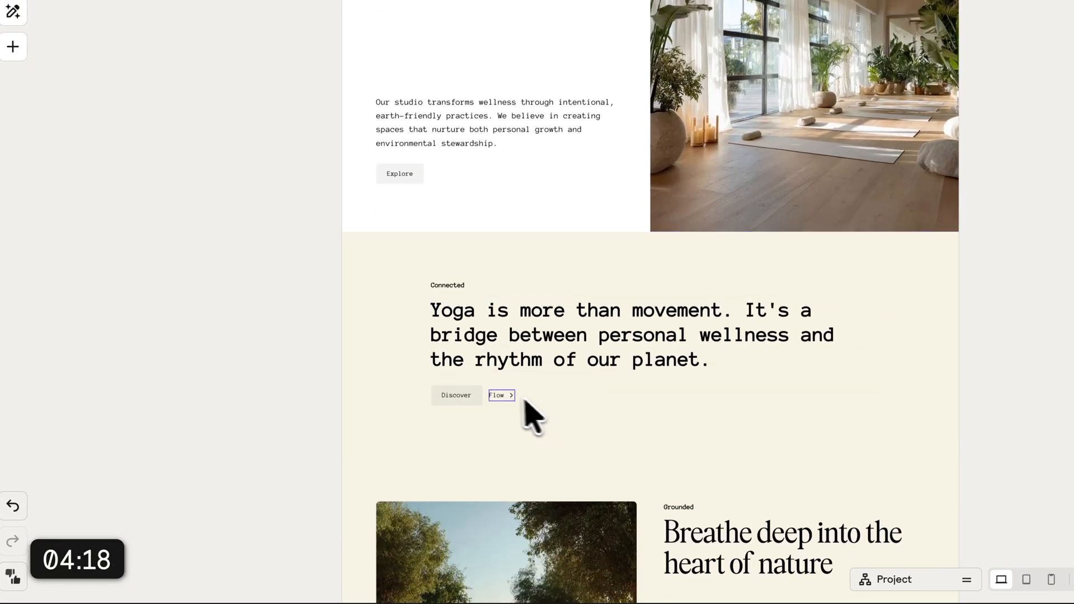
left_click(520, 411)
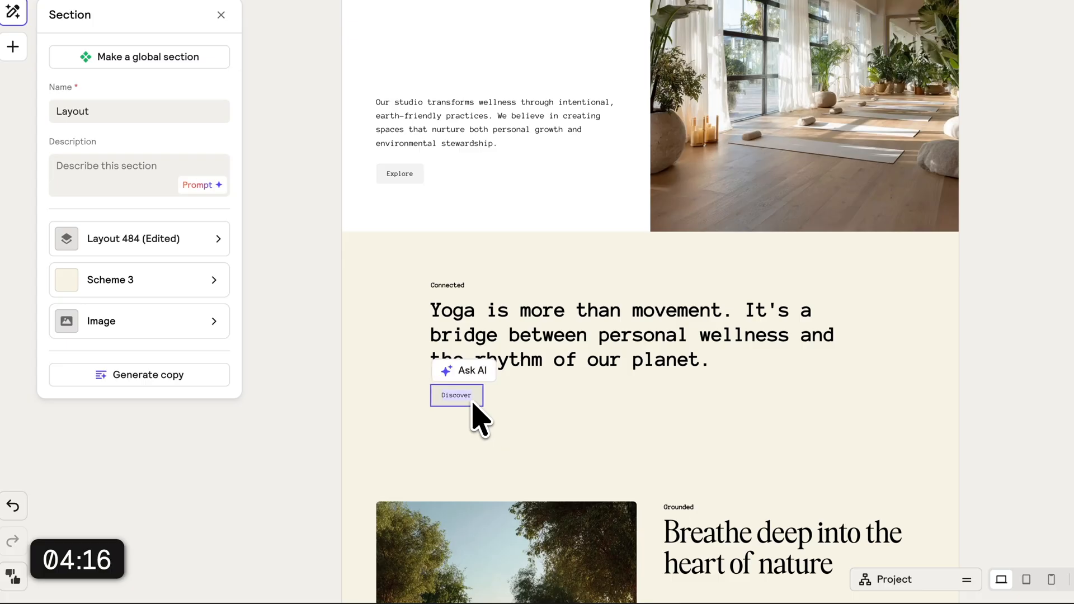
key("Delete")
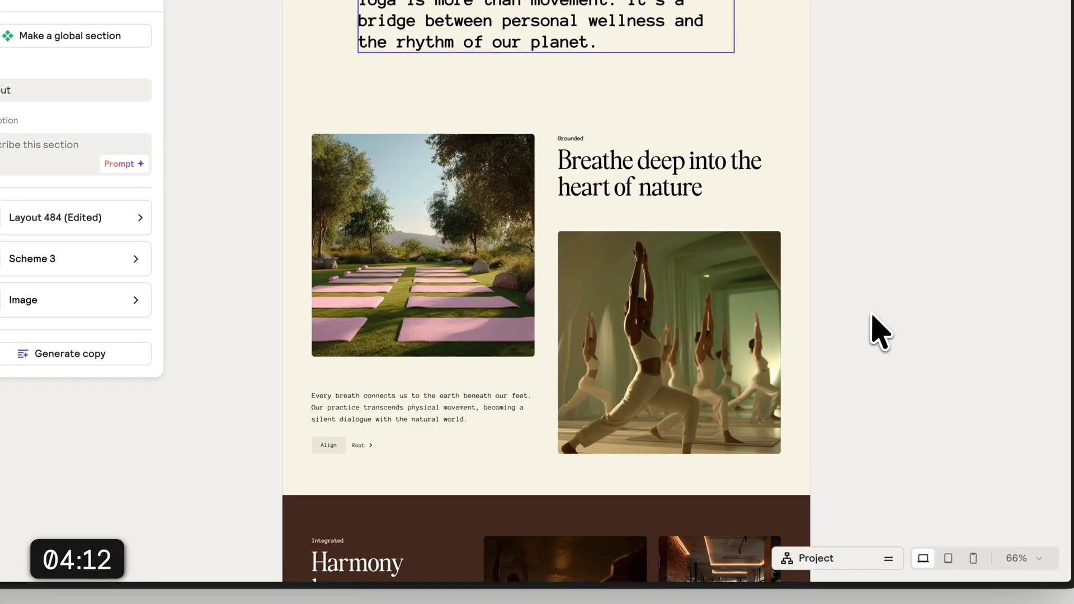
left_click(362, 562)
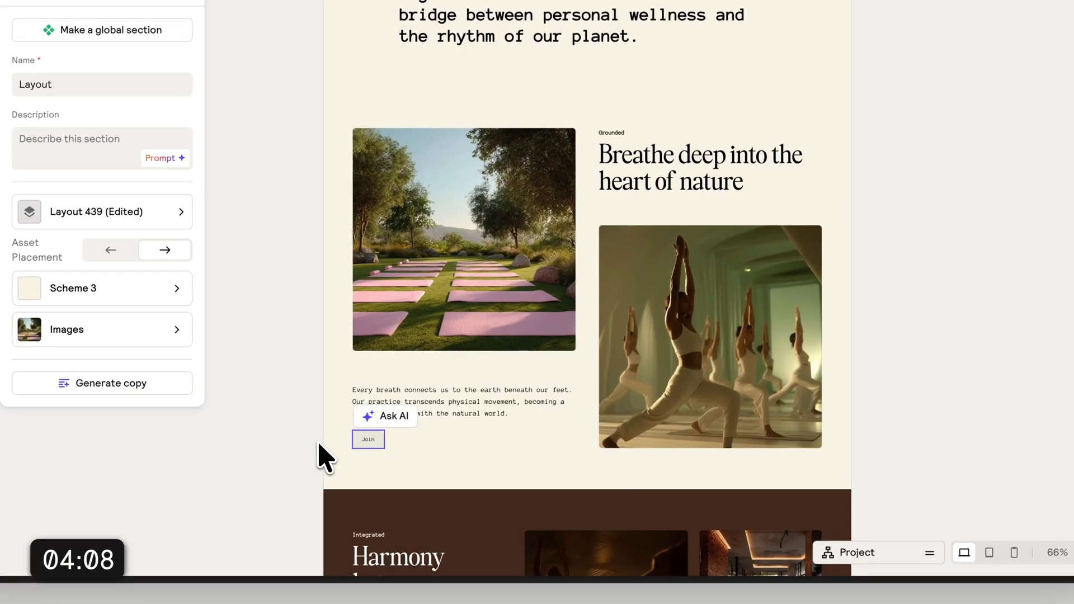
left_click(325, 458)
scroll(503, 377, "down", 5)
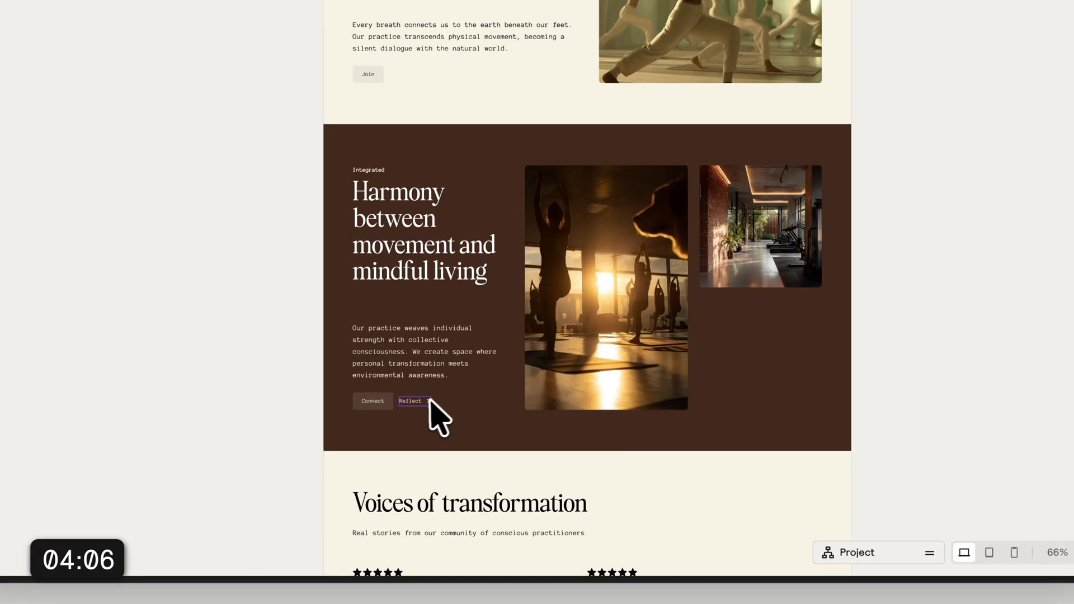
left_click(436, 414)
scroll(739, 344, "down", 8)
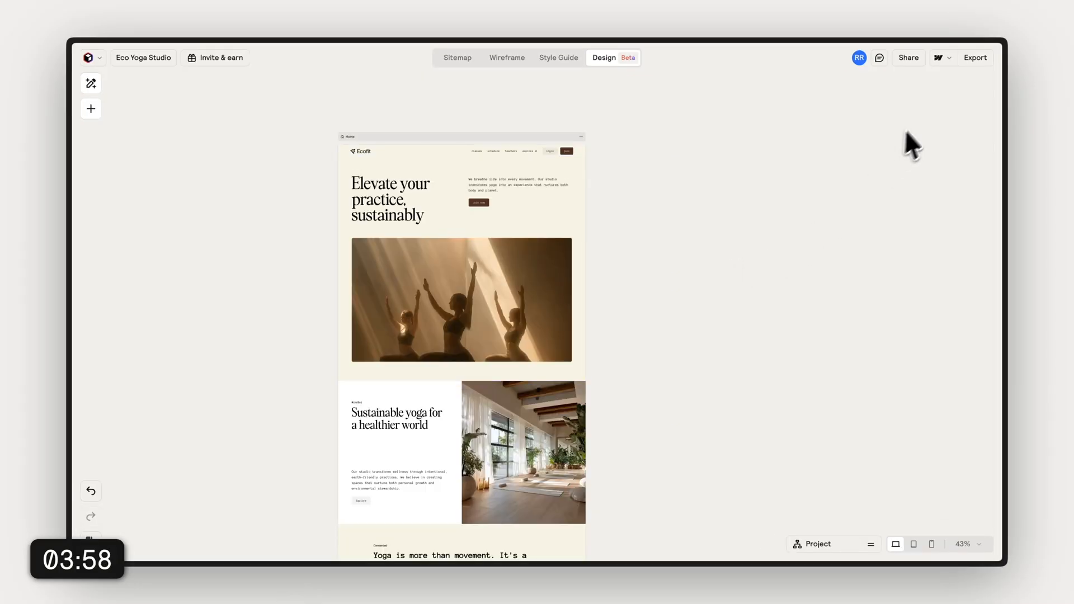
Step: Export the project to Webflow and follow the Relume Style Guide starter link
left_click(973, 60)
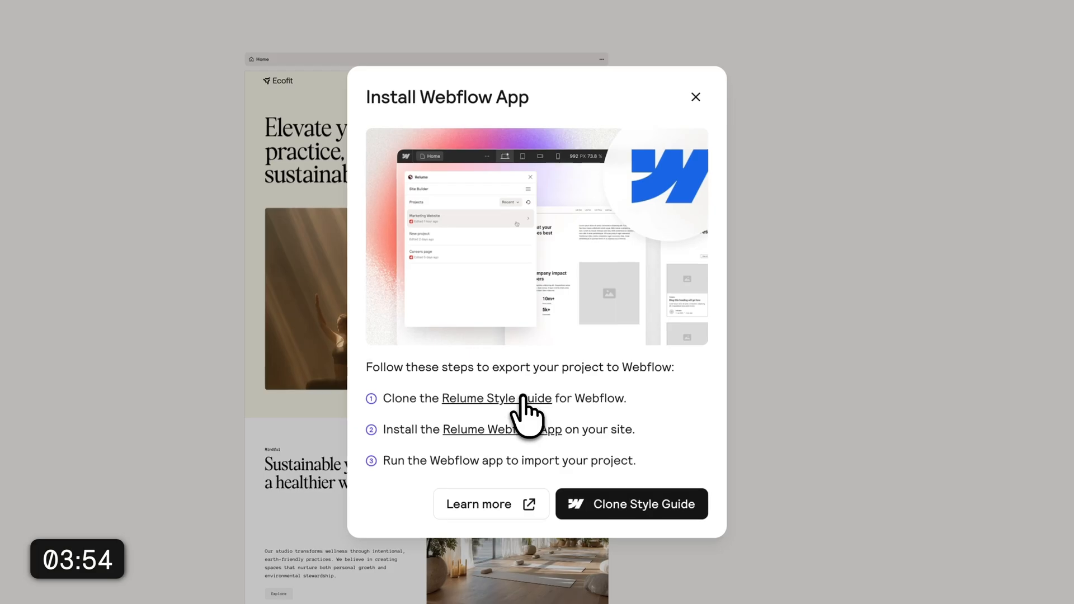
left_click(527, 403)
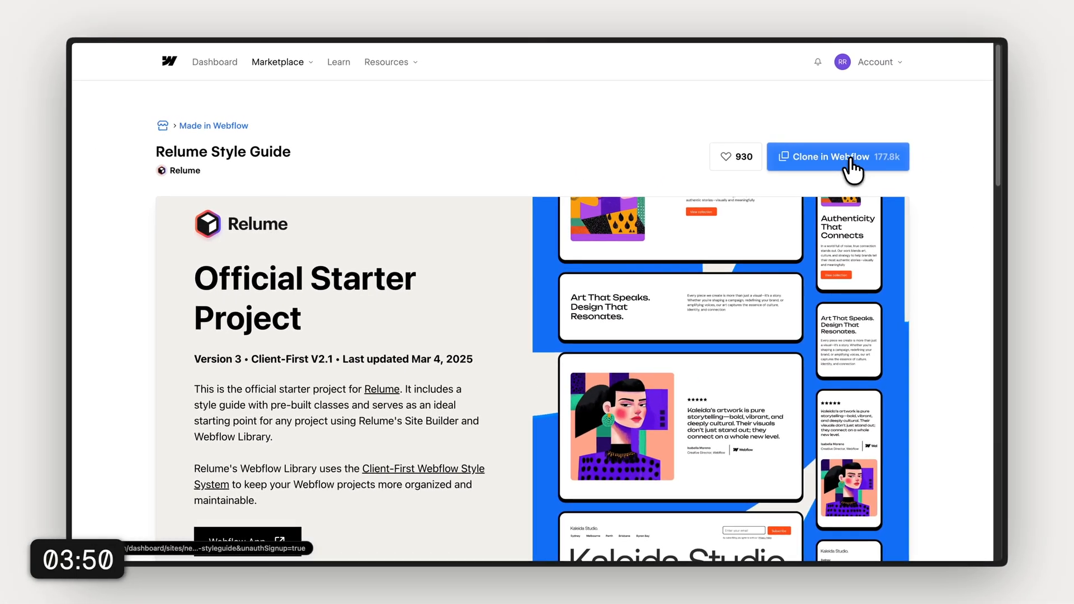
Step: Clone the Relume Style Guide into Webflow and create the Ecofit site from it
left_click(851, 159)
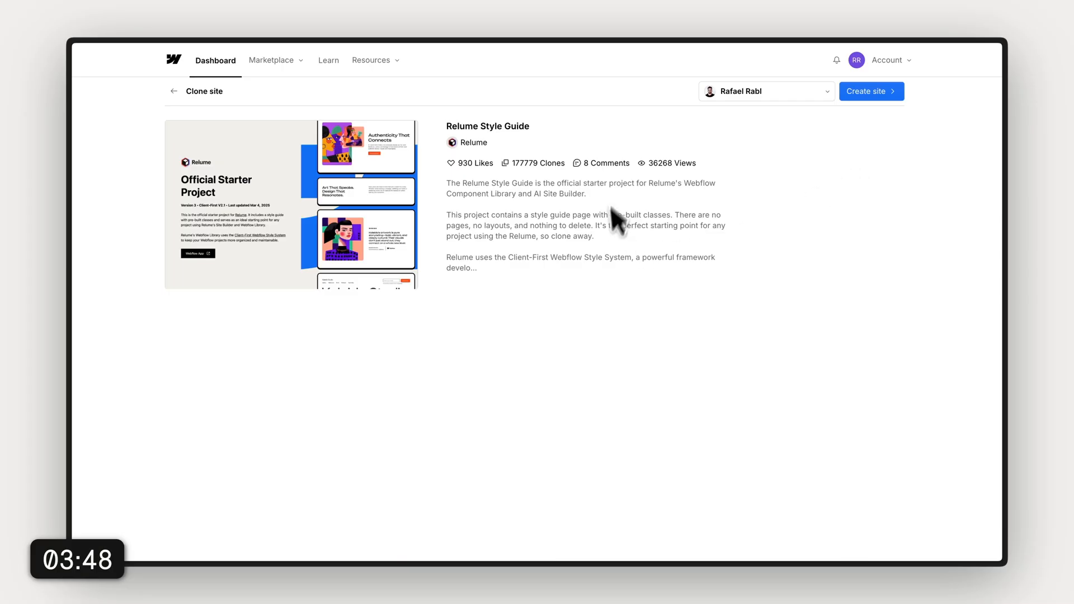
left_click(877, 97)
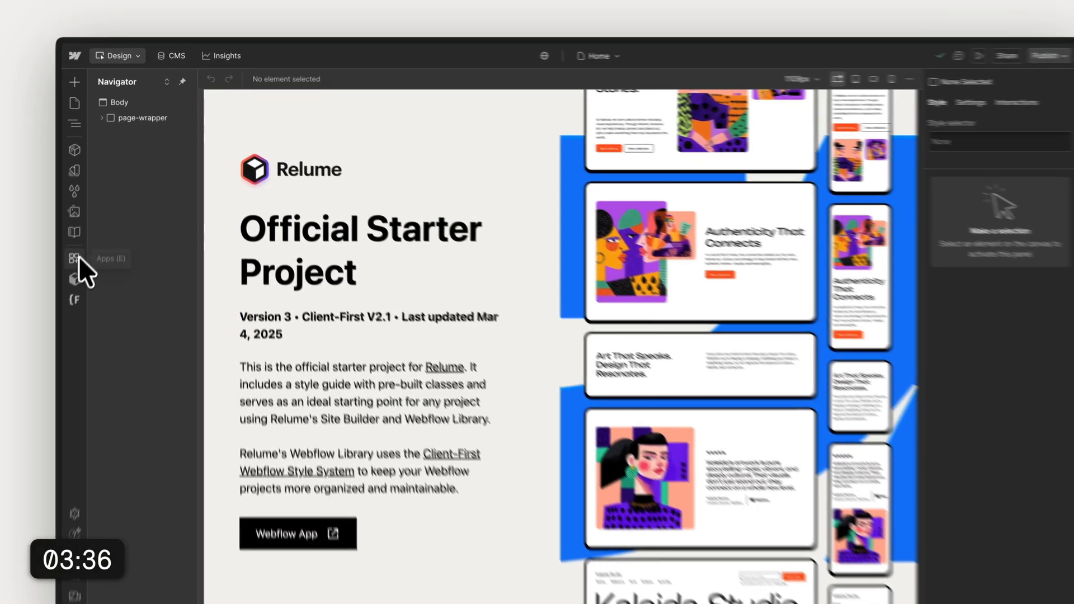
Step: Install the Relume Site Builder Import app from the Apps panel
left_click(83, 240)
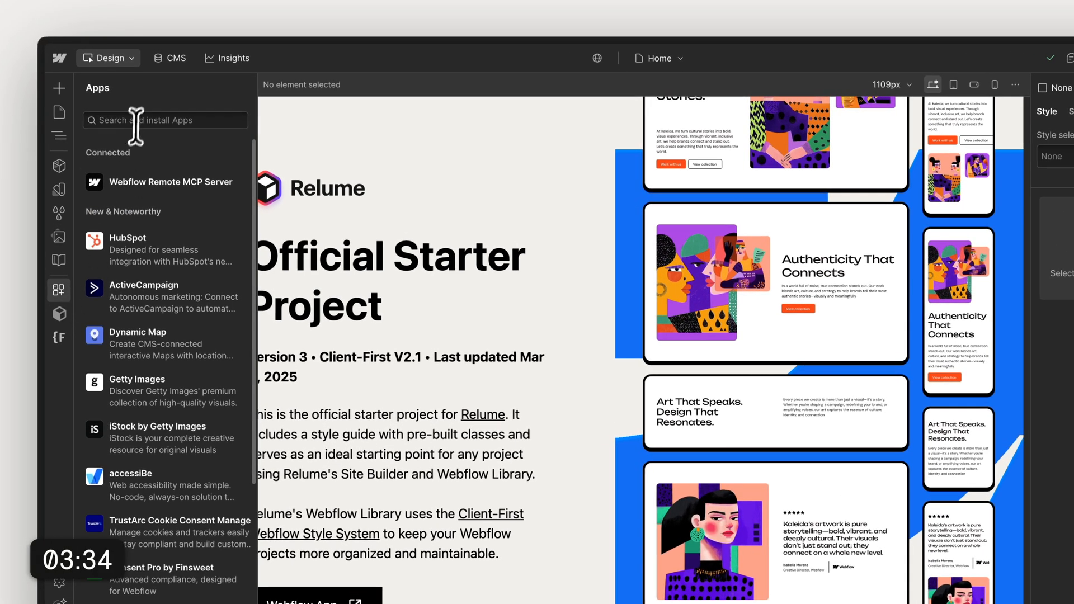
type("relume")
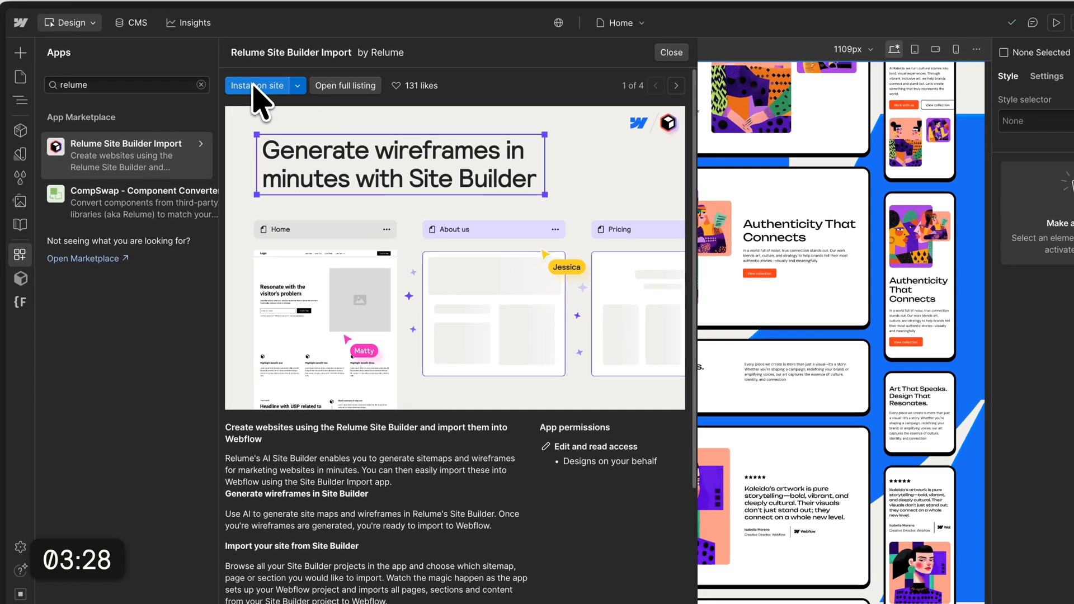
left_click(258, 86)
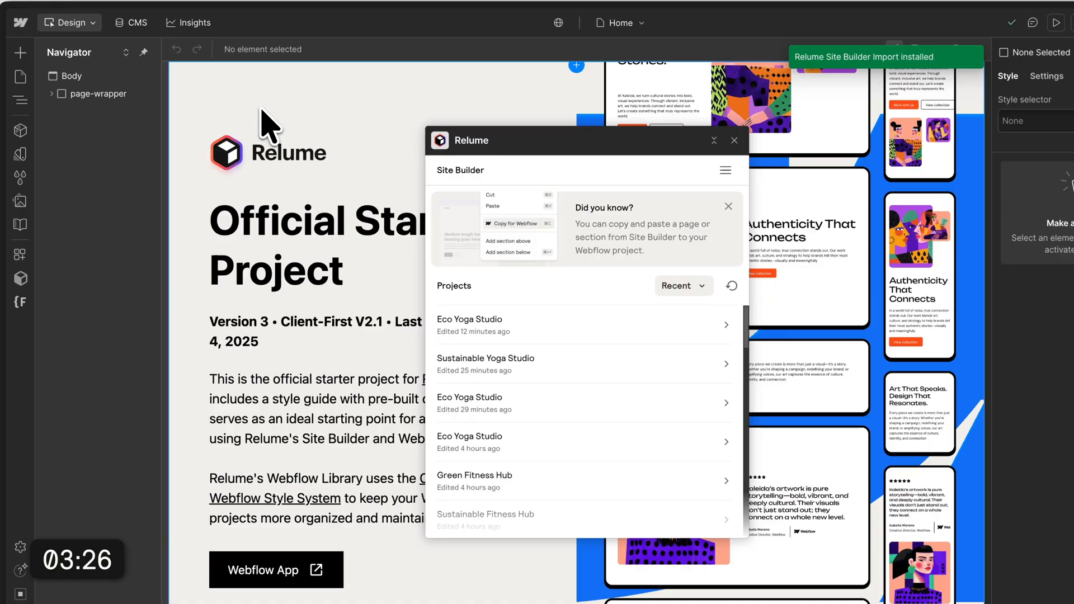
Step: Import the Eco Yoga Studio styled design with its Home page into the site
left_click(553, 337)
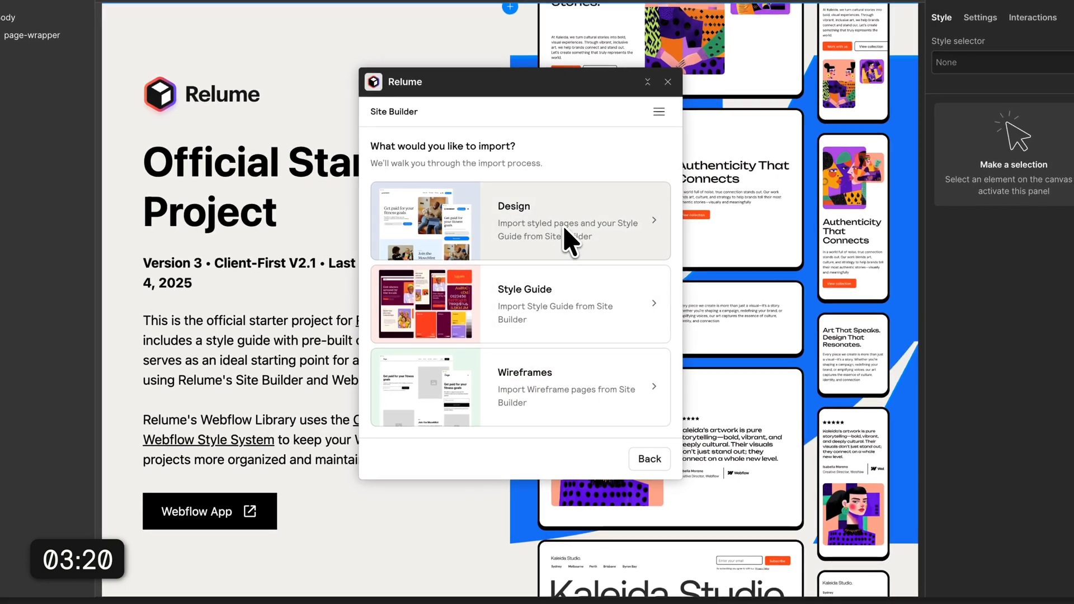
left_click(563, 235)
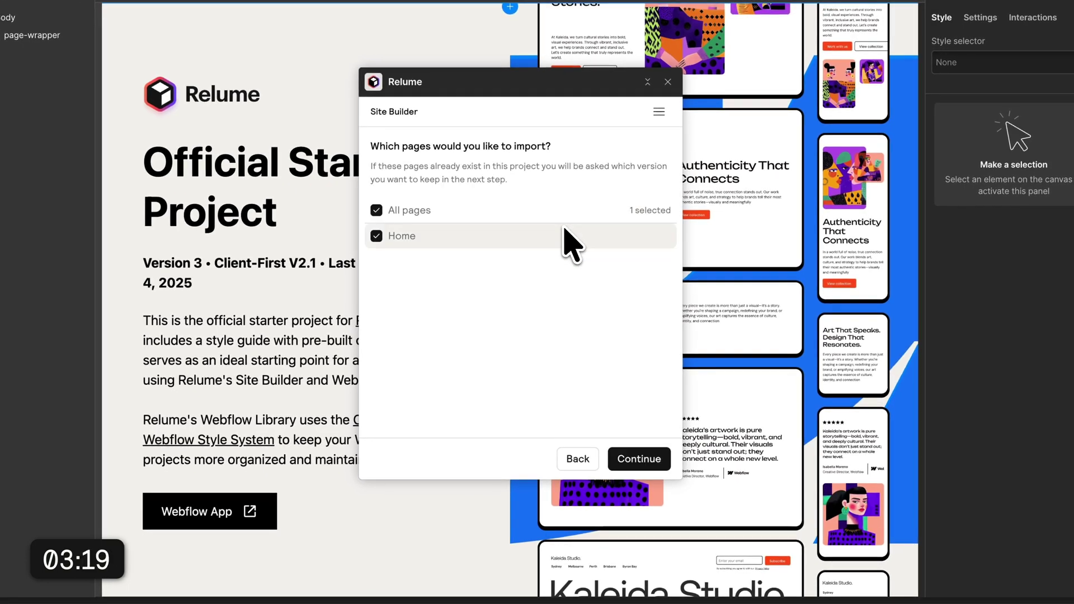
left_click(632, 460)
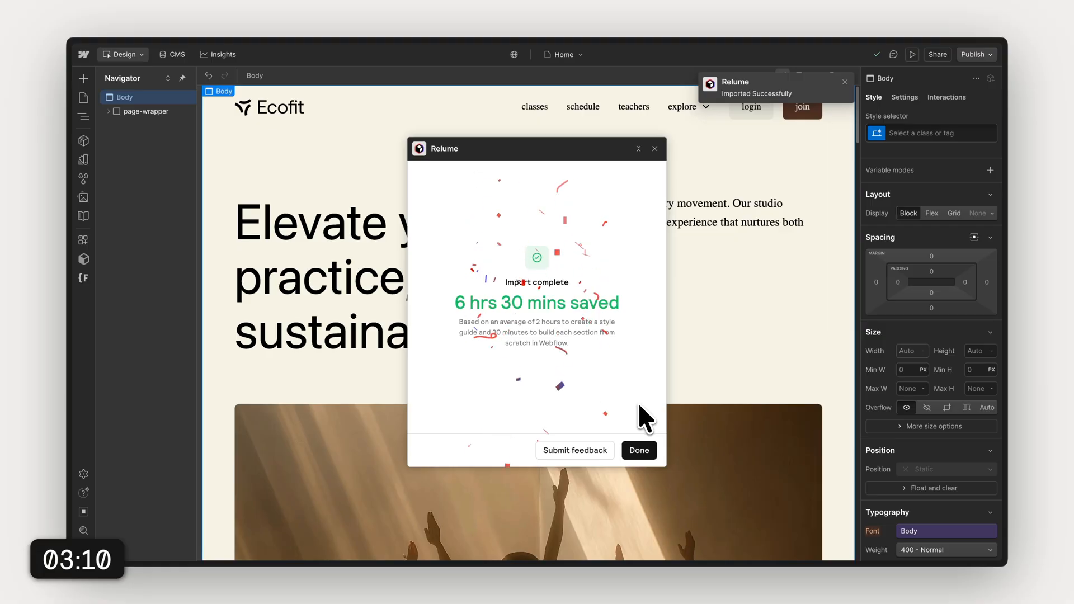
Step: Dismiss the import summary and font reminder, close the Relume window and preview the Home page
left_click(638, 450)
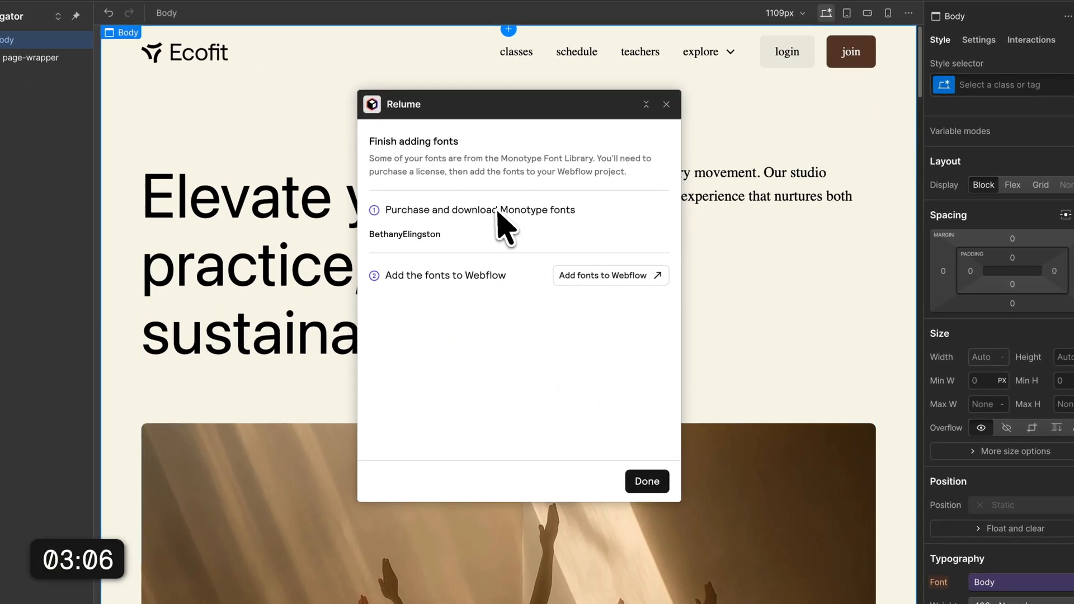
left_click(647, 483)
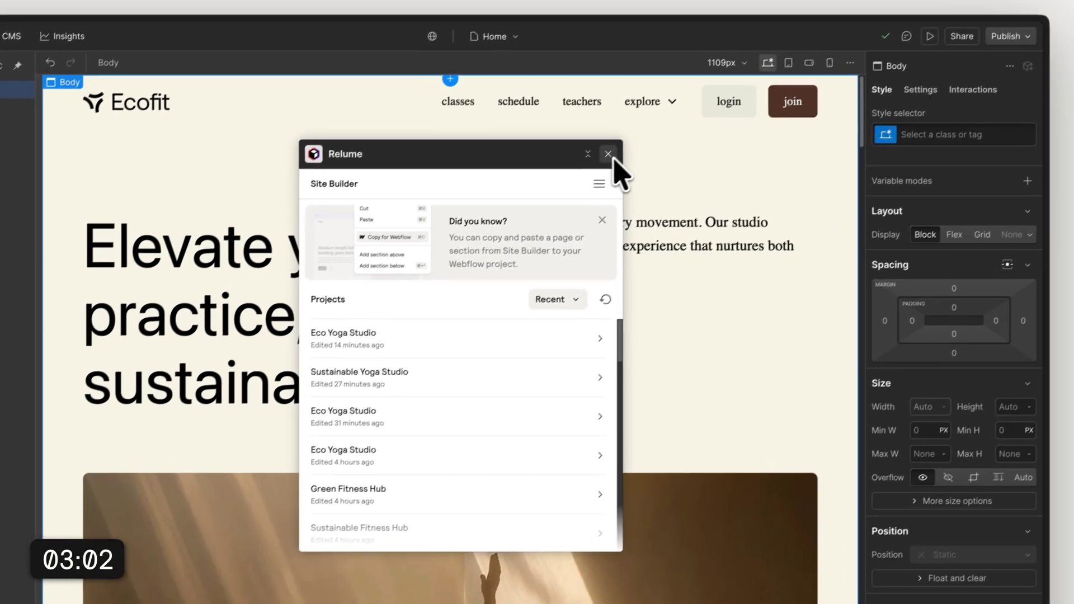
left_click(666, 104)
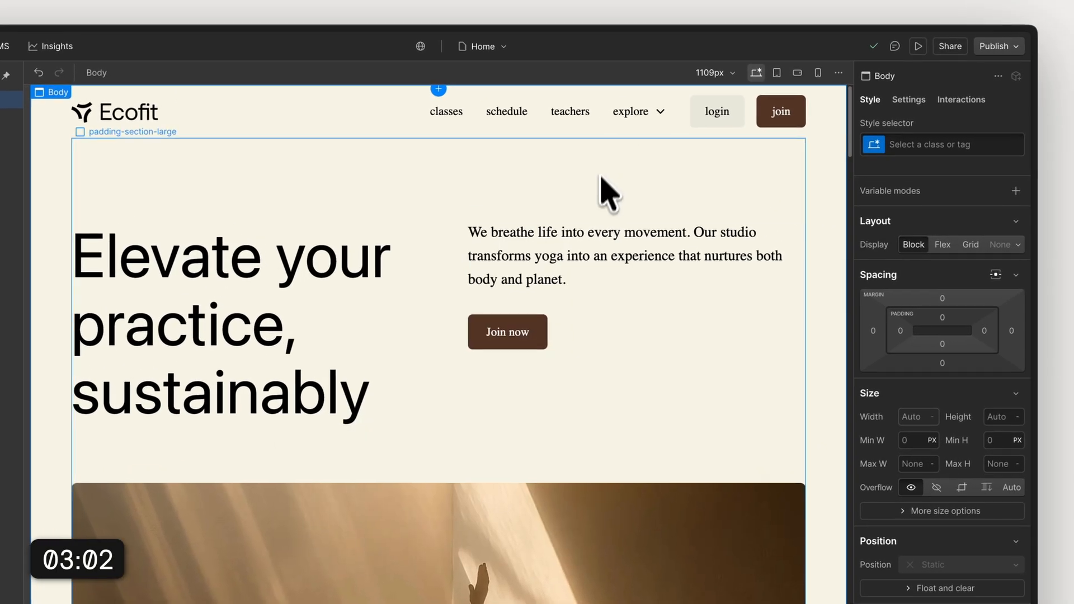
left_click(918, 47)
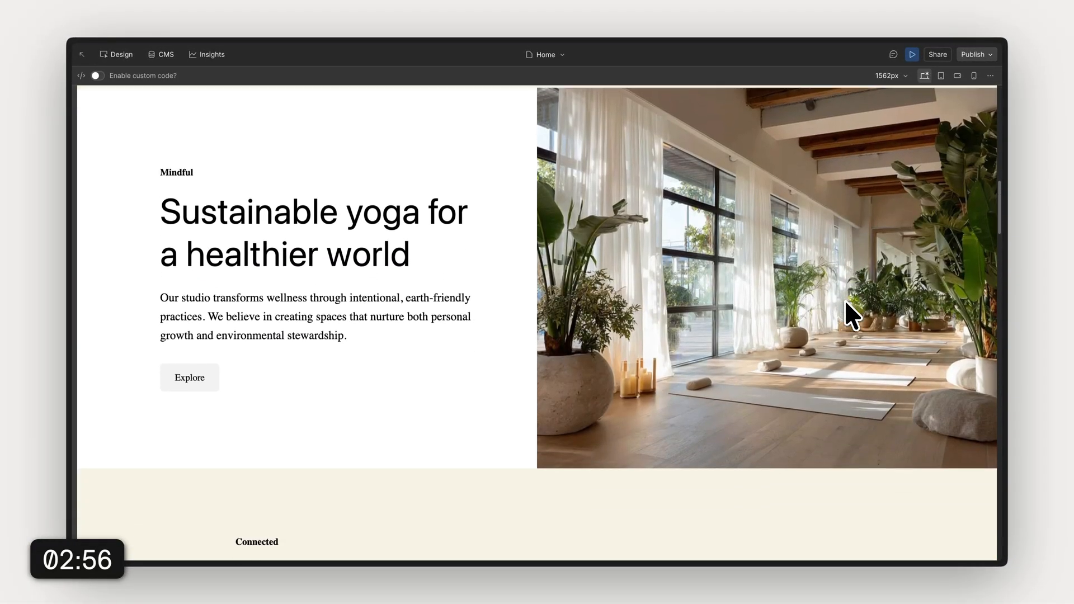
scroll(844, 299, "down", 5)
scroll(844, 299, "down", 2)
scroll(713, 252, "down", 2)
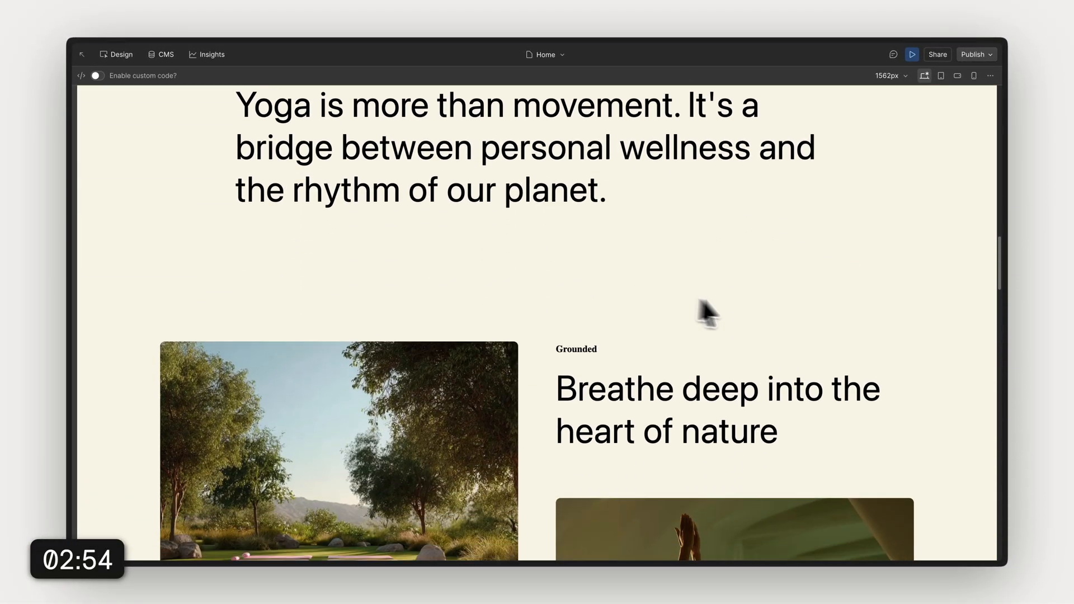
scroll(748, 298, "down", 5)
scroll(748, 299, "down", 5)
scroll(748, 299, "down", 5)
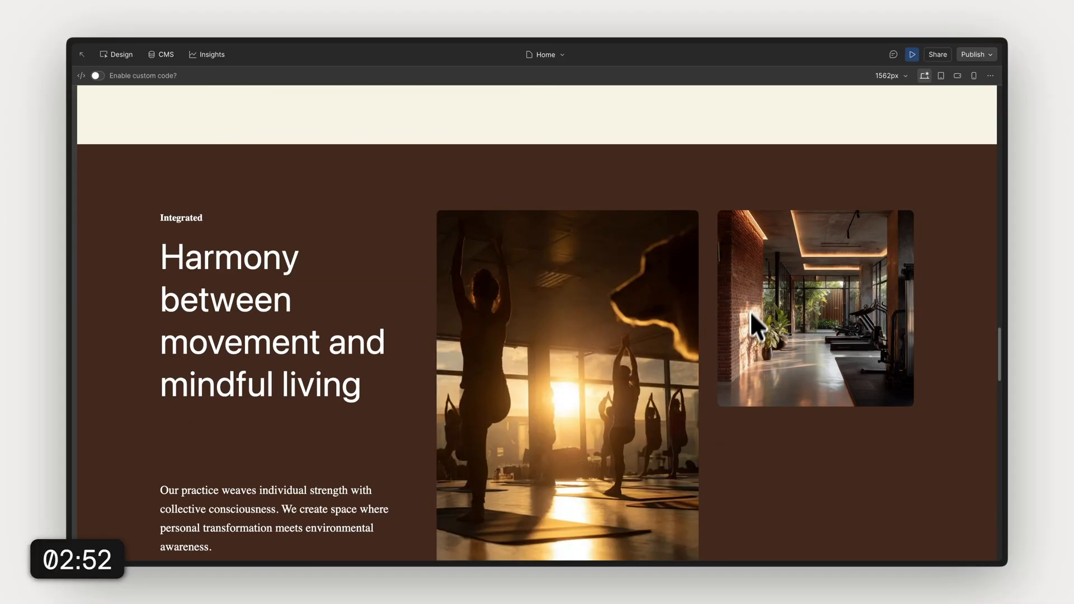
scroll(749, 312, "up", 2)
scroll(710, 267, "up", 10)
scroll(747, 267, "up", 10)
scroll(753, 266, "up", 3)
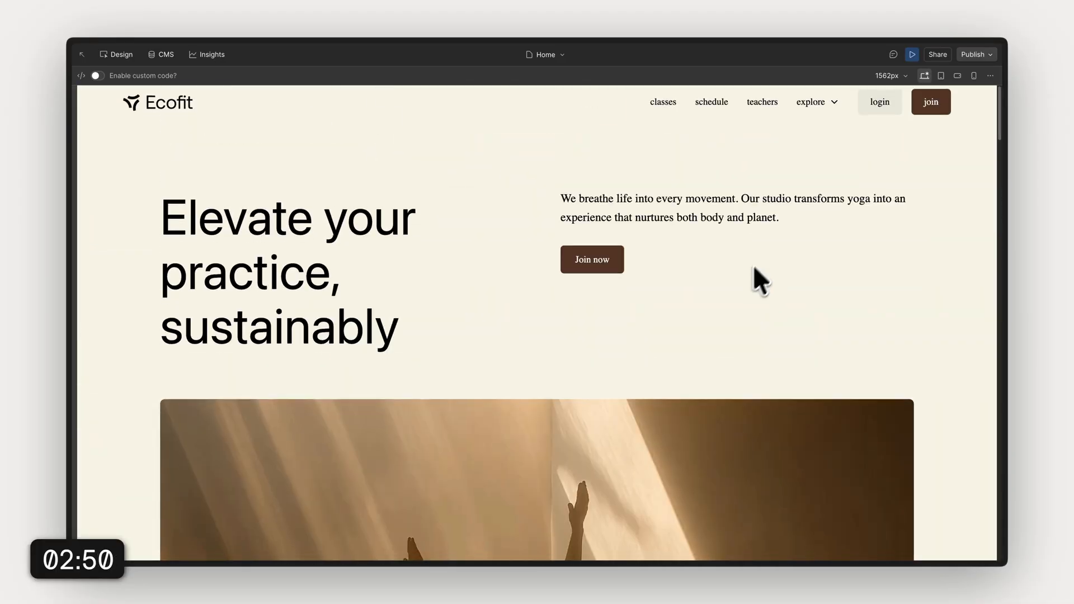
Step: Leave preview mode and bring up the Designer's main menu
left_click(913, 55)
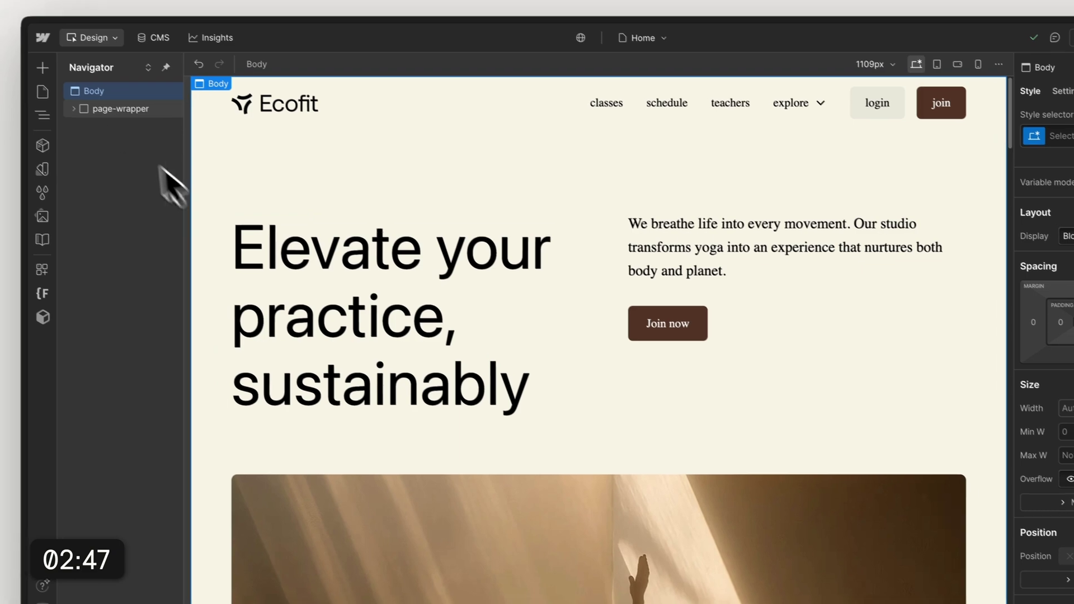
left_click(57, 49)
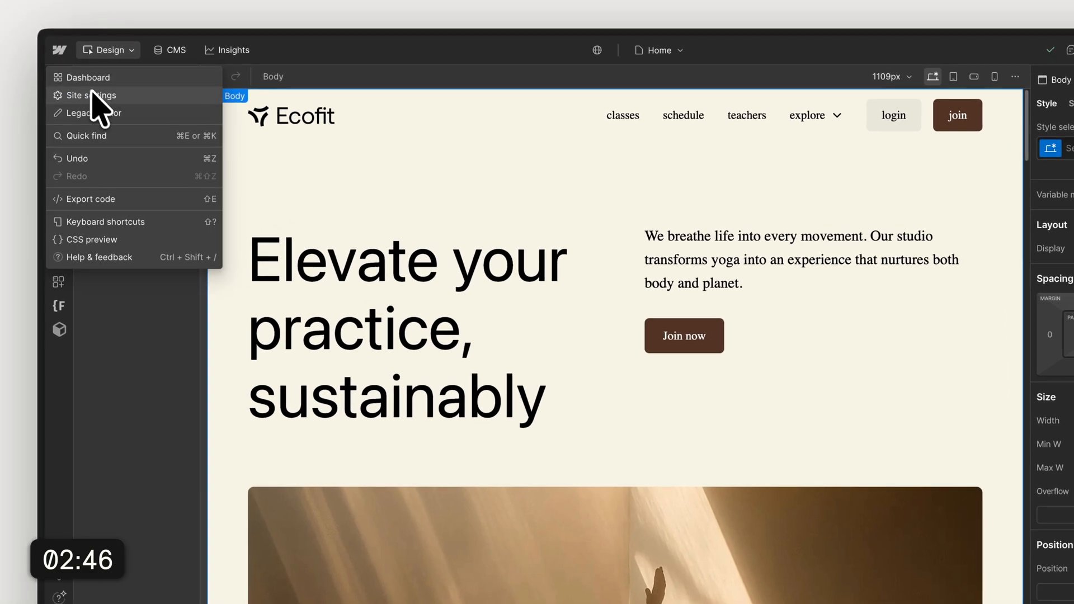
Step: Upload Anonymous Pro and Bethany Elingston as custom fonts in Site settings > Fonts
left_click(91, 95)
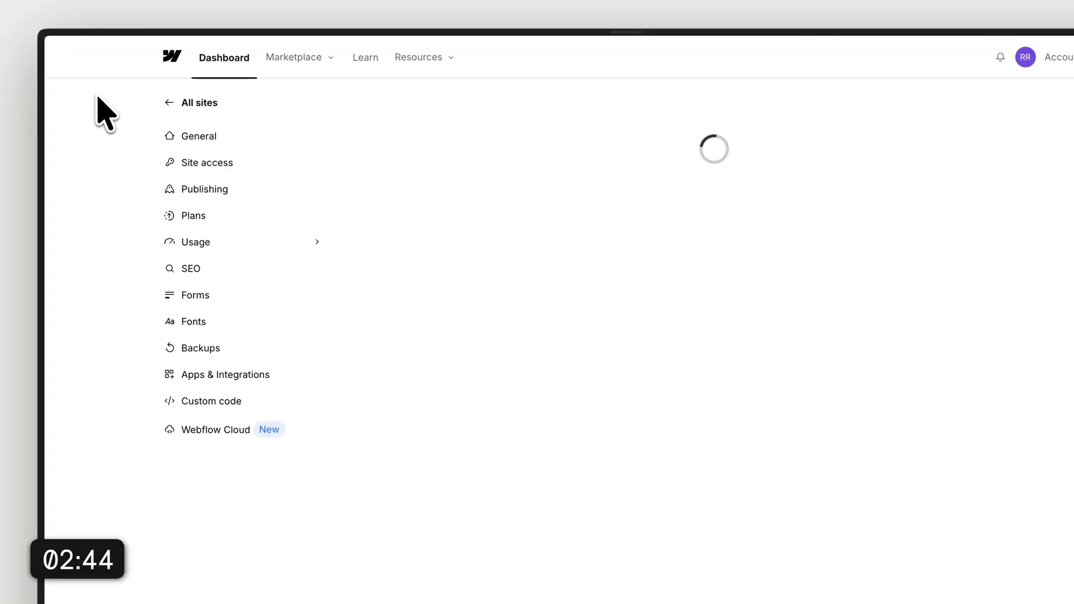
left_click(187, 322)
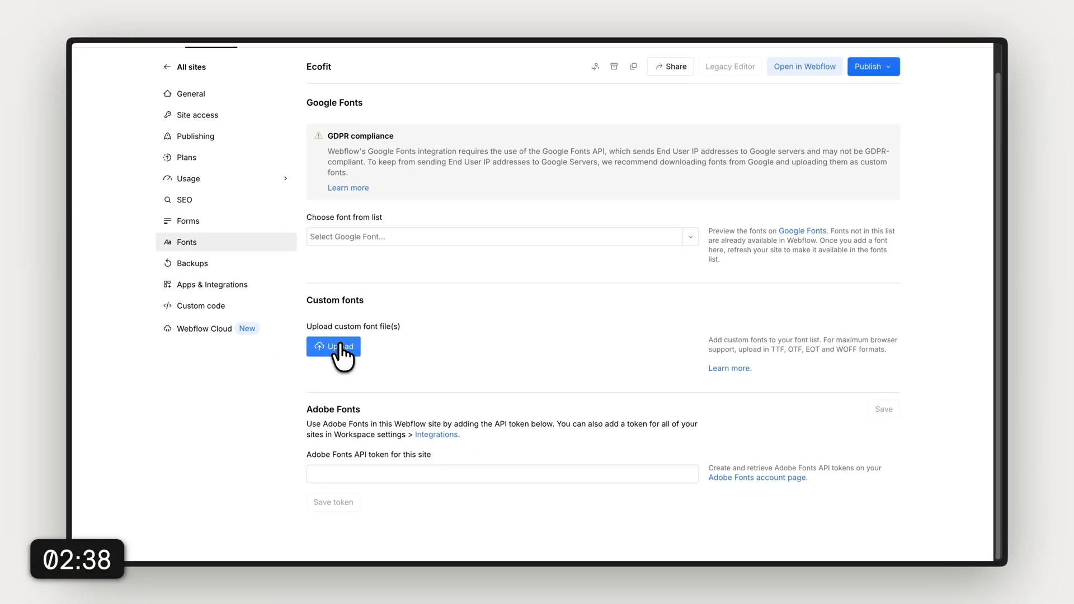
left_click(334, 346)
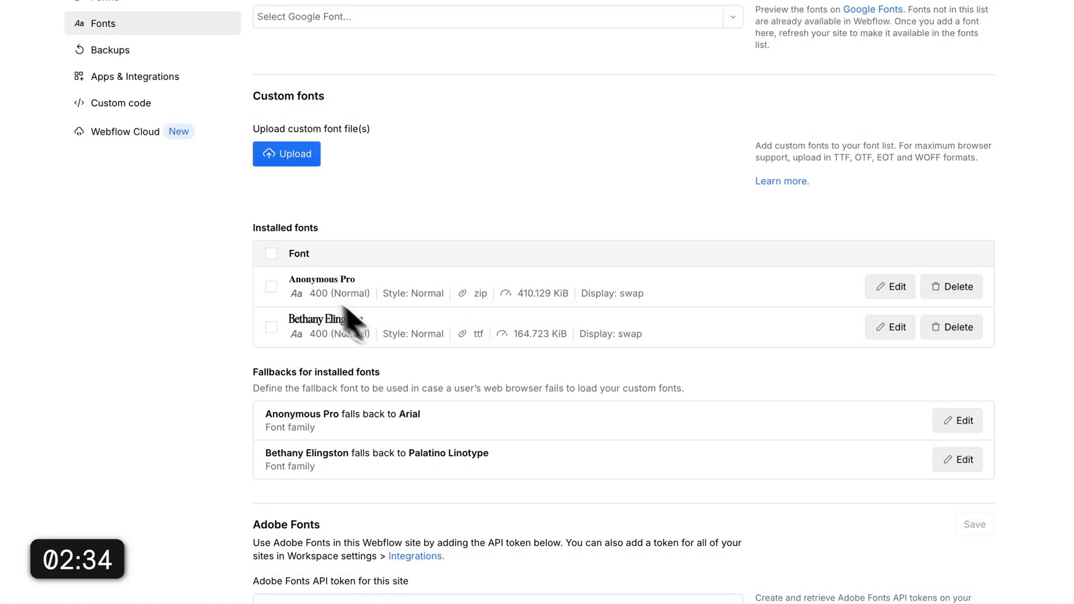
scroll(688, 428, "up", 5)
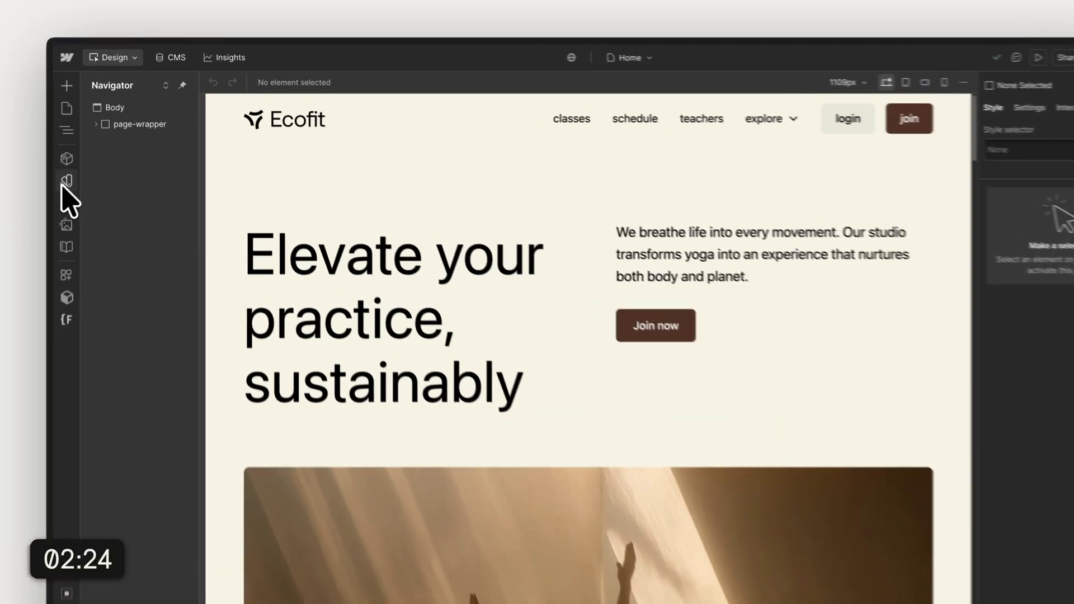
Step: Set the Heading typography variable to Bethany Elingston and Body to Anonymous Pro
left_click(83, 160)
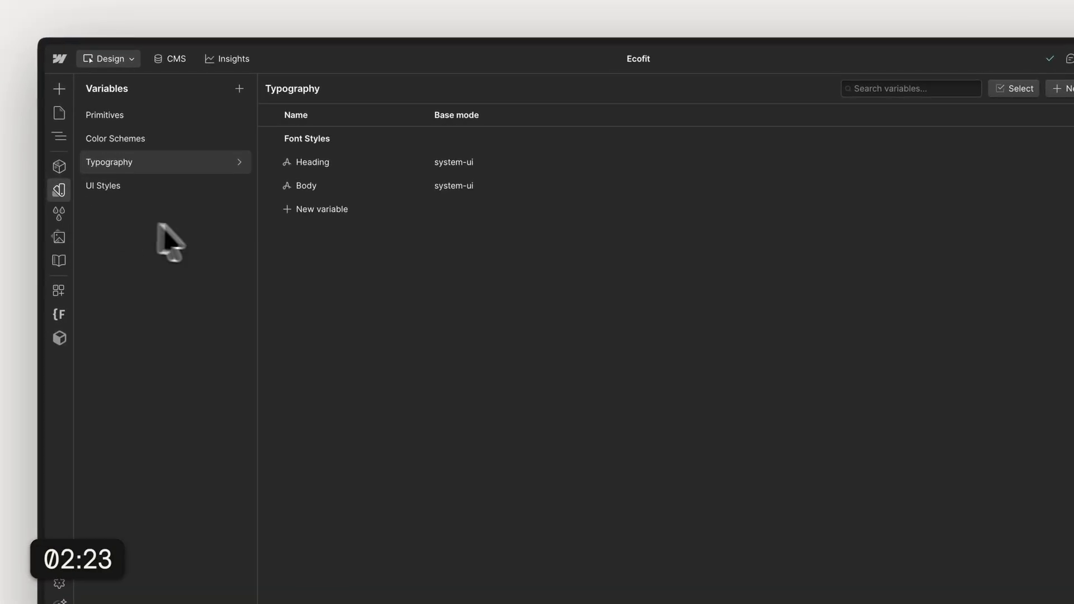
left_click(453, 161)
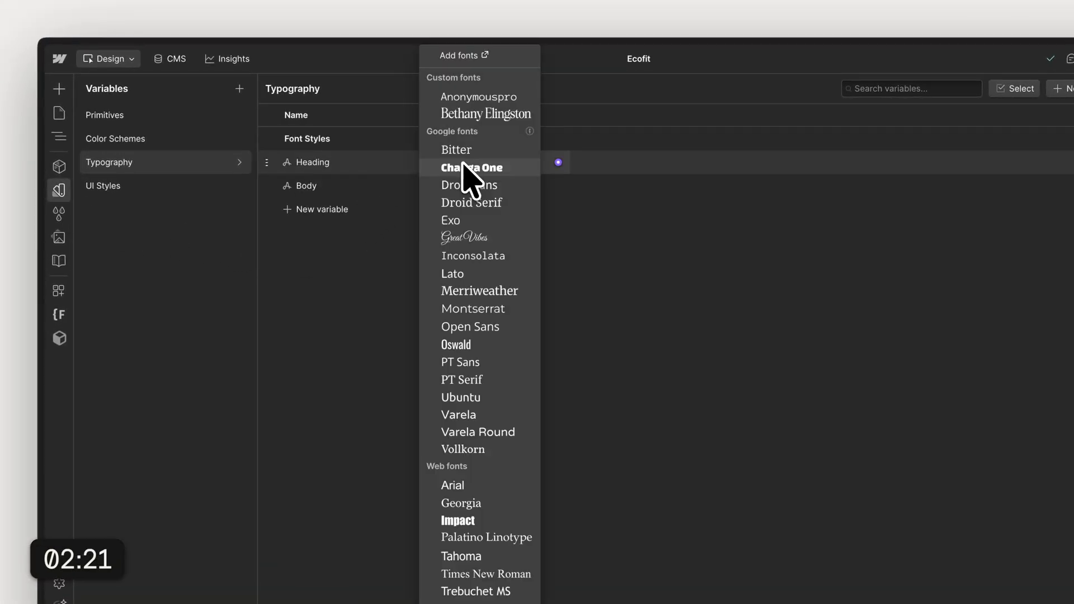
left_click(485, 115)
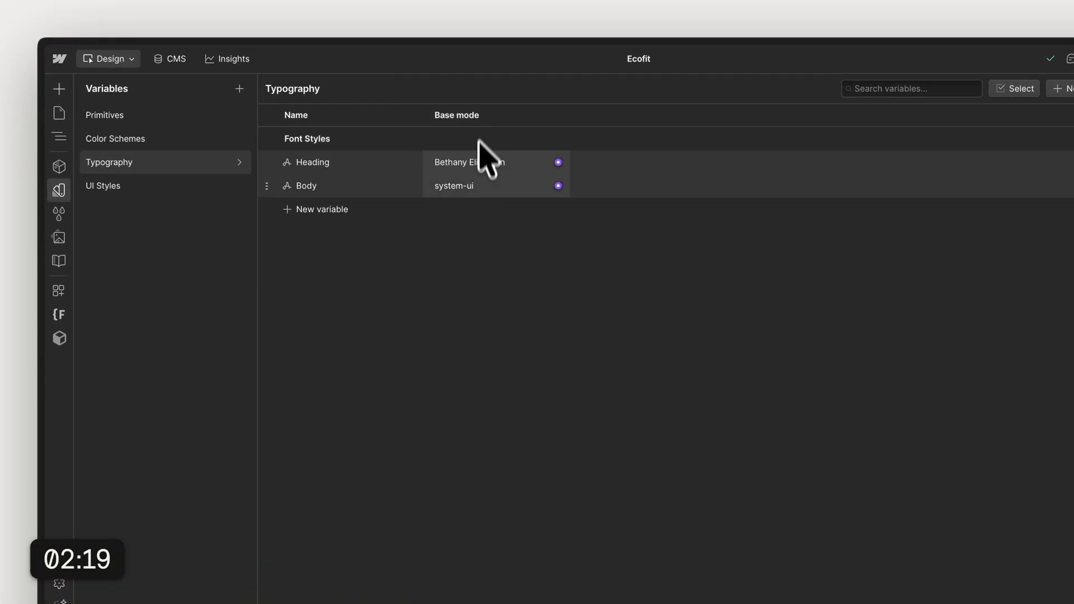
left_click(461, 185)
left_click(478, 97)
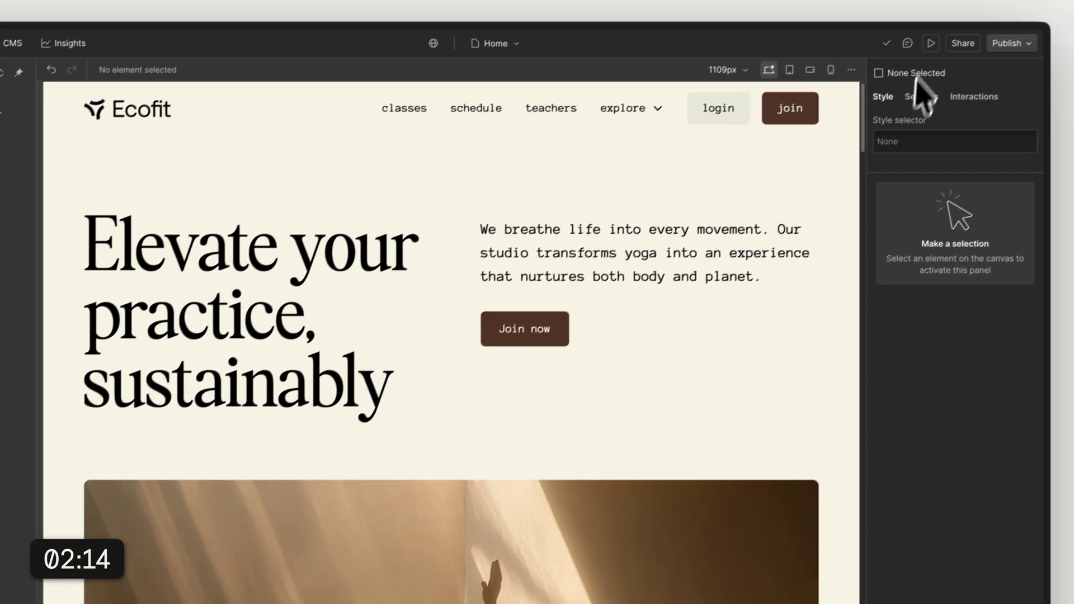
Step: Preview the Home page in the new fonts down to the Voices of transformation testimonials
left_click(964, 13)
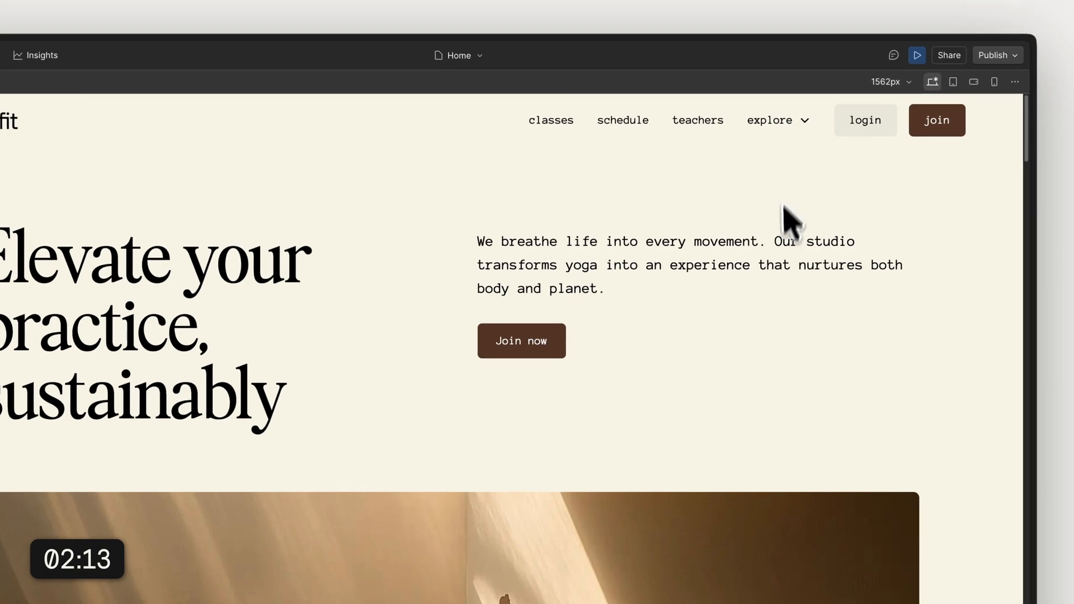
scroll(868, 310, "down", 5)
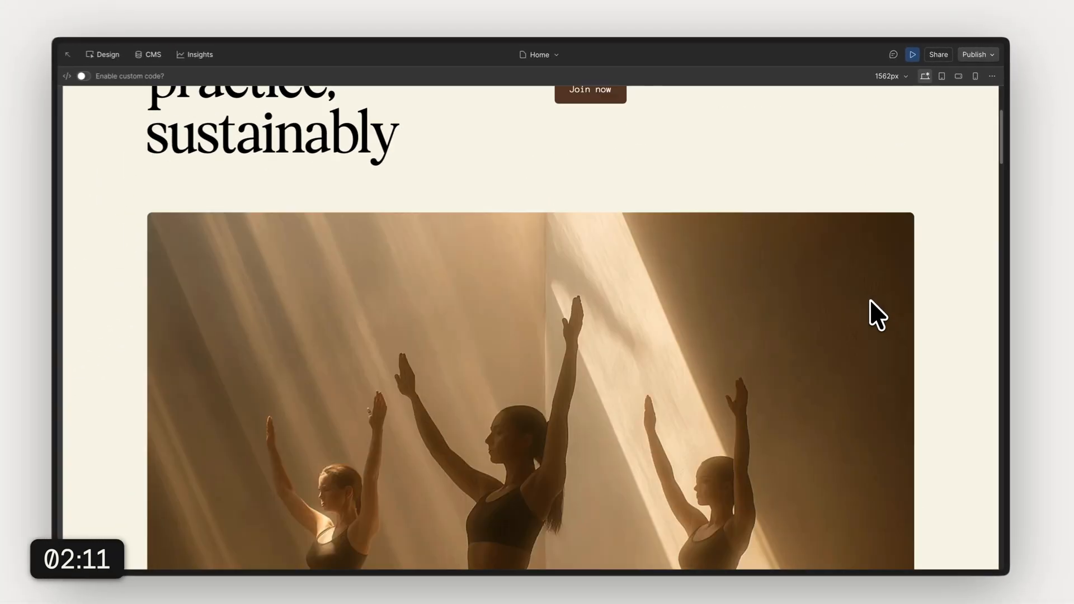
scroll(869, 311, "down", 5)
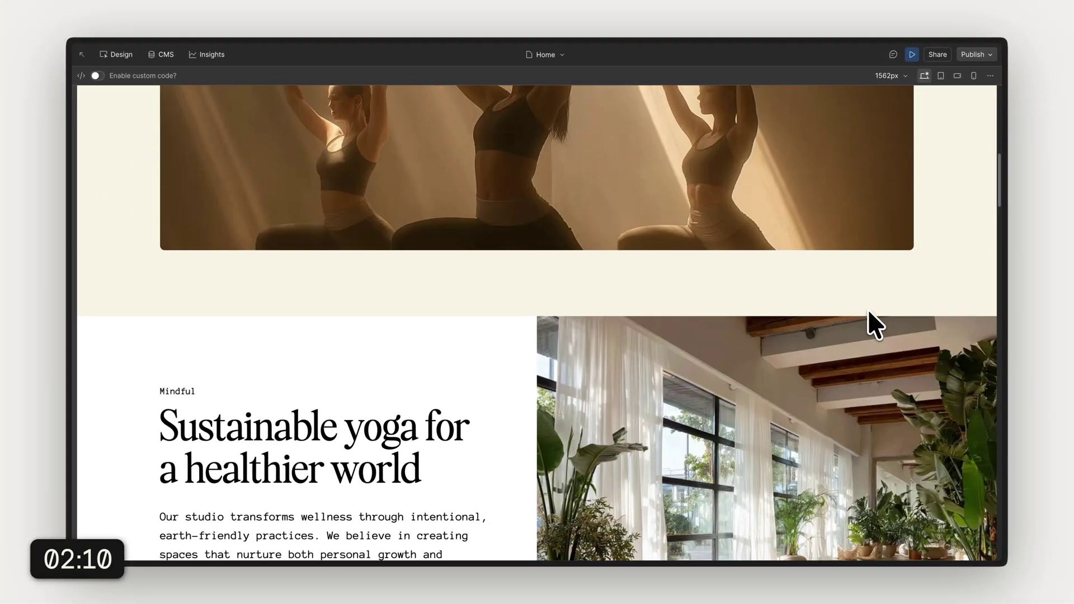
scroll(867, 310, "down", 5)
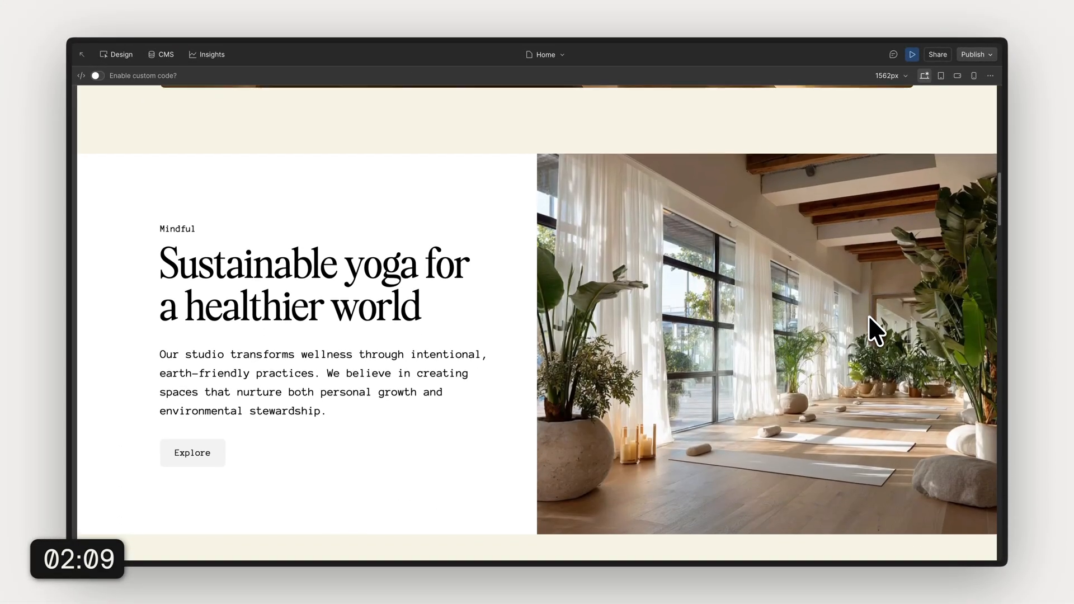
scroll(869, 314, "down", 5)
scroll(868, 315, "down", 5)
scroll(869, 314, "down", 5)
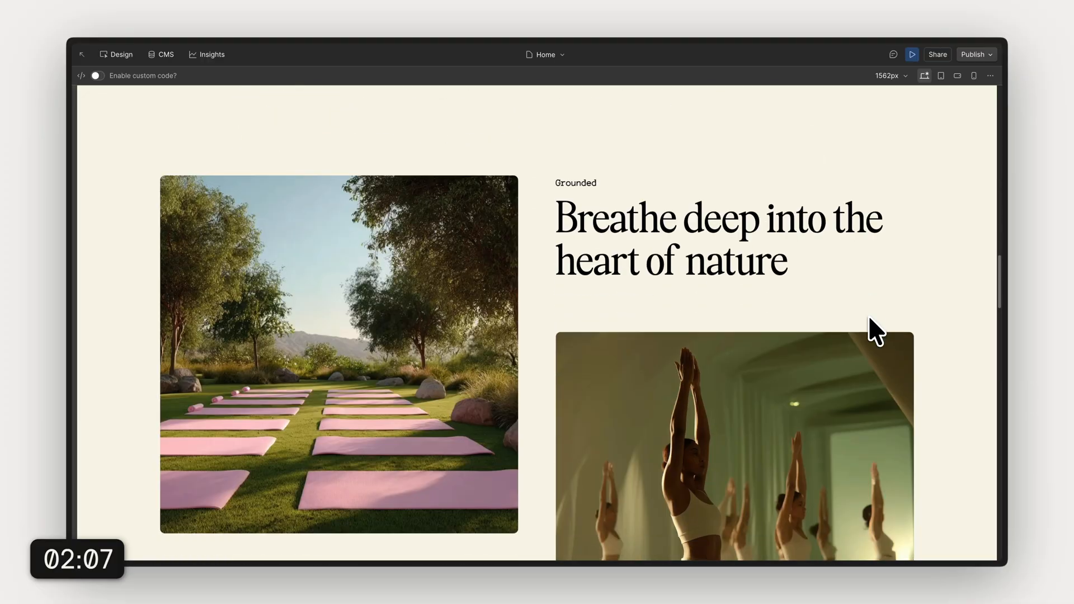
scroll(868, 315, "down", 5)
scroll(869, 316, "down", 5)
scroll(875, 330, "down", 5)
scroll(874, 330, "down", 5)
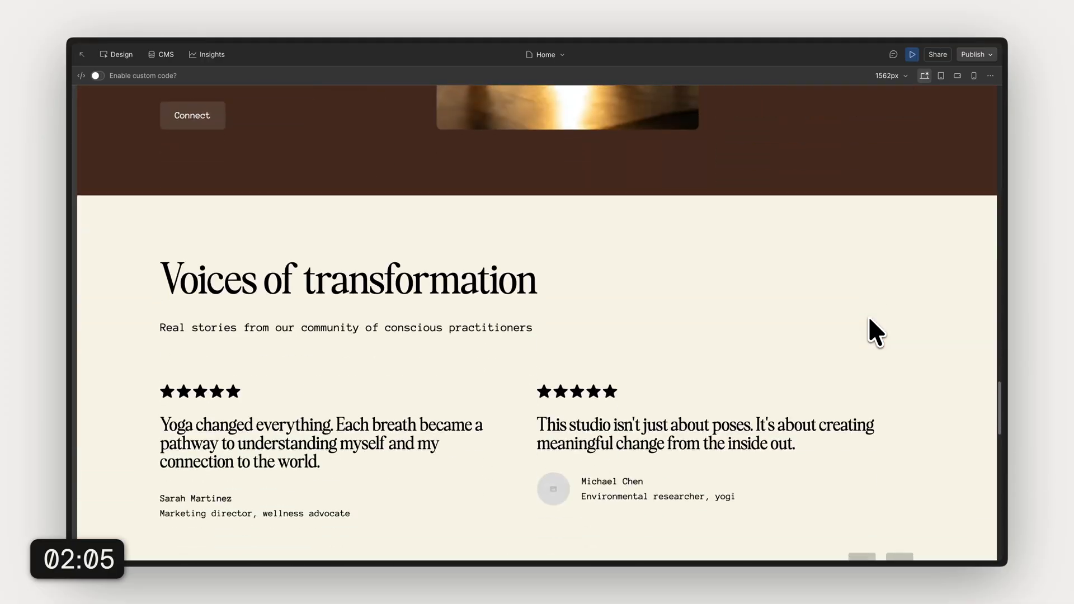
scroll(875, 330, "down", 3)
scroll(875, 330, "down", 1)
scroll(868, 316, "down", 2)
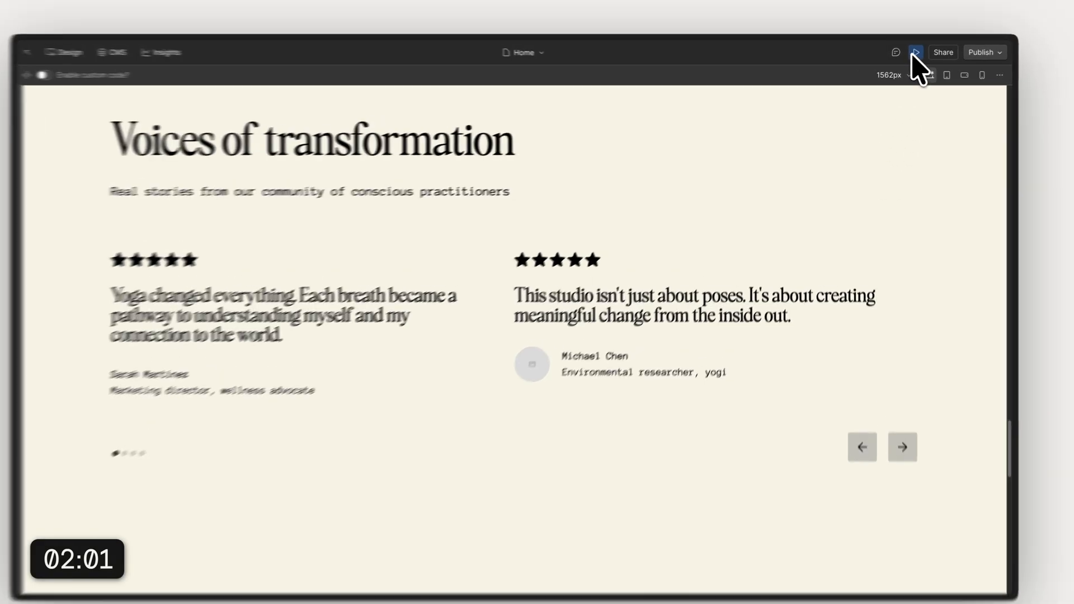
Step: Delete Michael Chen's placeholder avatar image and its empty image wrapper from the testimonial
left_click(910, 55)
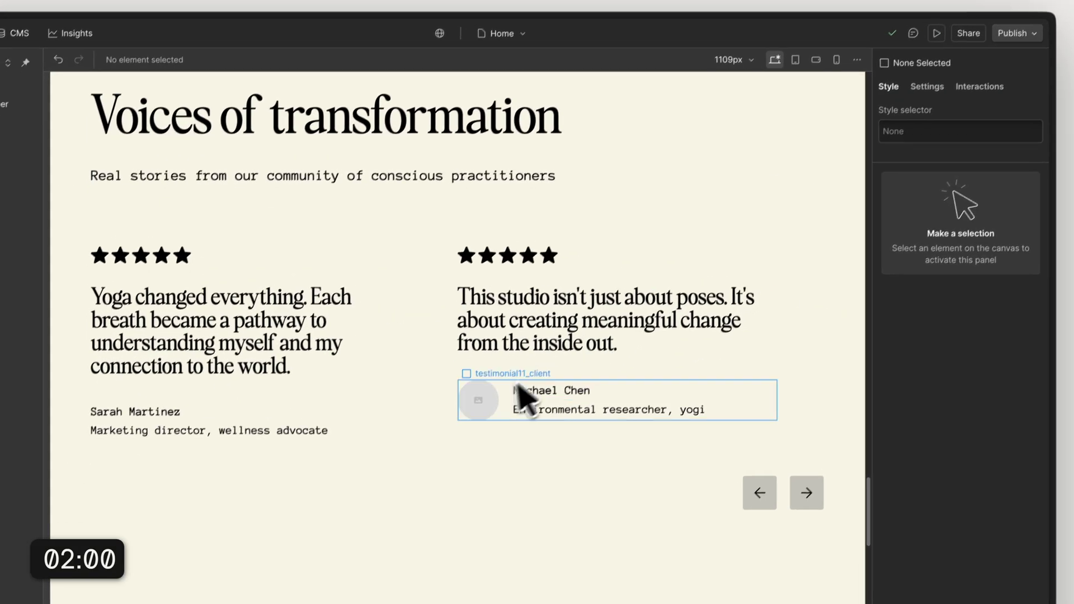
left_click(482, 401)
key("Delete")
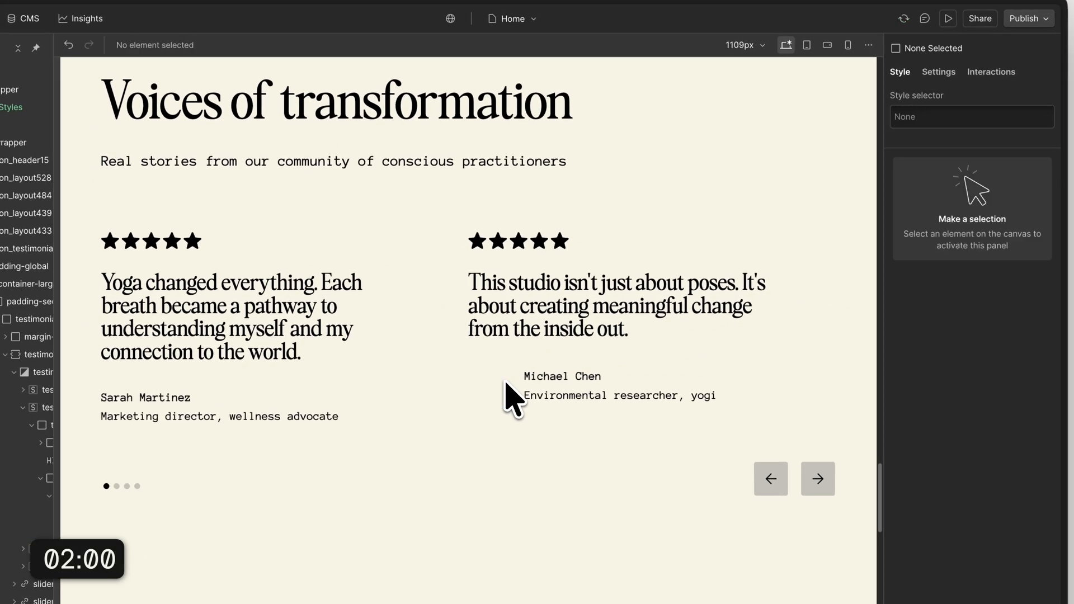
left_click(491, 390)
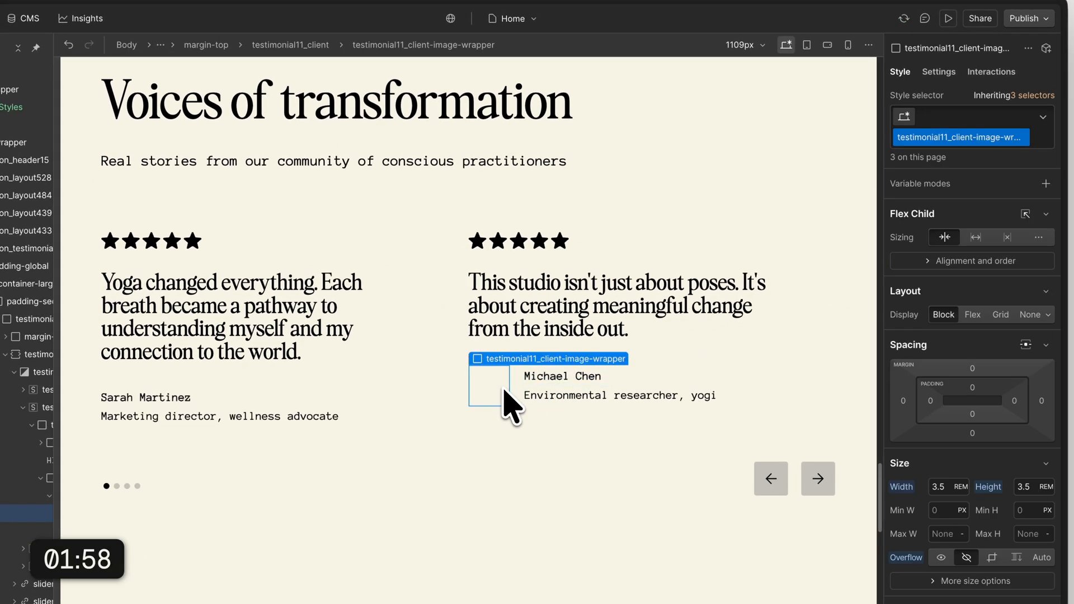
key("Delete")
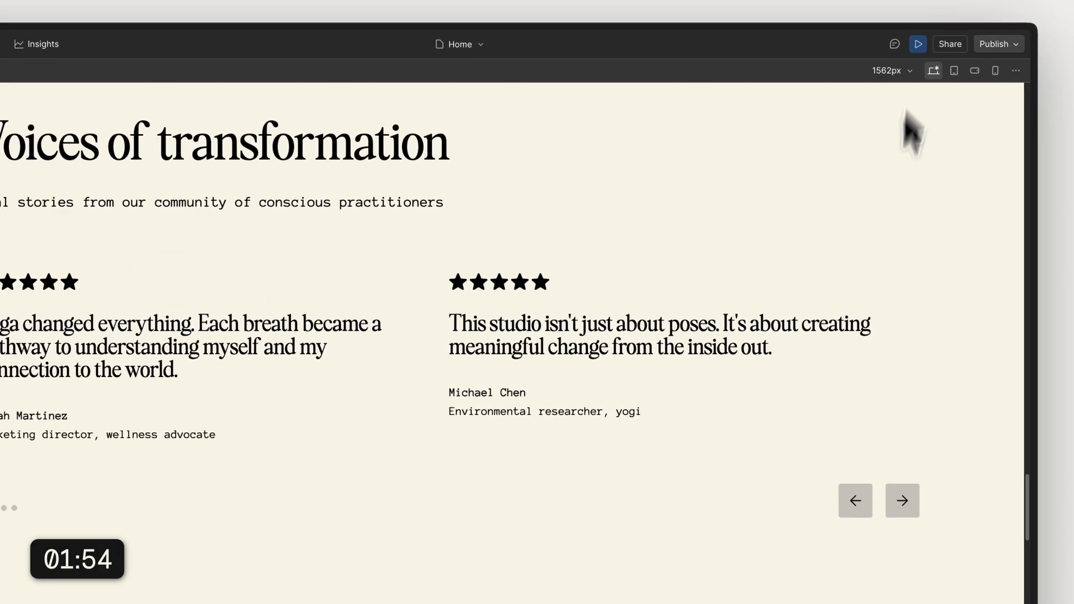
scroll(772, 331, "down", 3)
scroll(785, 323, "down", 3)
scroll(787, 325, "down", 3)
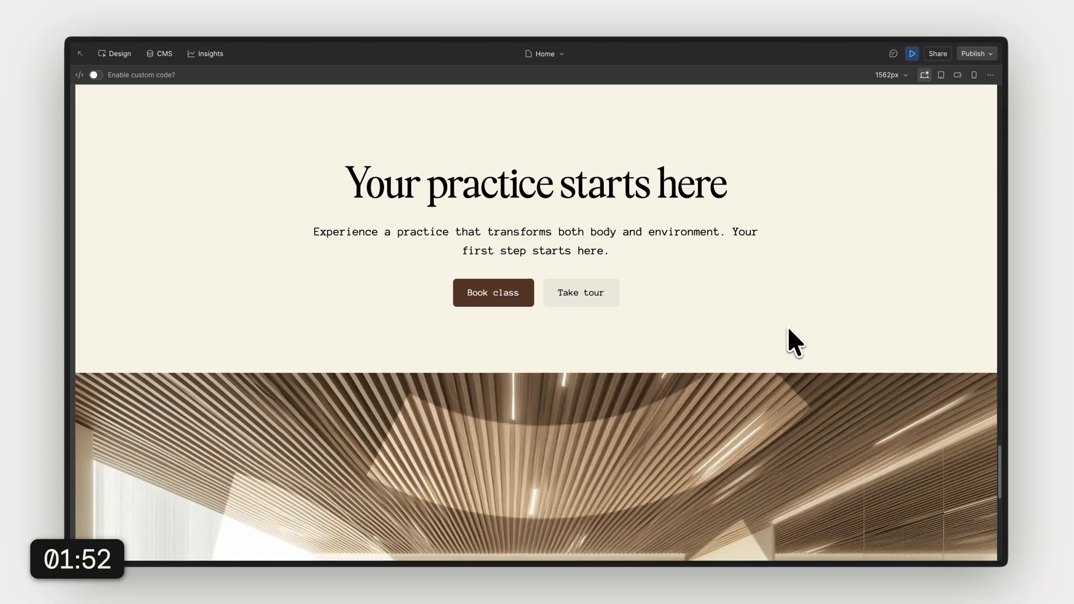
scroll(787, 325, "down", 2)
scroll(702, 301, "down", 3)
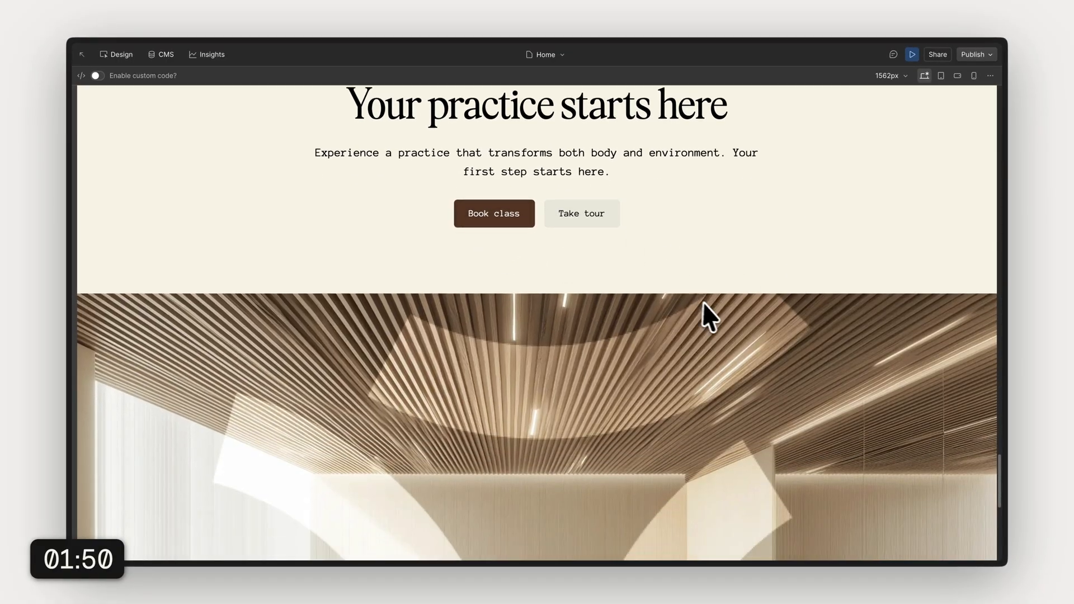
scroll(711, 304, "down", 5)
scroll(715, 308, "down", 4)
scroll(756, 352, "up", 10)
scroll(793, 382, "up", 5)
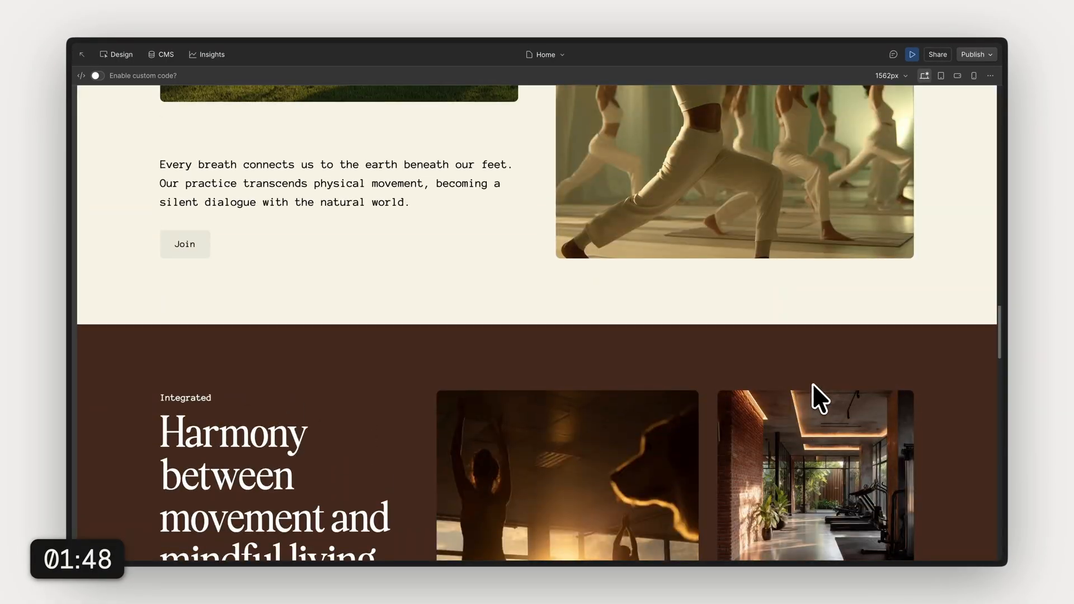
scroll(812, 383, "up", 5)
scroll(813, 382, "up", 5)
scroll(813, 382, "up", 4)
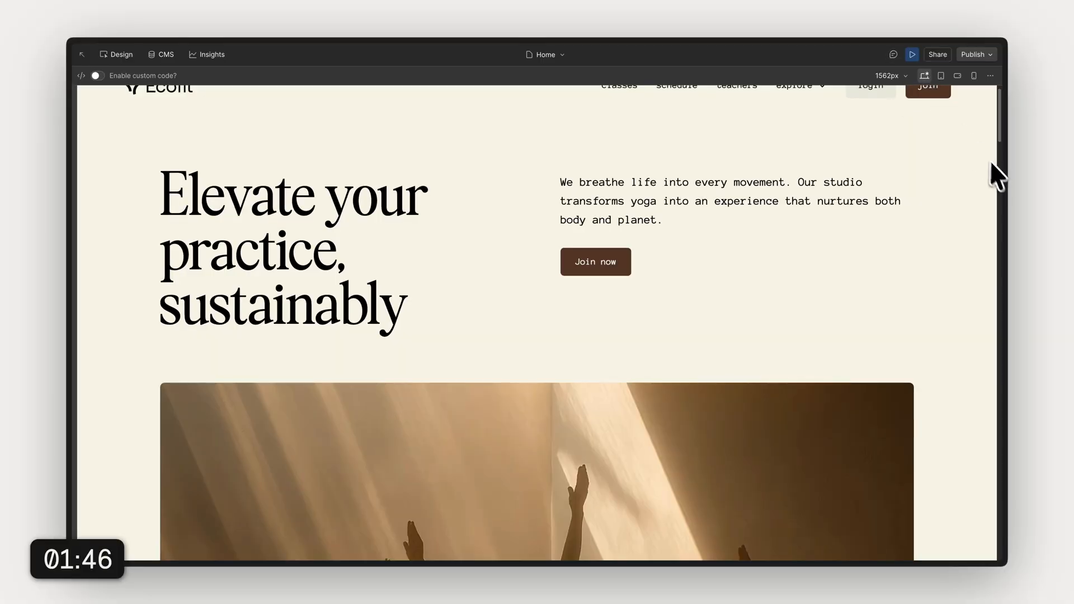
scroll(990, 159, "up", 1)
Step: Review the Ecofit page at tablet and phone widths, then resume editing at desktop width
left_click(939, 76)
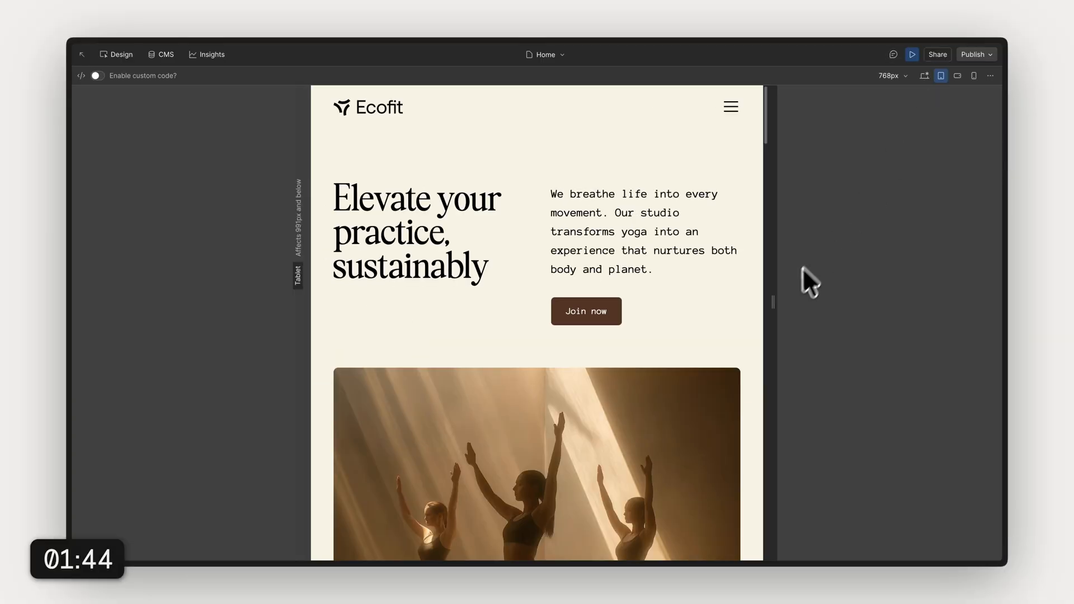
left_click_drag(770, 305, 658, 308)
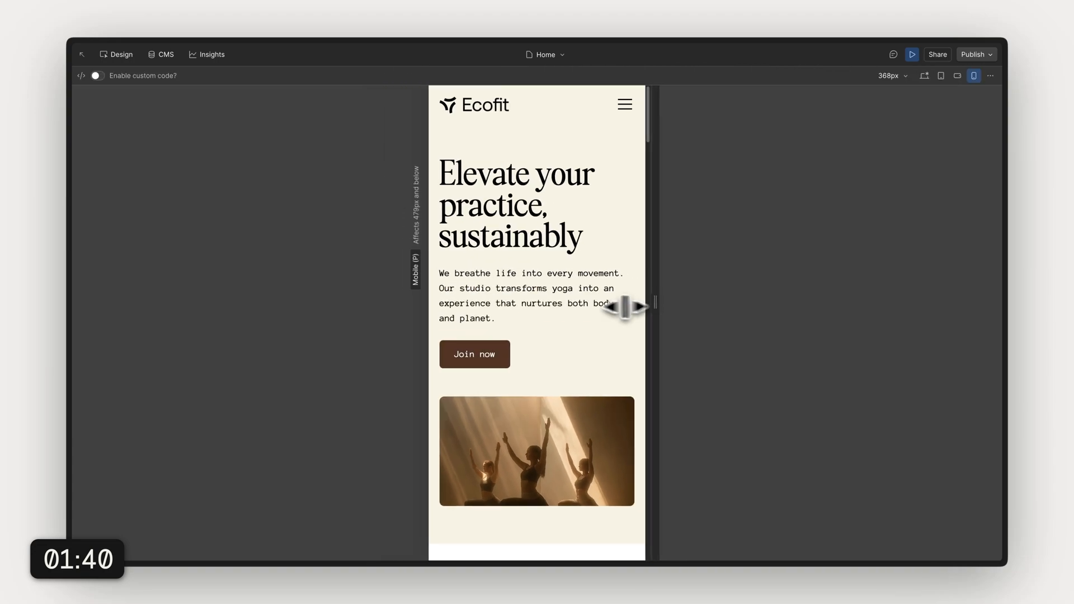
scroll(625, 307, "down", 5)
scroll(621, 302, "down", 5)
scroll(617, 301, "down", 5)
scroll(613, 298, "down", 3)
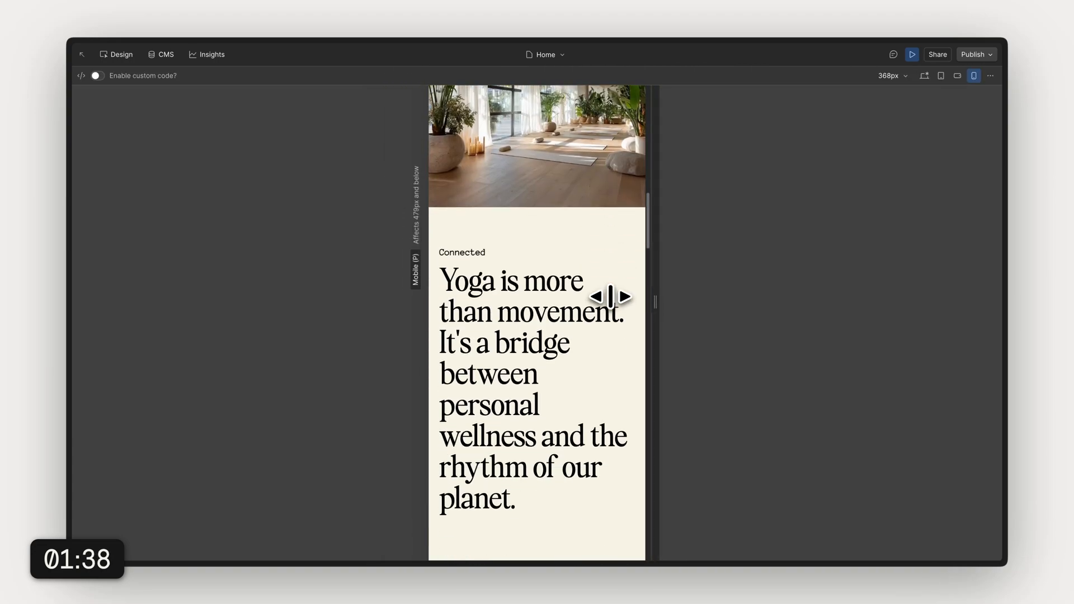
scroll(604, 300, "up", 8)
scroll(612, 289, "up", 4)
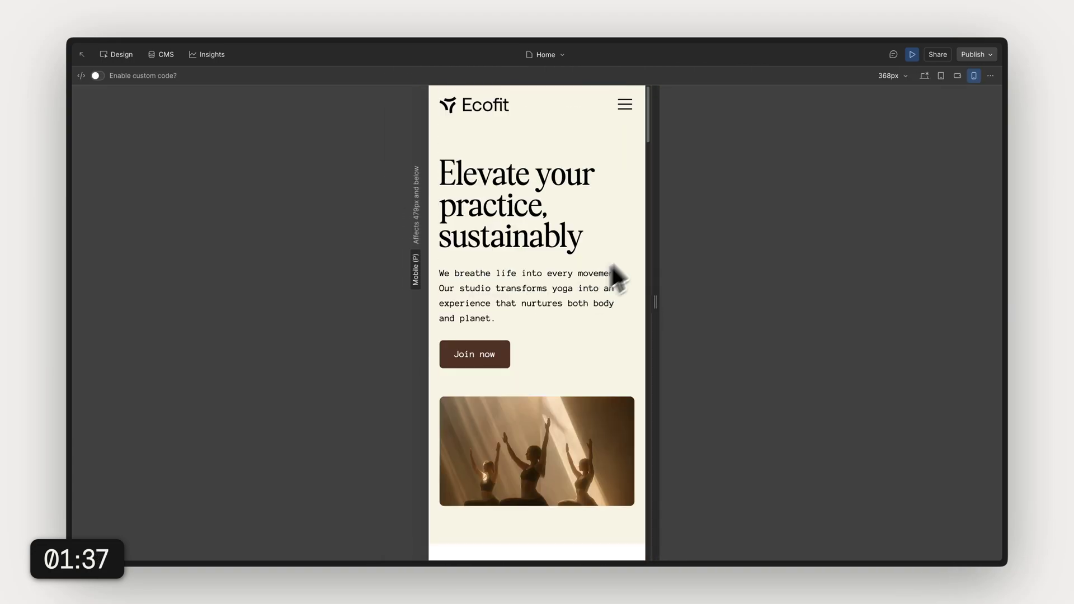
left_click(923, 75)
left_click(912, 54)
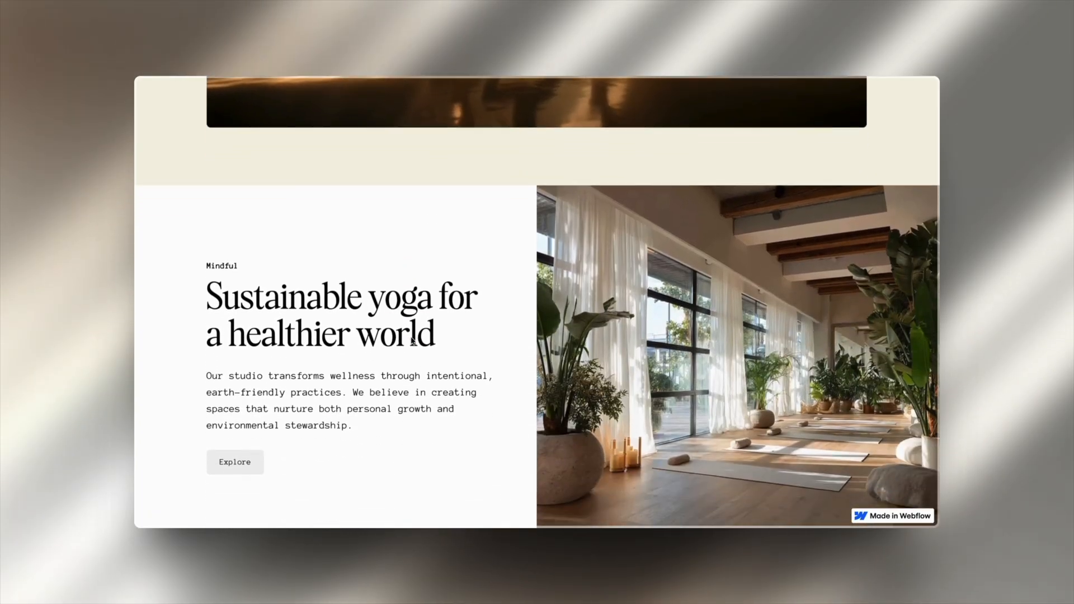
scroll(403, 336, "down", 2)
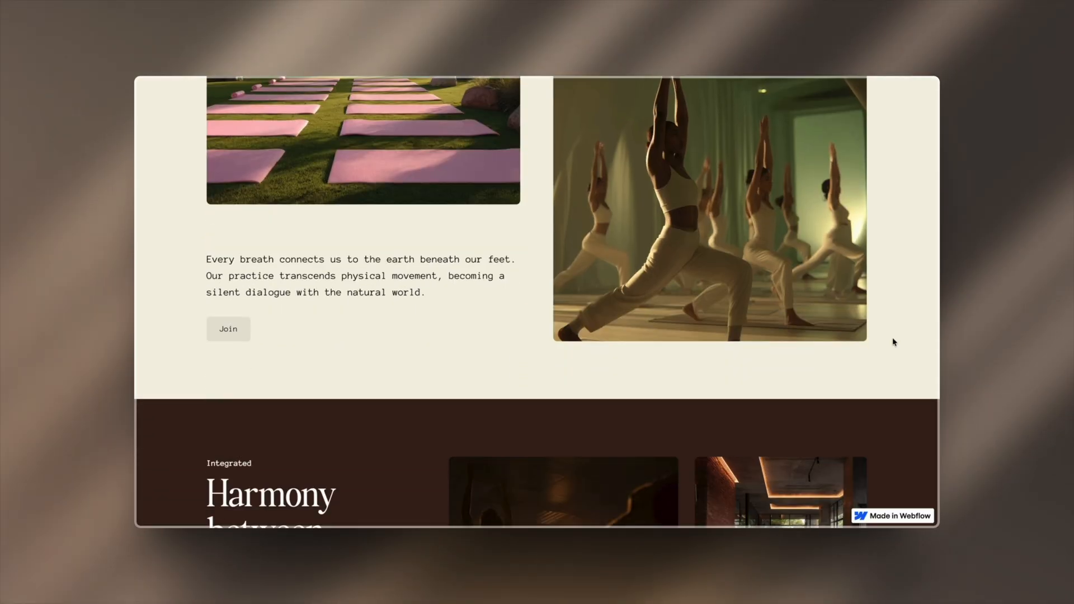
scroll(894, 342, "down", 3)
scroll(893, 342, "down", 2)
scroll(893, 342, "down", 3)
scroll(894, 342, "down", 3)
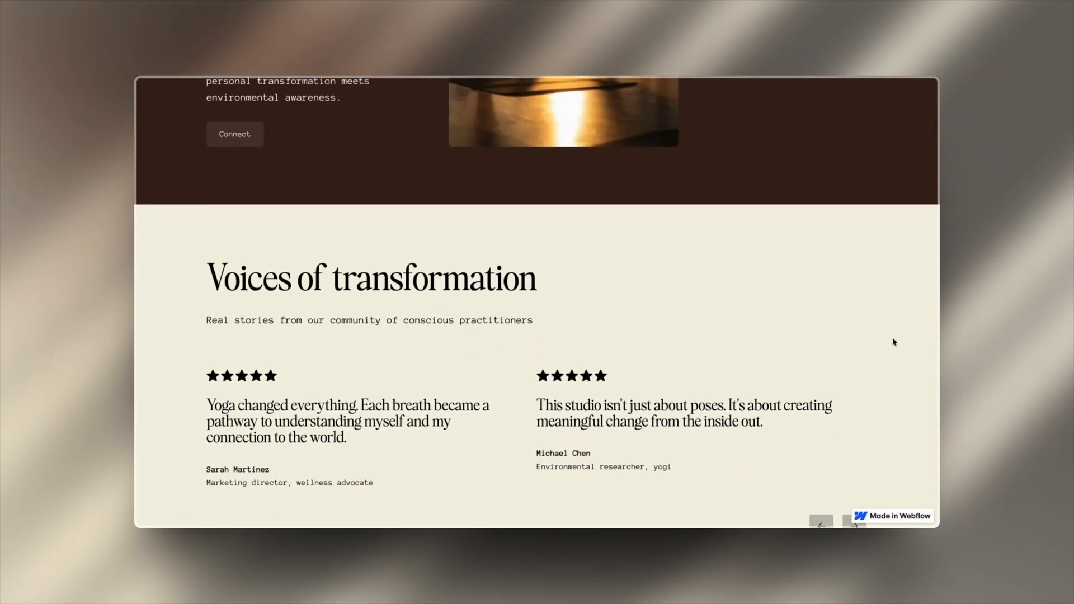
scroll(892, 338, "down", 2)
Step: Advance the live site's testimonials carousel to the third slide
left_click(853, 411)
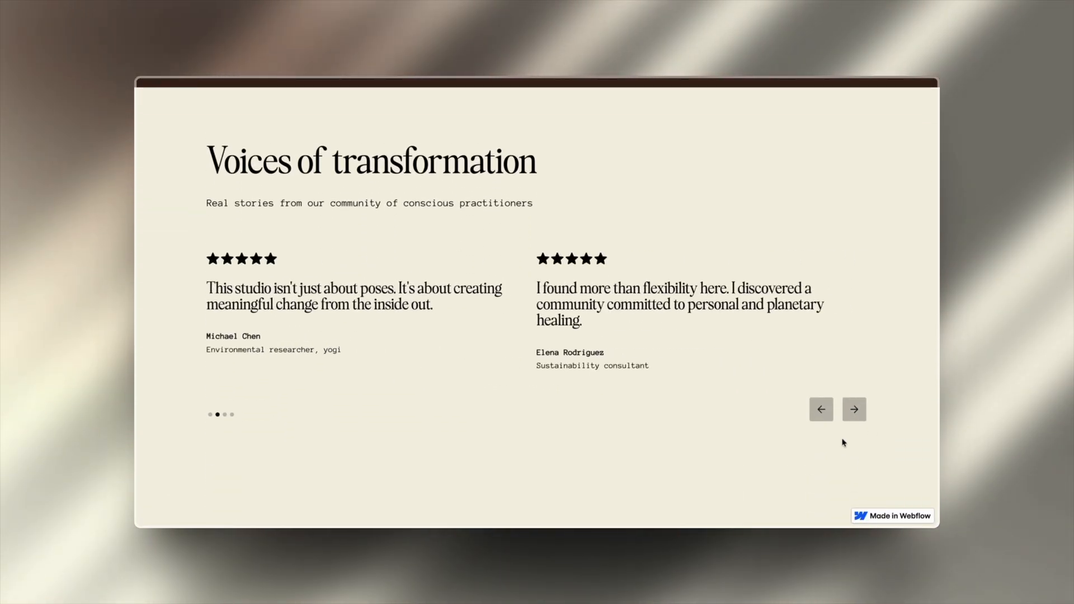
left_click(855, 412)
scroll(898, 427, "down", 3)
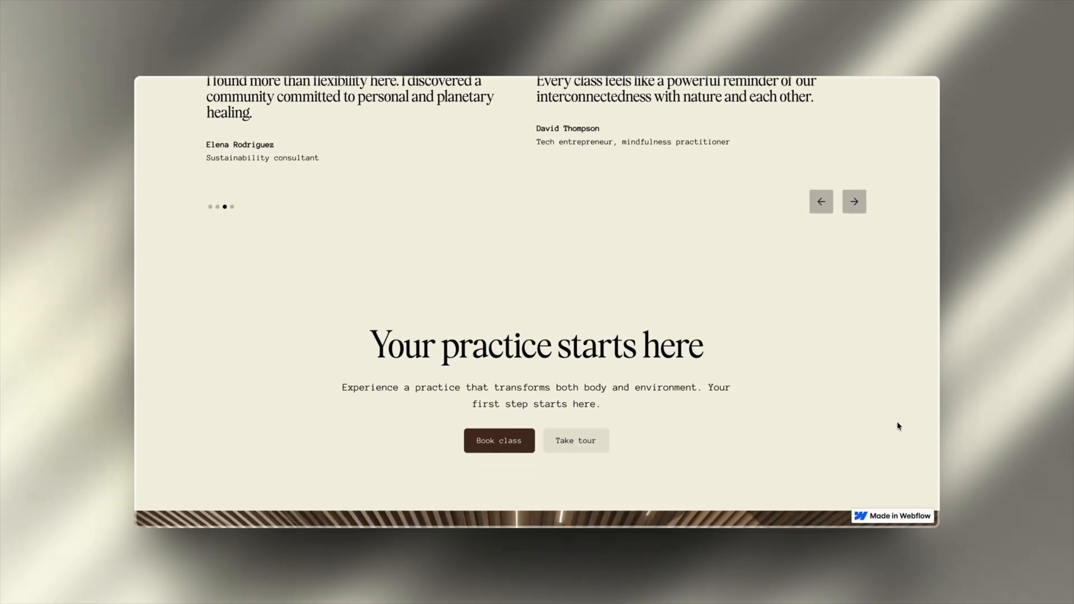
scroll(898, 426, "down", 3)
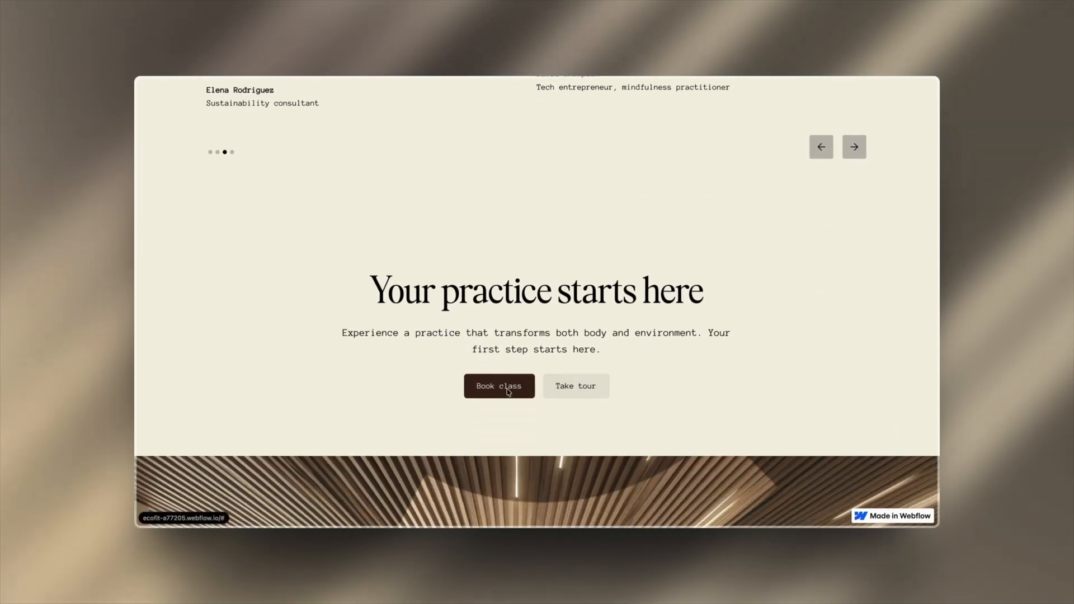
scroll(823, 402, "down", 3)
scroll(822, 403, "down", 4)
scroll(822, 402, "down", 4)
scroll(872, 401, "down", 4)
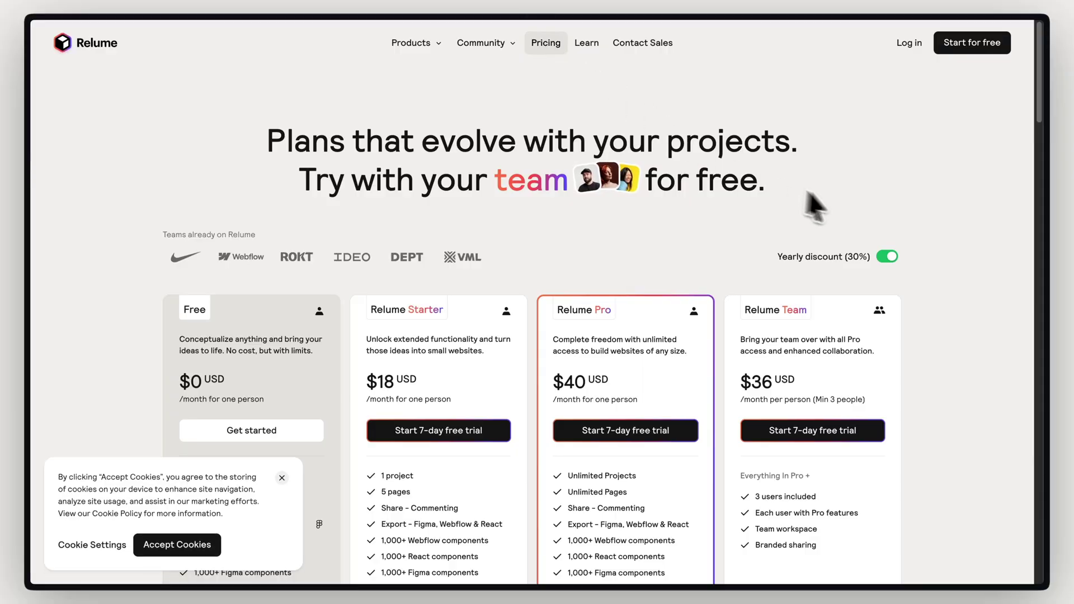
scroll(932, 226, "down", 2)
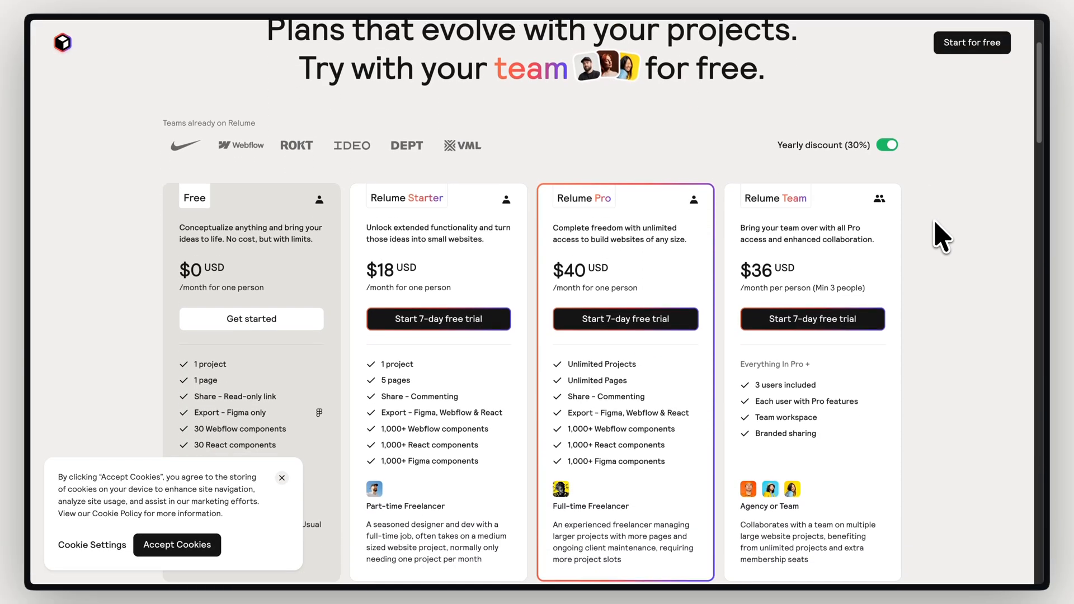
scroll(935, 230, "down", 2)
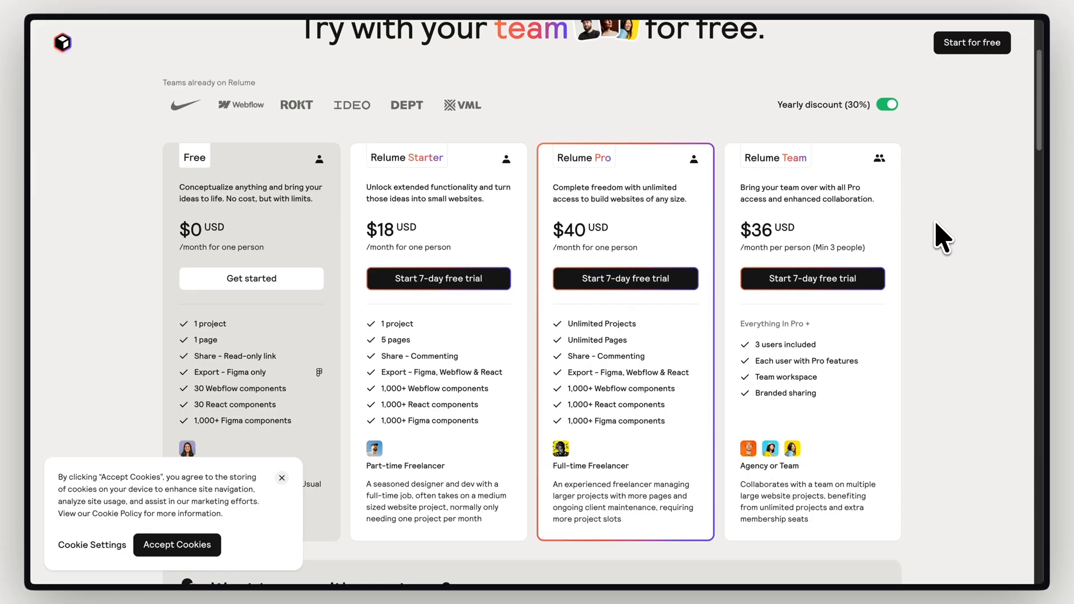